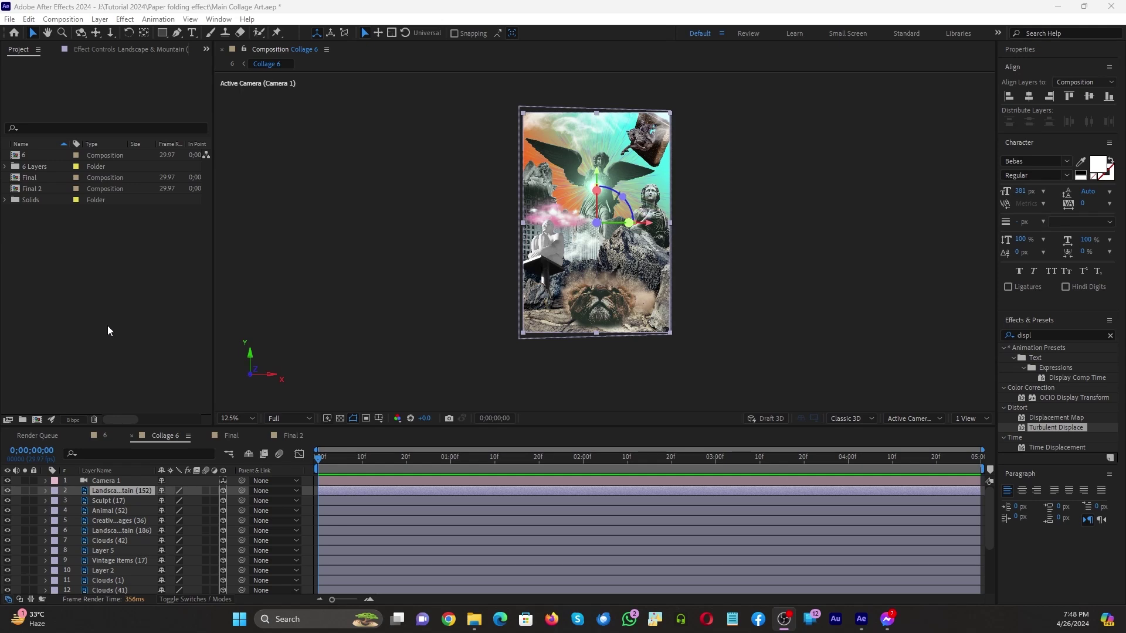
# Switch to the Final 2 composition, zoom the viewer to 25% and select the Landscape & Mountain layer
pyautogui.press('.')
pyautogui.press('.')
pyautogui.press('.')
pyautogui.press('.')
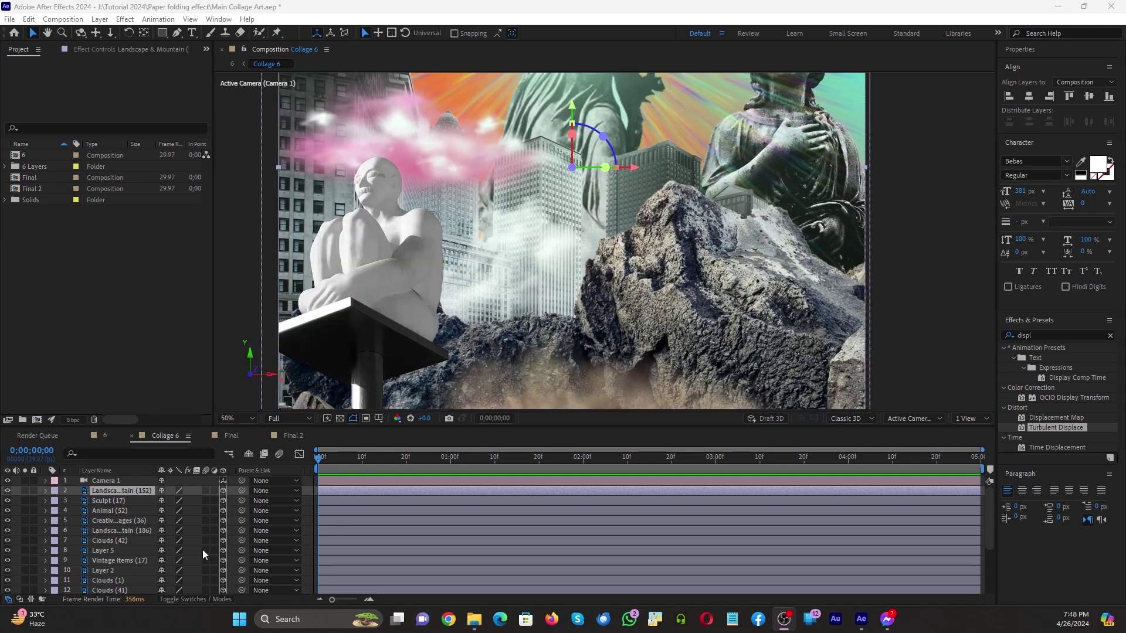
pyautogui.scroll(-2, 132, 523)
pyautogui.press(',')
pyautogui.press(',')
pyautogui.press(',')
pyautogui.press(',')
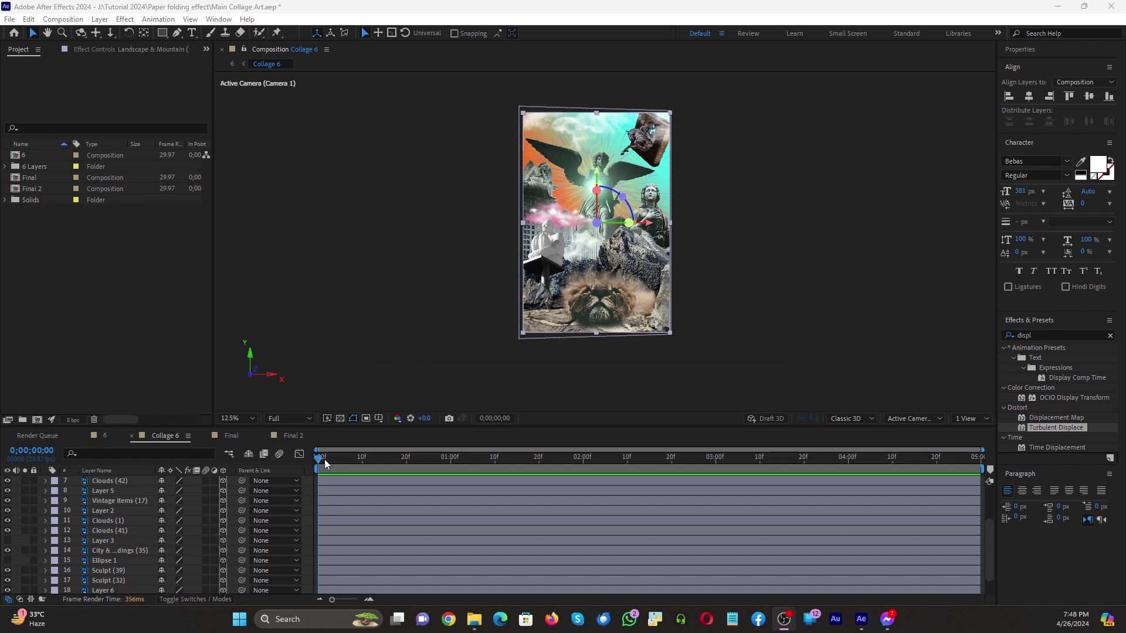
pyautogui.click(290, 436)
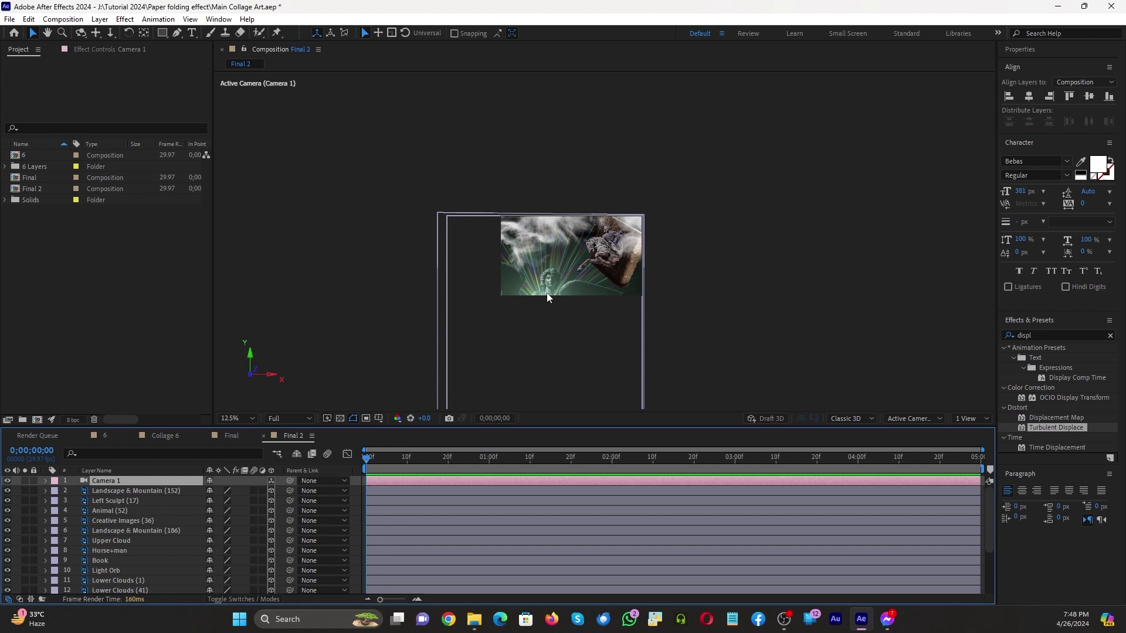
pyautogui.press('.')
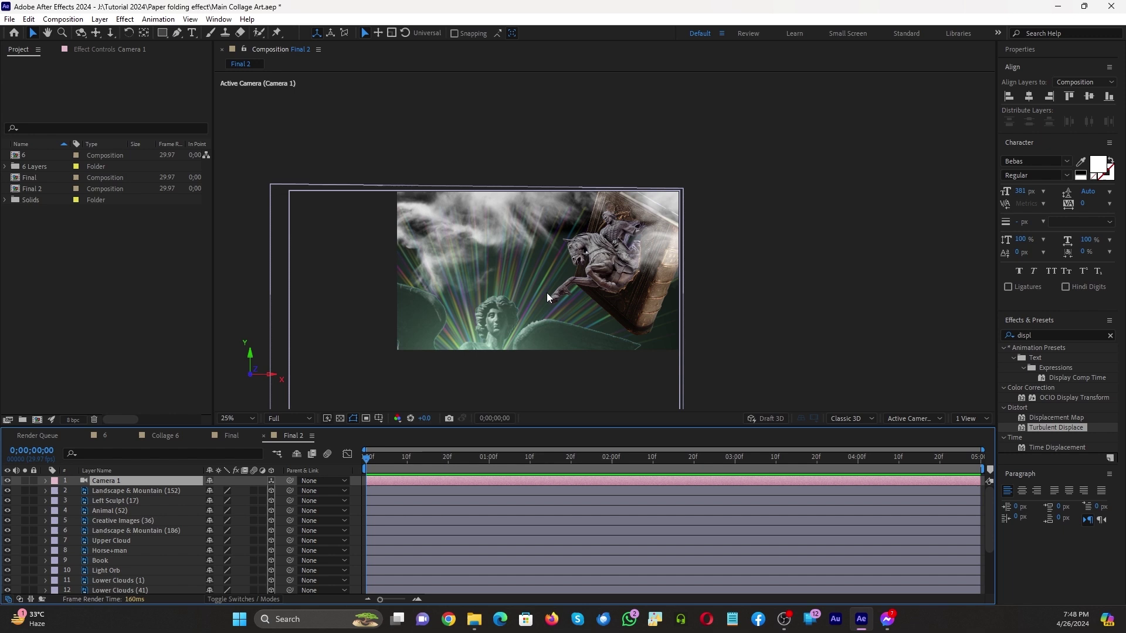
pyautogui.click(143, 495)
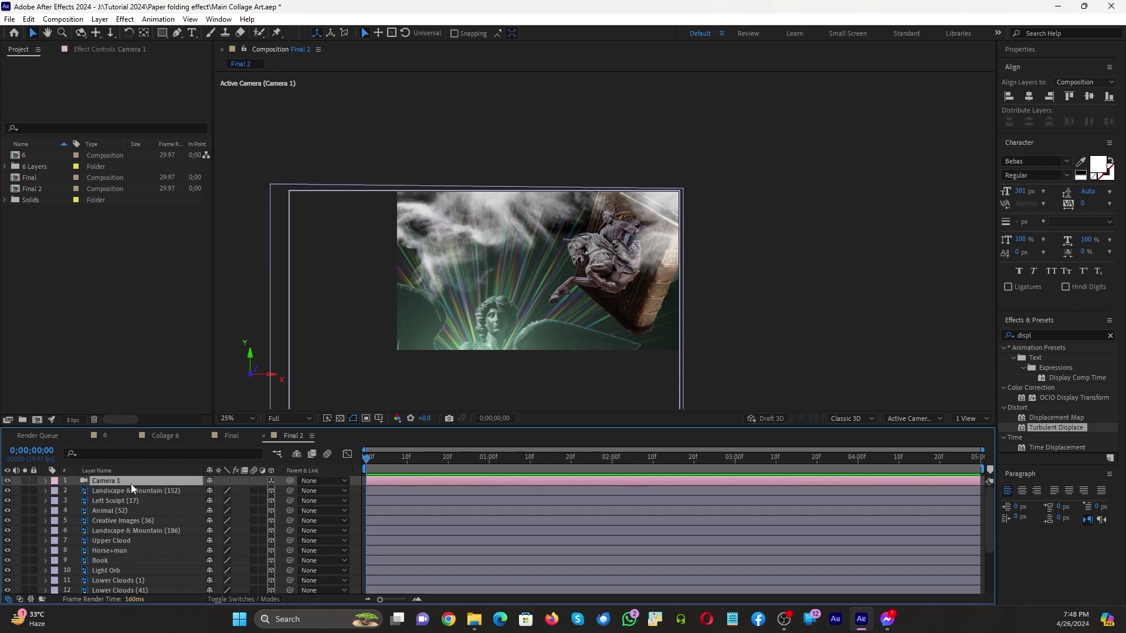
pyautogui.click(121, 494)
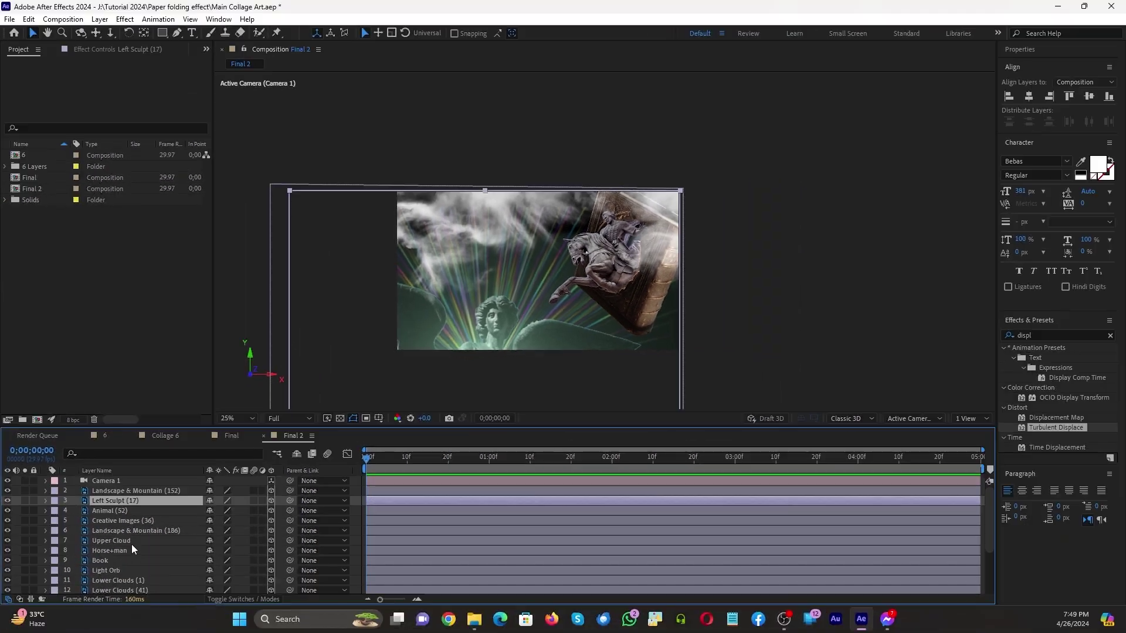
# Apply the Turbulent Displace effect to the Upper Cloud layer
pyautogui.click(80, 605)
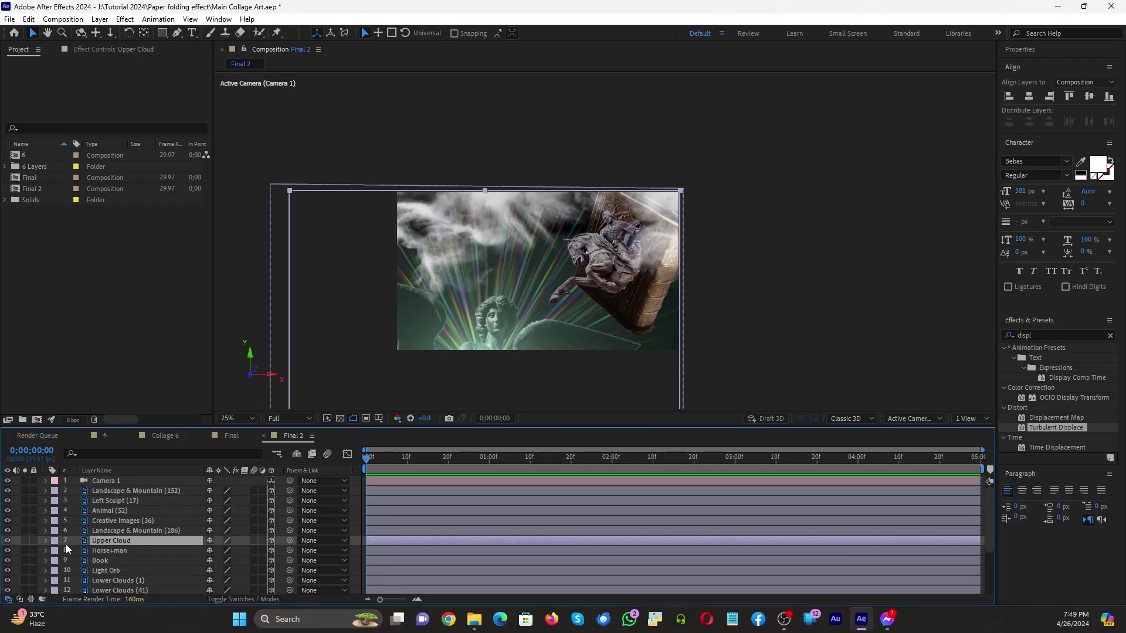
pyautogui.click(8, 540)
pyautogui.click(7, 541)
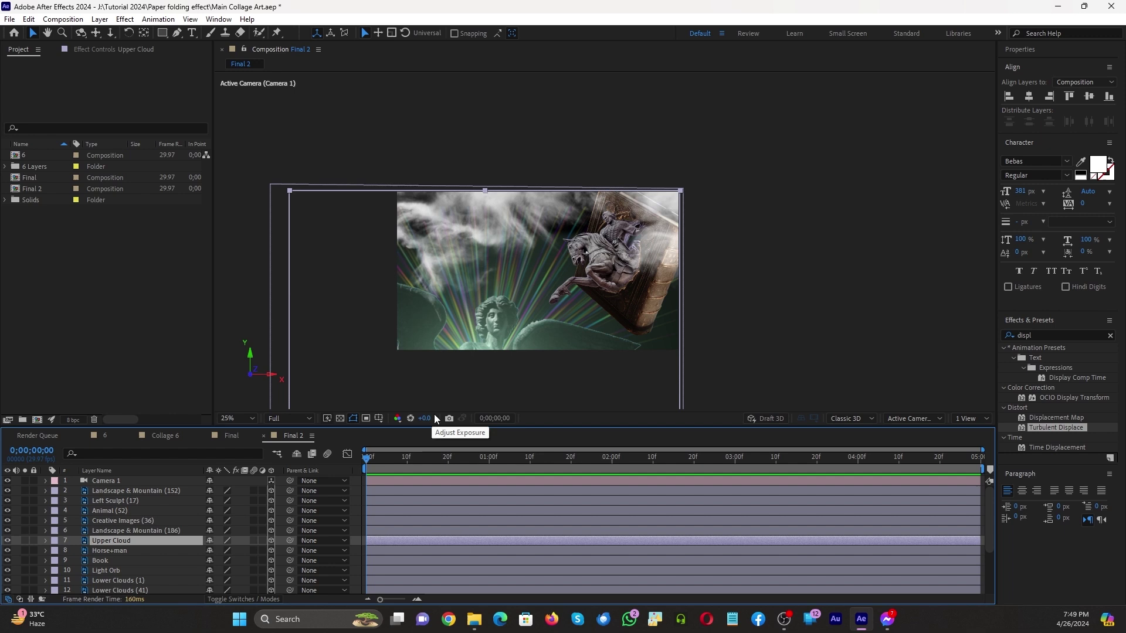
pyautogui.moveTo(1048, 431); pyautogui.dragTo(133, 541)
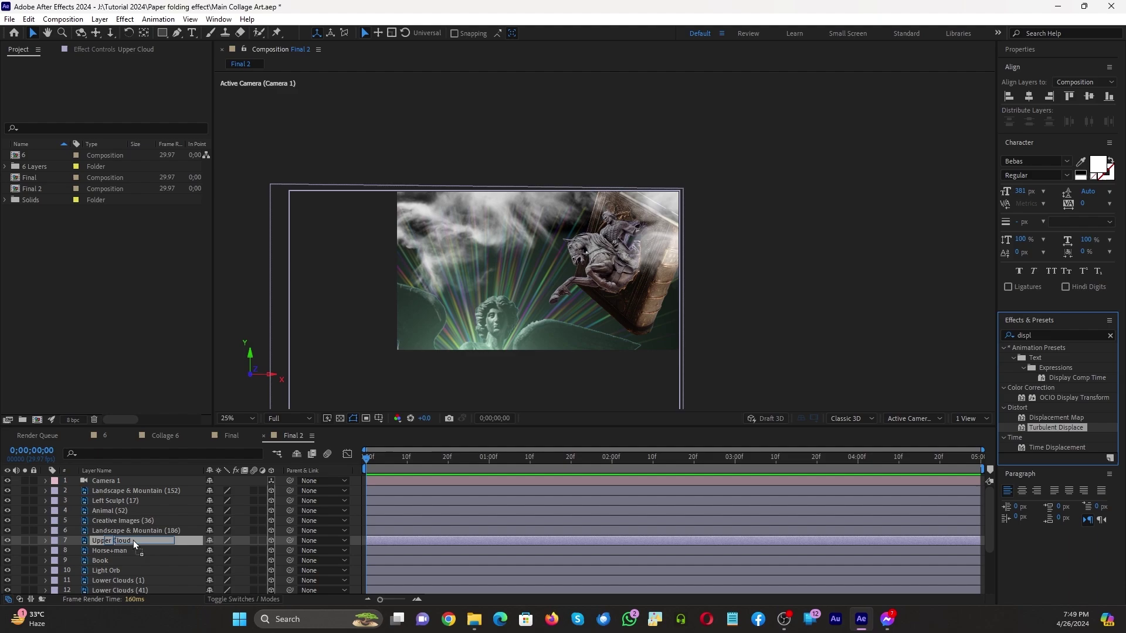
pyautogui.moveTo(132, 540); pyautogui.dragTo(121, 539)
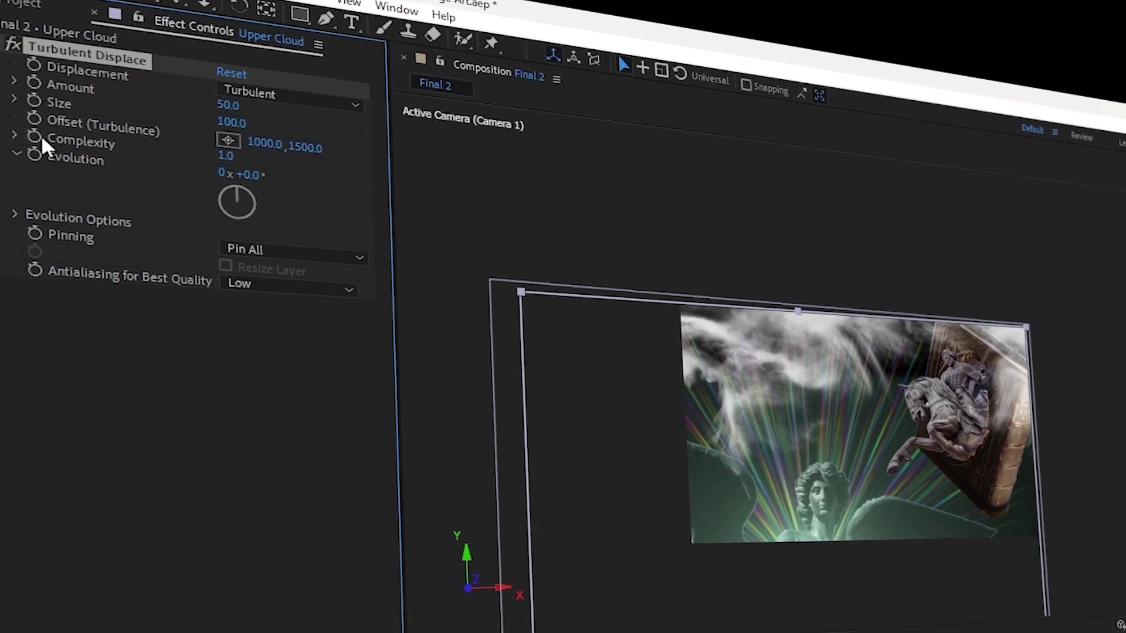
# Keyframe Complexity at 2.0 and Evolution at about 102°, then select the end keyframes
pyautogui.click(32, 131)
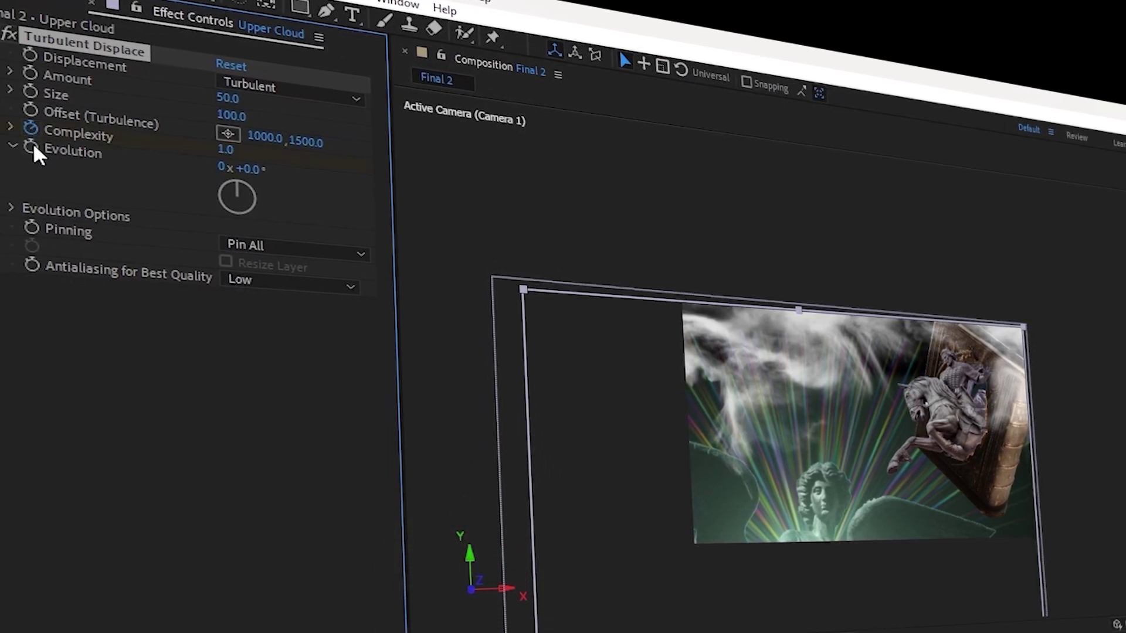
pyautogui.click(32, 147)
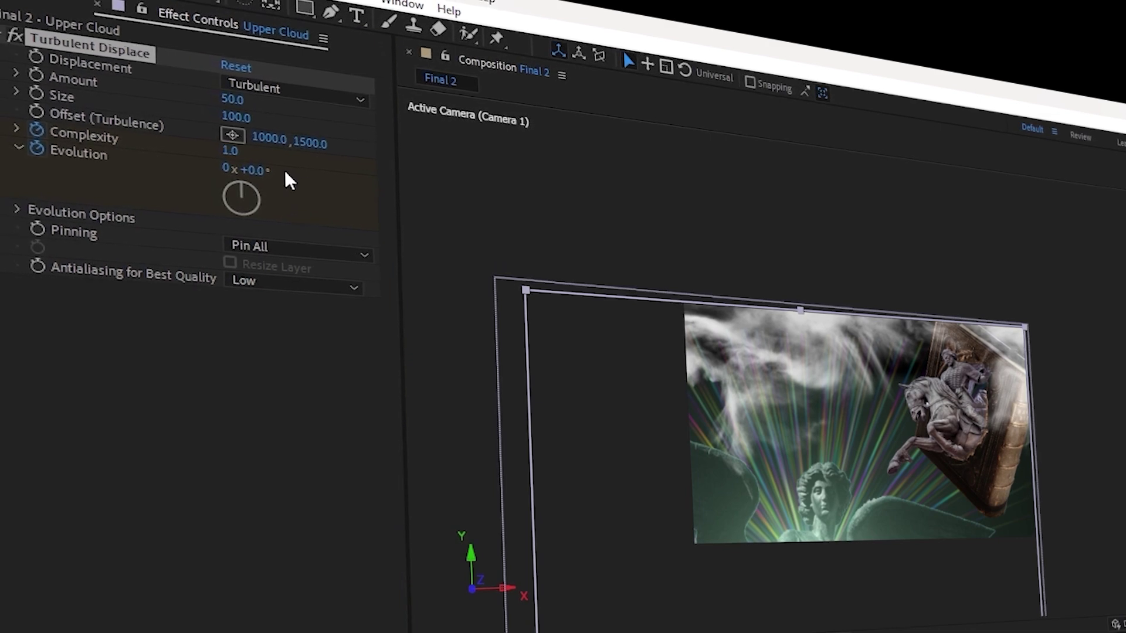
pyautogui.click(232, 150)
pyautogui.write('2')
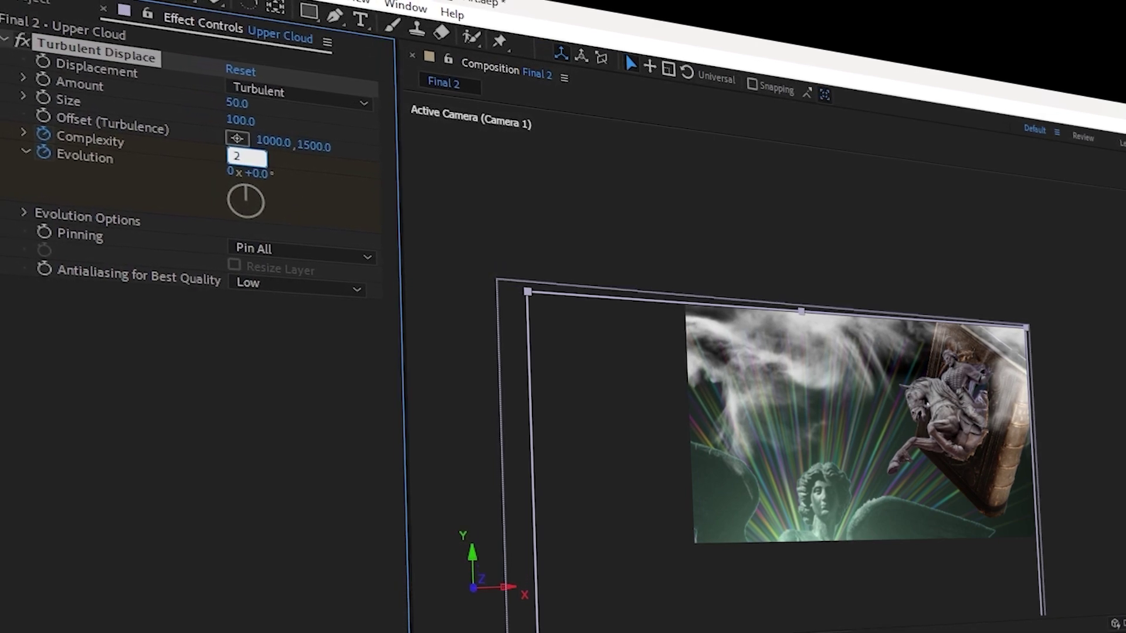
pyautogui.press('Return')
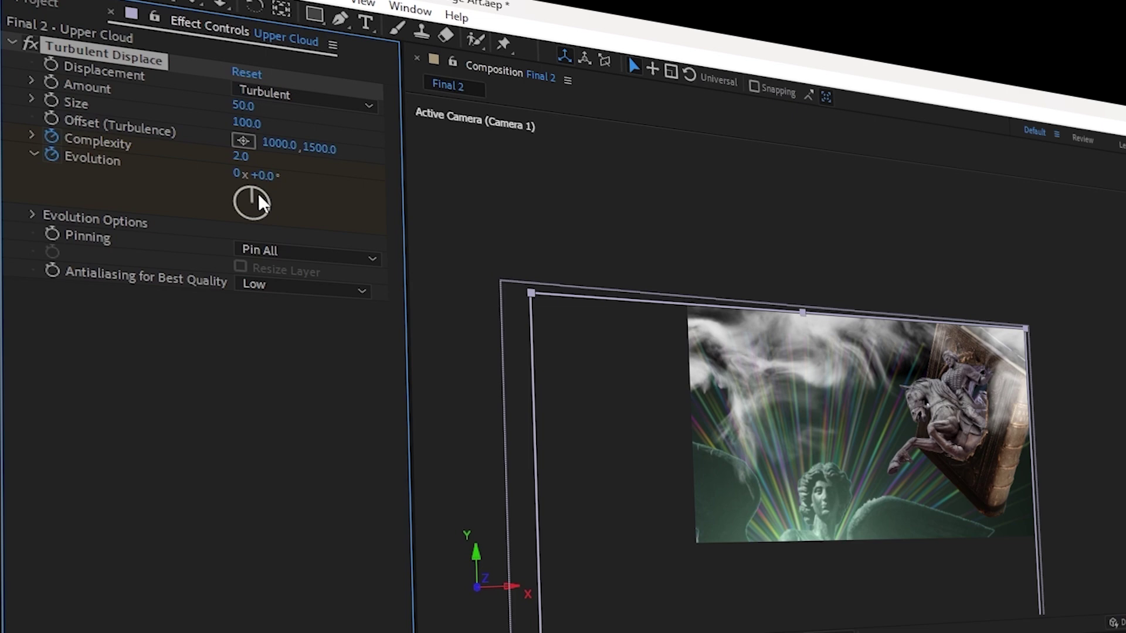
pyautogui.moveTo(255, 193); pyautogui.dragTo(307, 228)
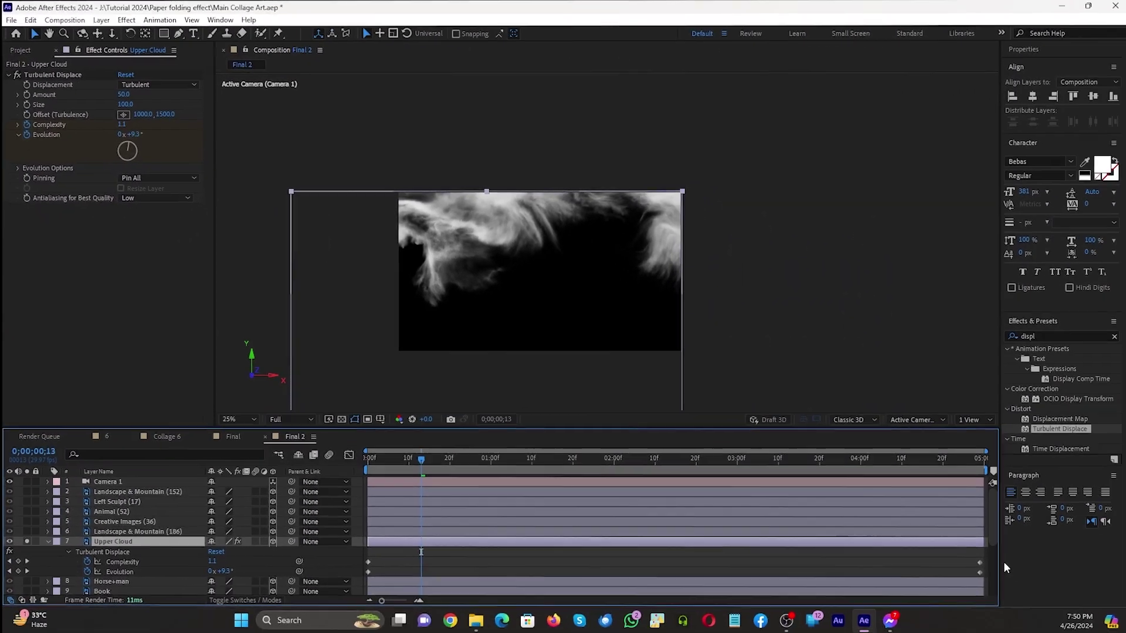
pyautogui.moveTo(963, 559); pyautogui.dragTo(363, 574)
# Easy Ease the Complexity and Evolution keyframes, then scroll through the Mega Collage Creator Bundle page
pyautogui.press('F9')
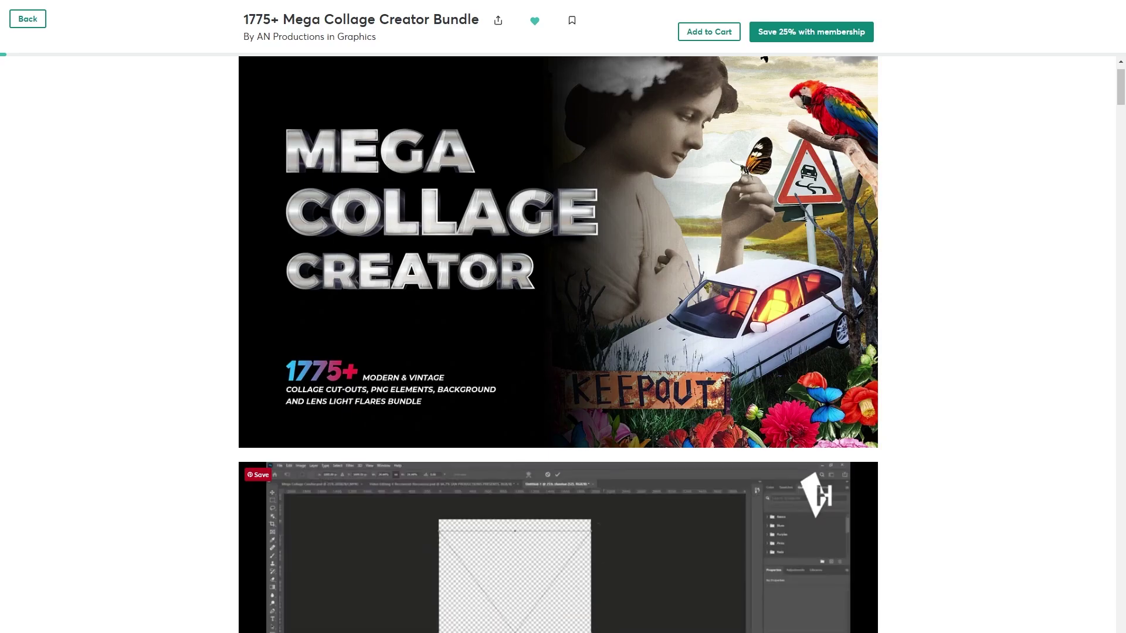
pyautogui.scroll(-5, 166, 266)
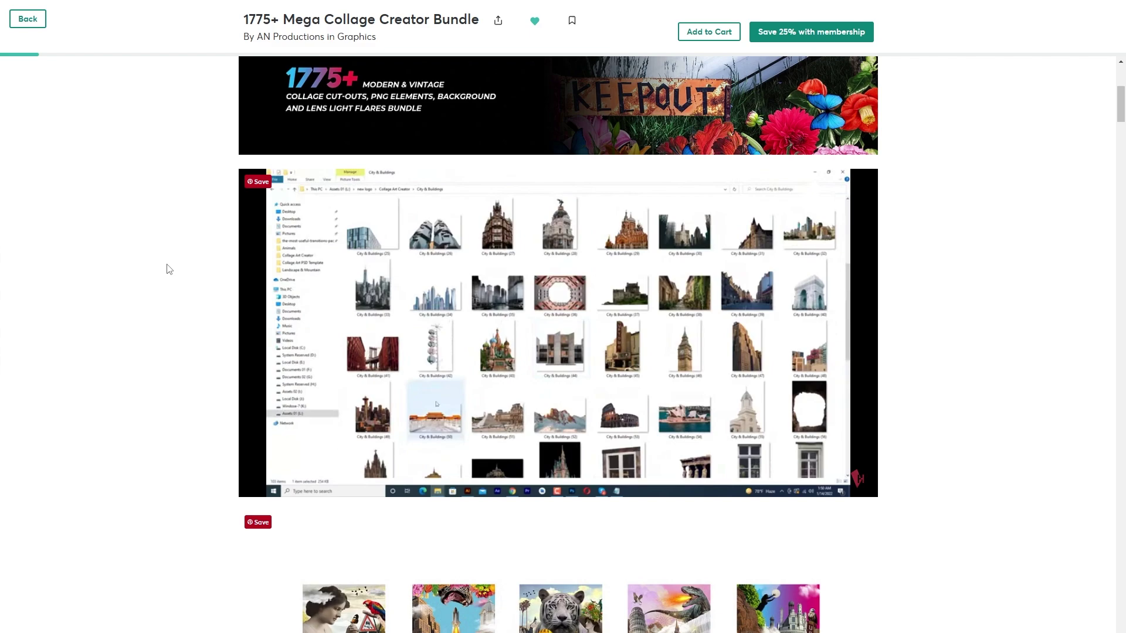
pyautogui.scroll(-9, 169, 275)
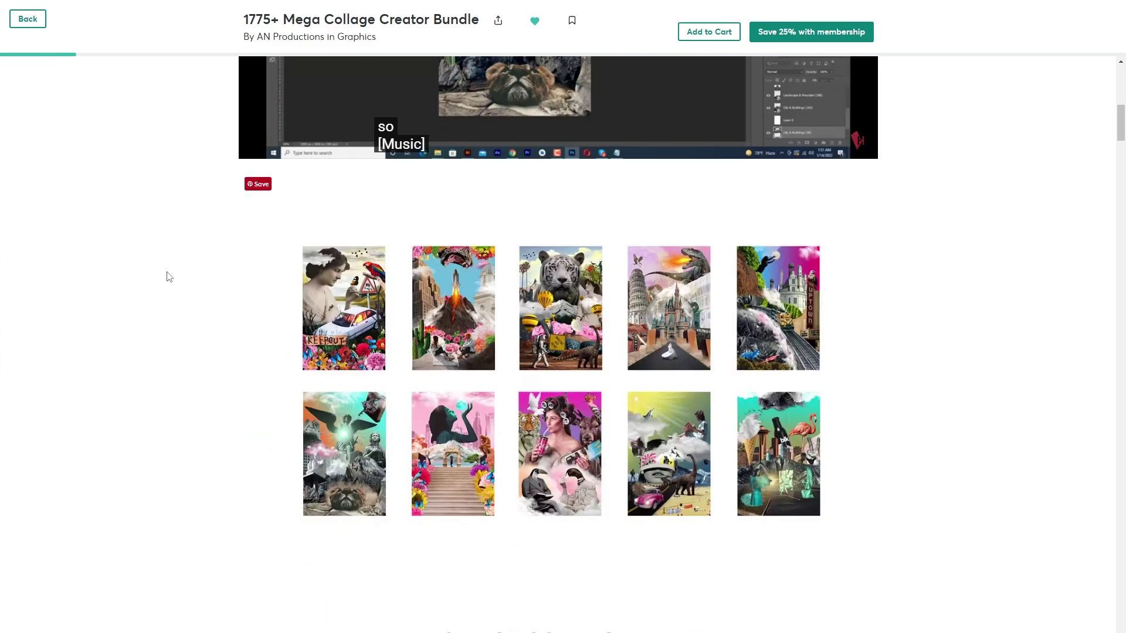
pyautogui.scroll(-13, 169, 277)
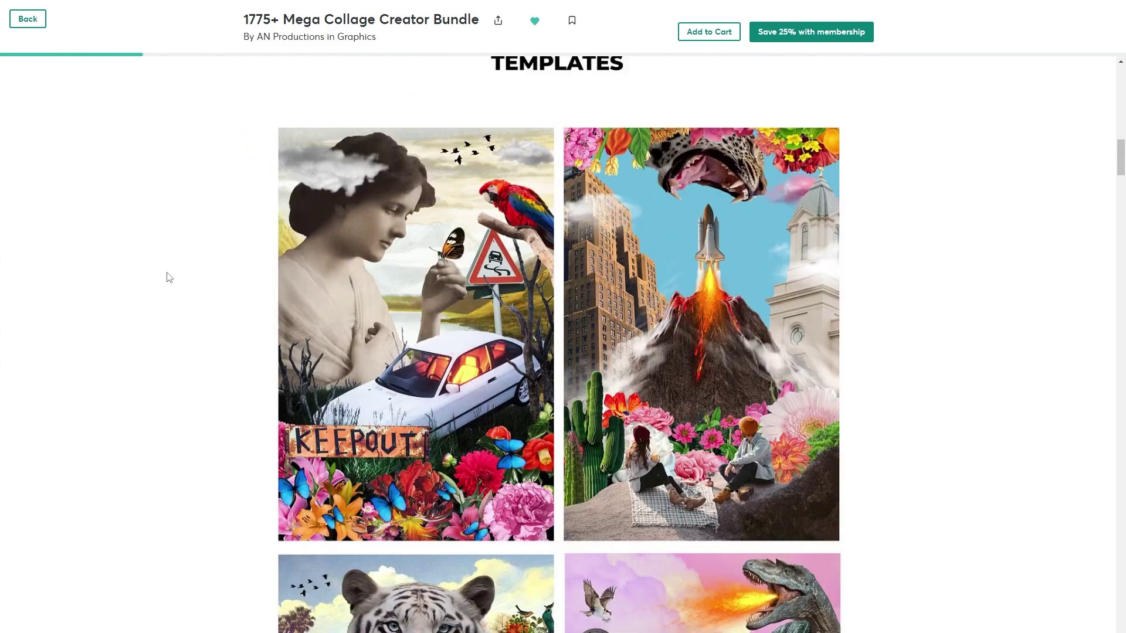
pyautogui.scroll(-6, 167, 279)
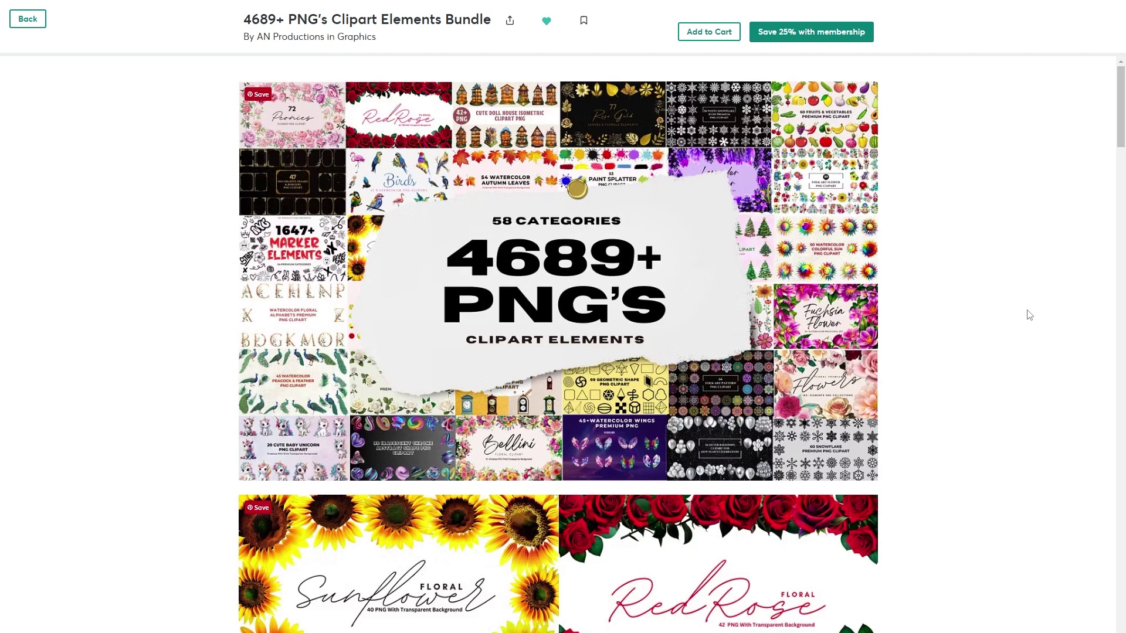
pyautogui.scroll(-2, 1030, 316)
pyautogui.scroll(-3, 1031, 318)
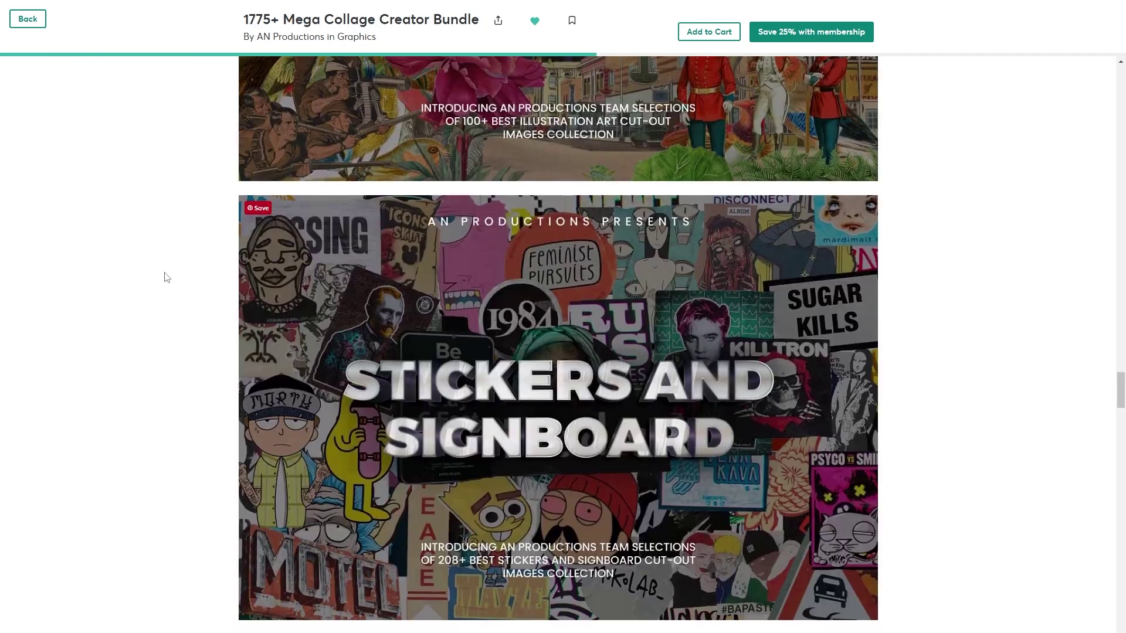
pyautogui.scroll(-8, 167, 277)
pyautogui.scroll(-20, 166, 277)
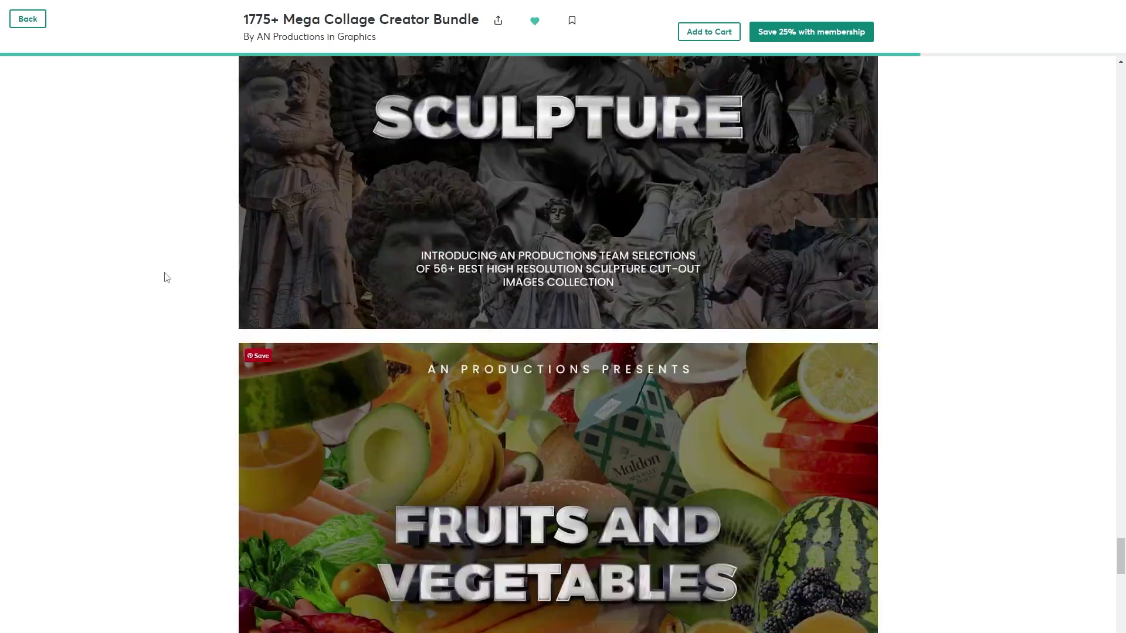
pyautogui.scroll(-10, 167, 278)
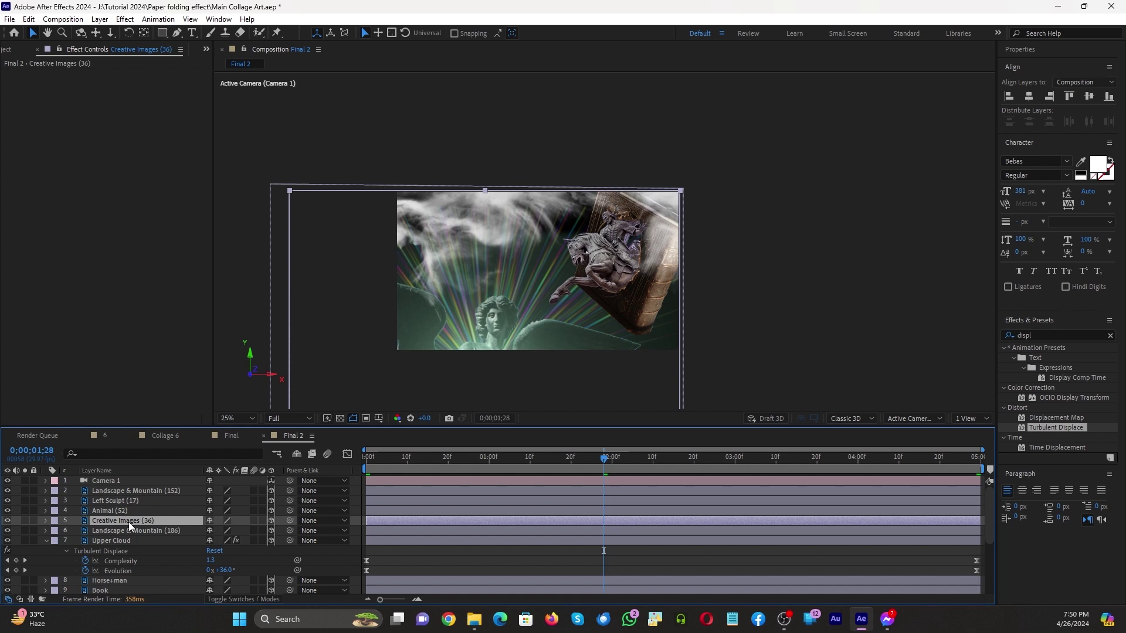
# Pre-compose the Horse+man and Book layers into Pre-comp 1
pyautogui.click(127, 581)
pyautogui.click(112, 590)
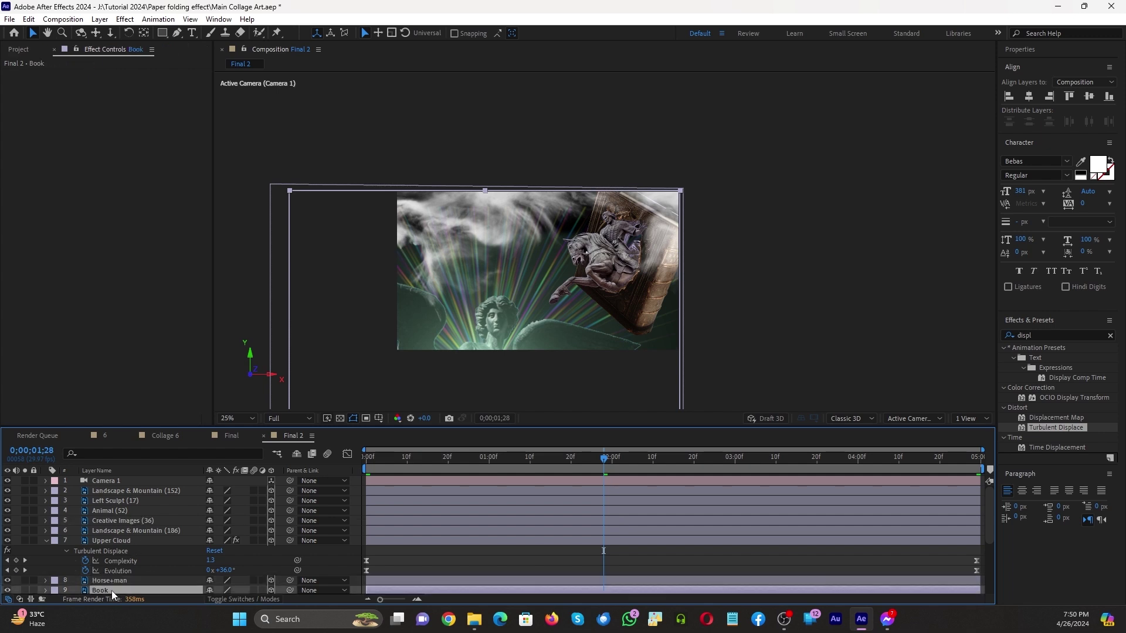
pyautogui.click(108, 582)
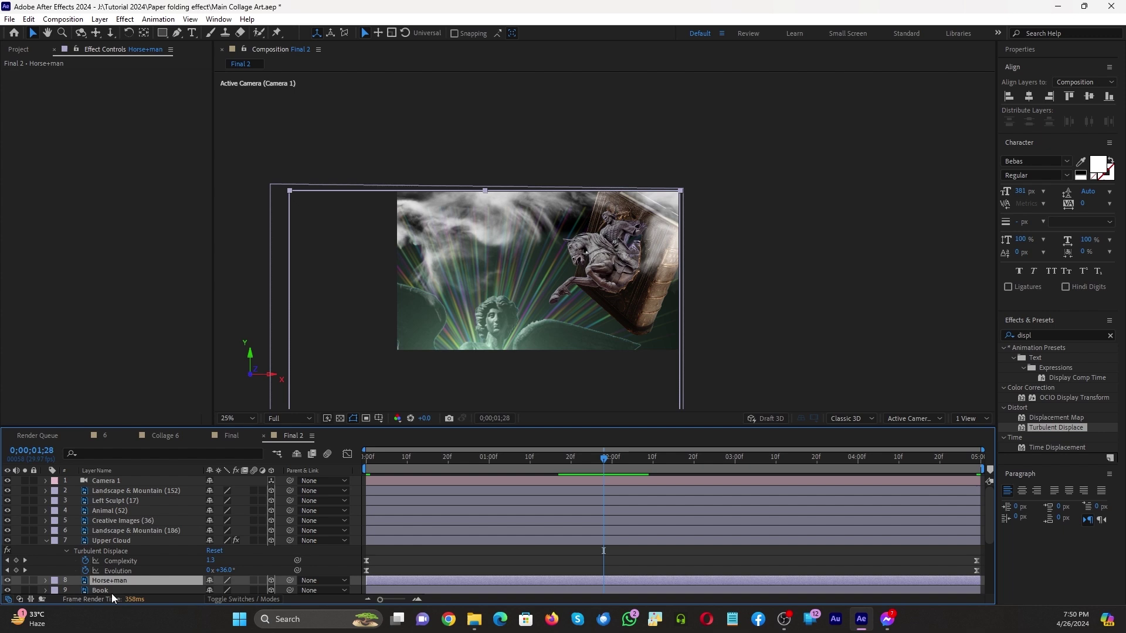
pyautogui.rightClick(108, 592)
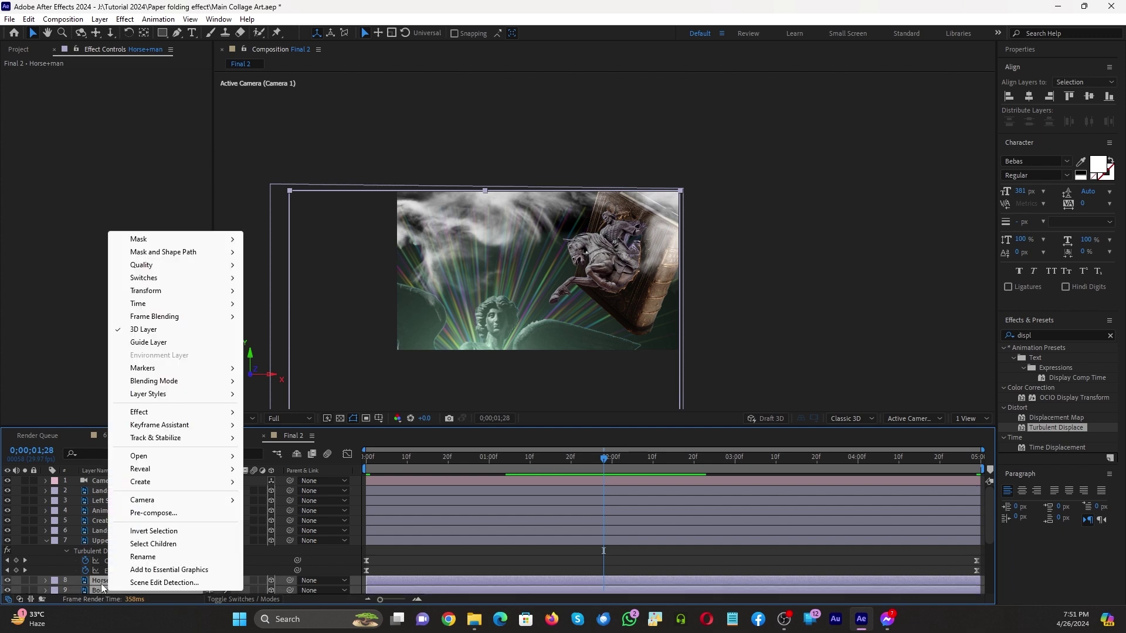
pyautogui.click(151, 513)
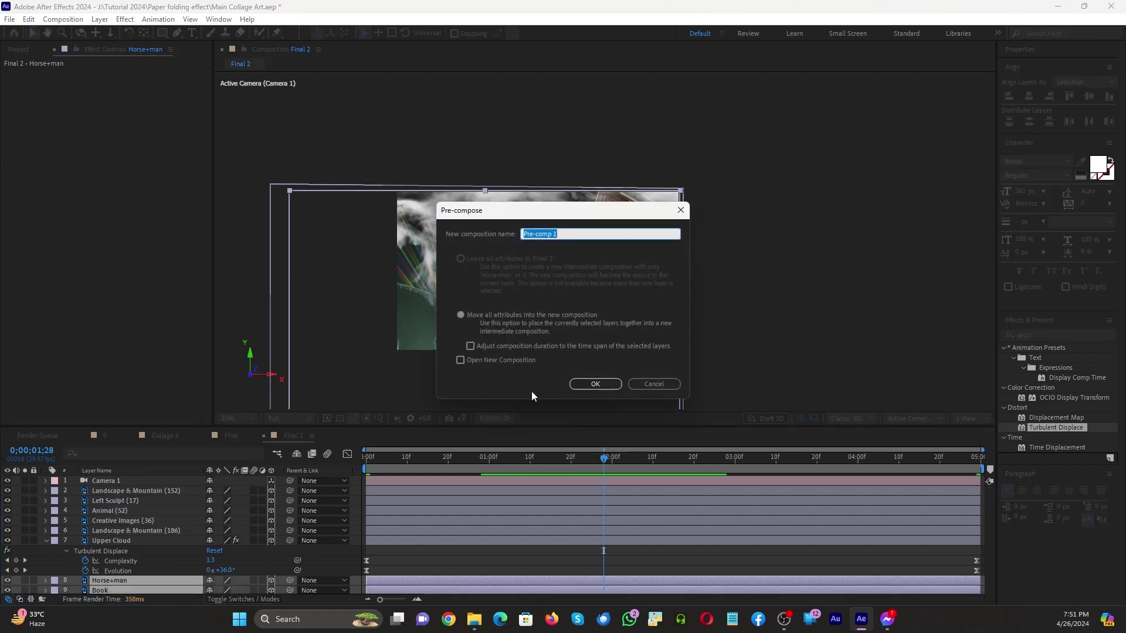
pyautogui.click(602, 385)
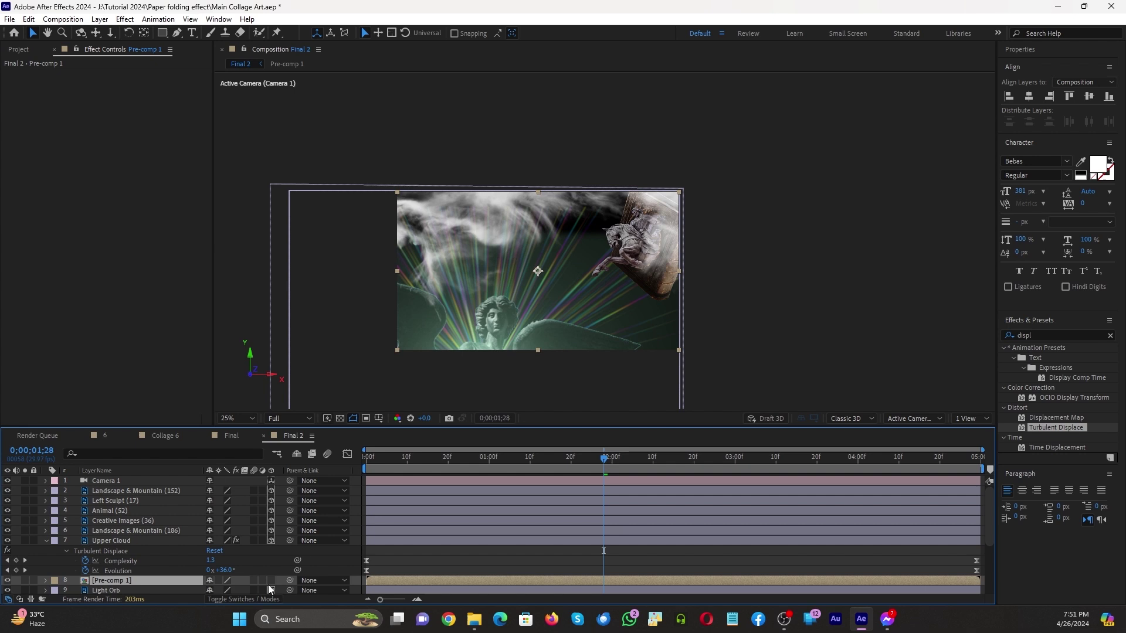
# Move Pre-comp 1 to X 1058, keyframe its Position at 2 seconds, and open it
pyautogui.press('p')
pyautogui.press('.')
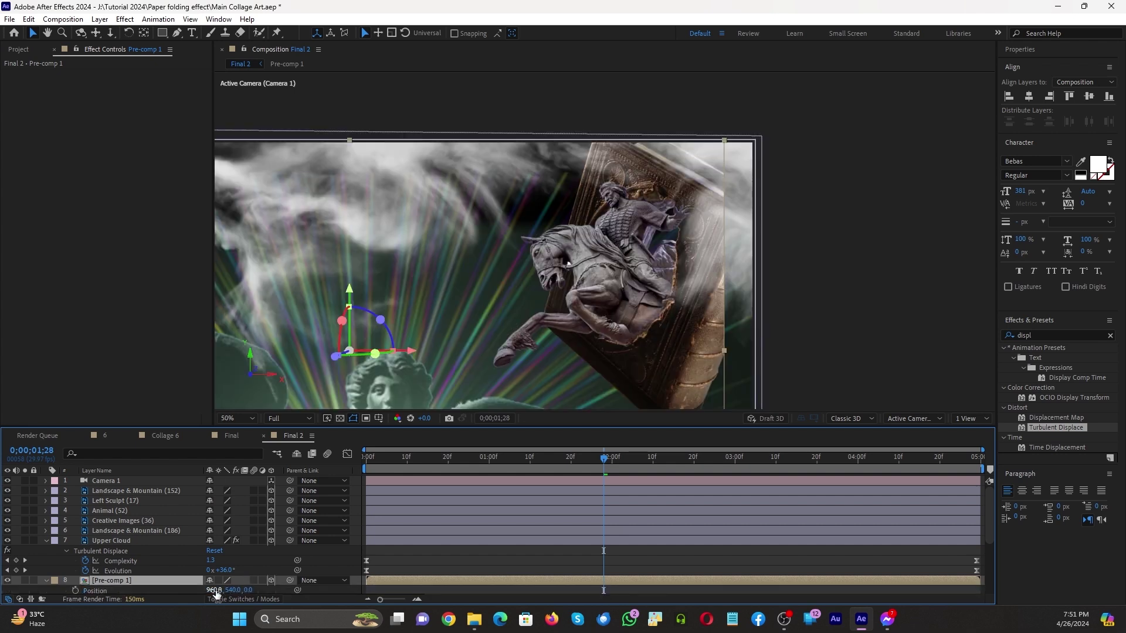
pyautogui.moveTo(214, 590); pyautogui.dragTo(524, 470)
pyautogui.moveTo(604, 456); pyautogui.dragTo(614, 469)
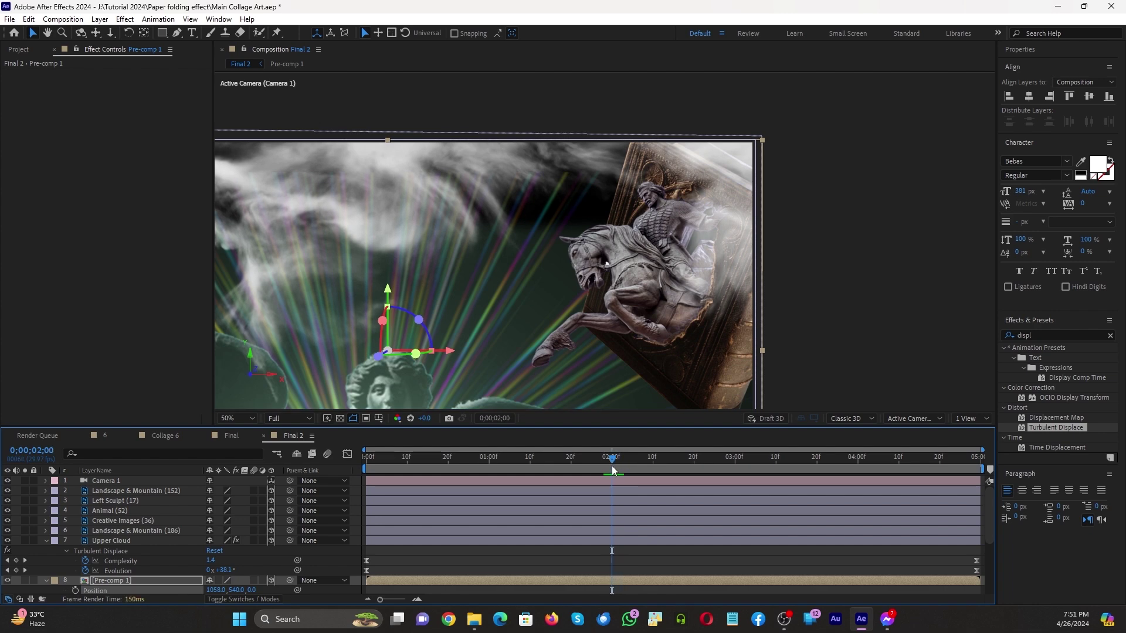
pyautogui.click(75, 591)
pyautogui.scroll(-1, 610, 562)
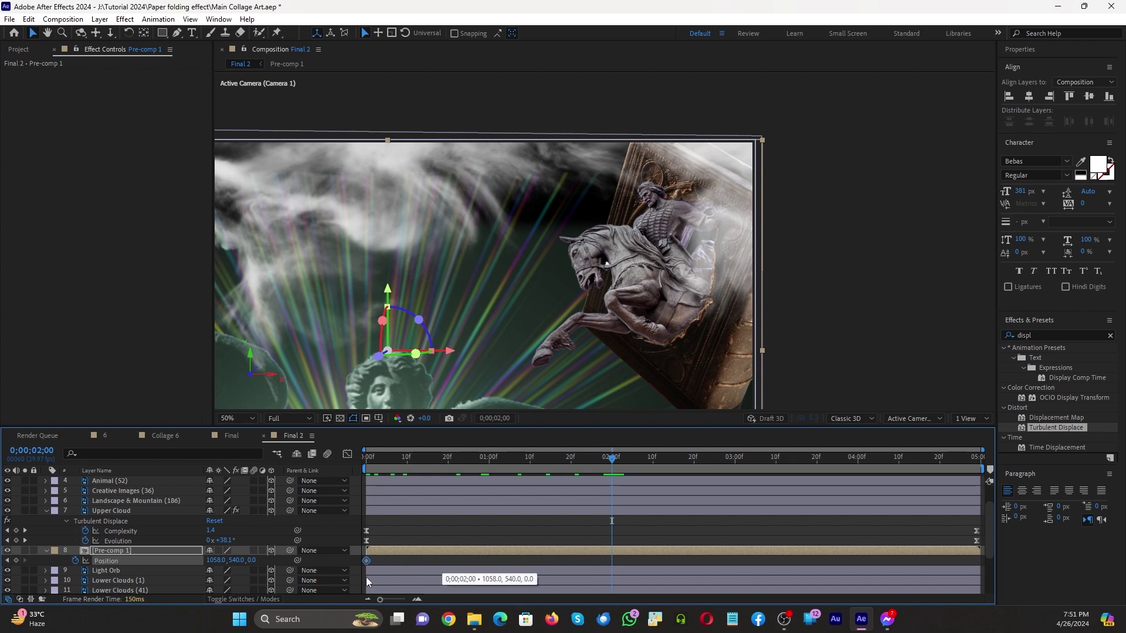
pyautogui.doubleClick(125, 551)
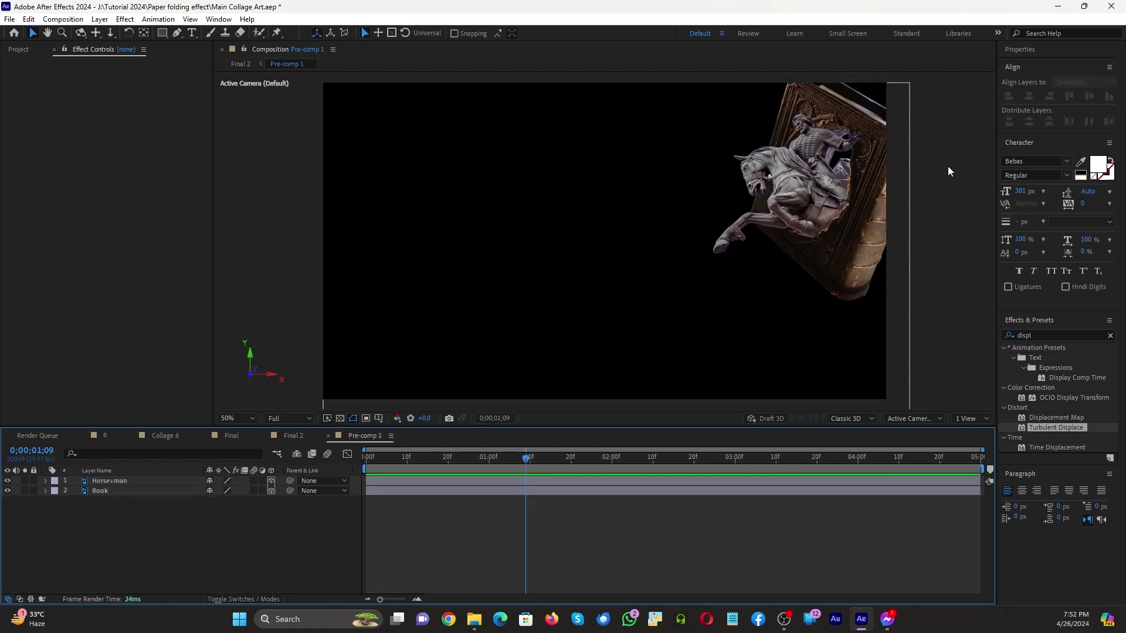
# Apply the Glow effect to the Book layer inside Pre-comp 1
pyautogui.scroll(2, 677, 249)
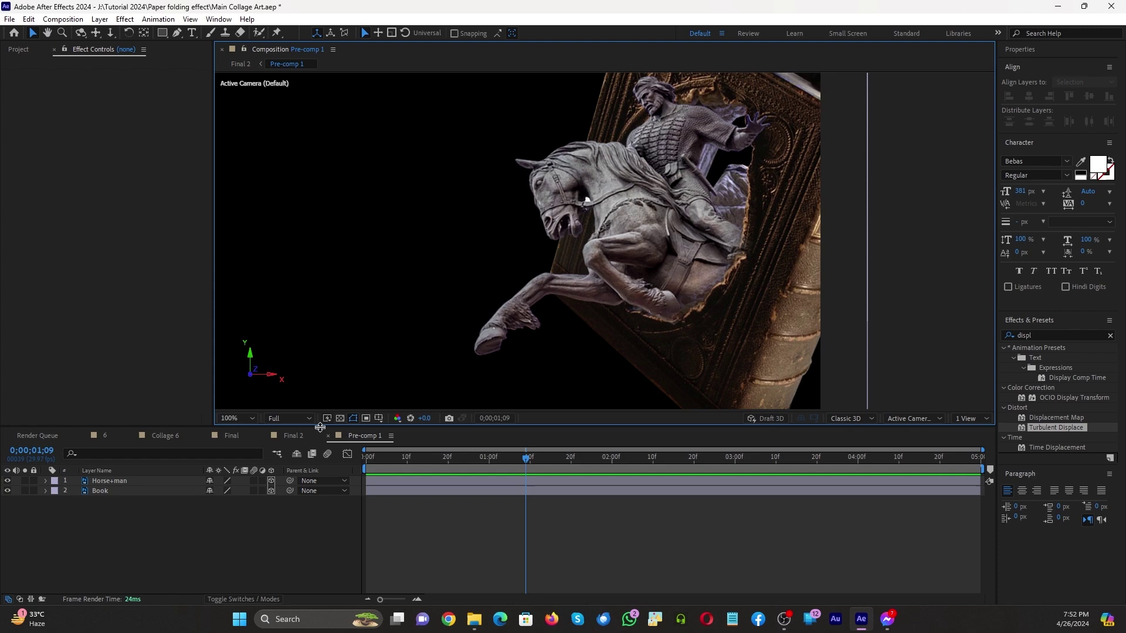
pyautogui.click(111, 492)
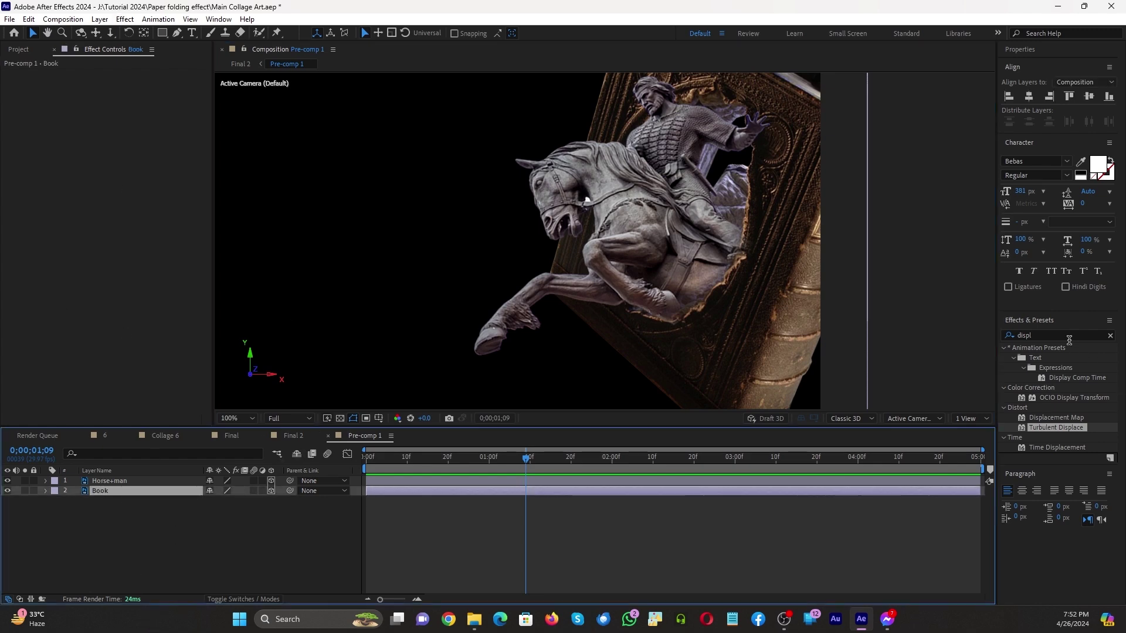
pyautogui.click(1110, 336)
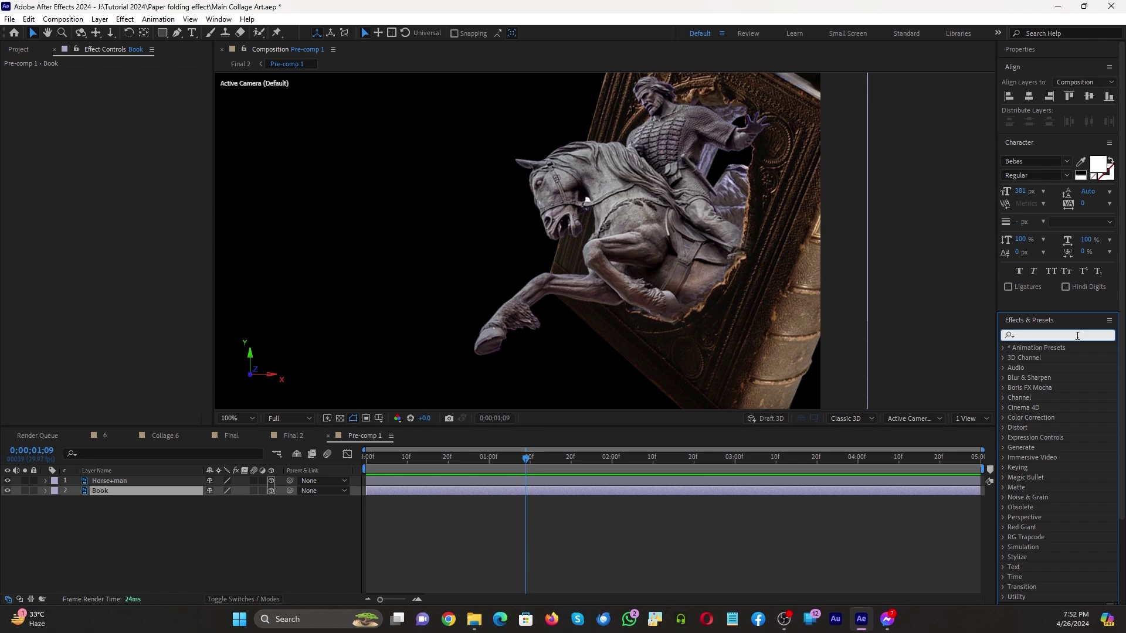
pyautogui.write('glow')
pyautogui.moveTo(1047, 428); pyautogui.dragTo(120, 493)
pyautogui.scroll(-2, 642, 217)
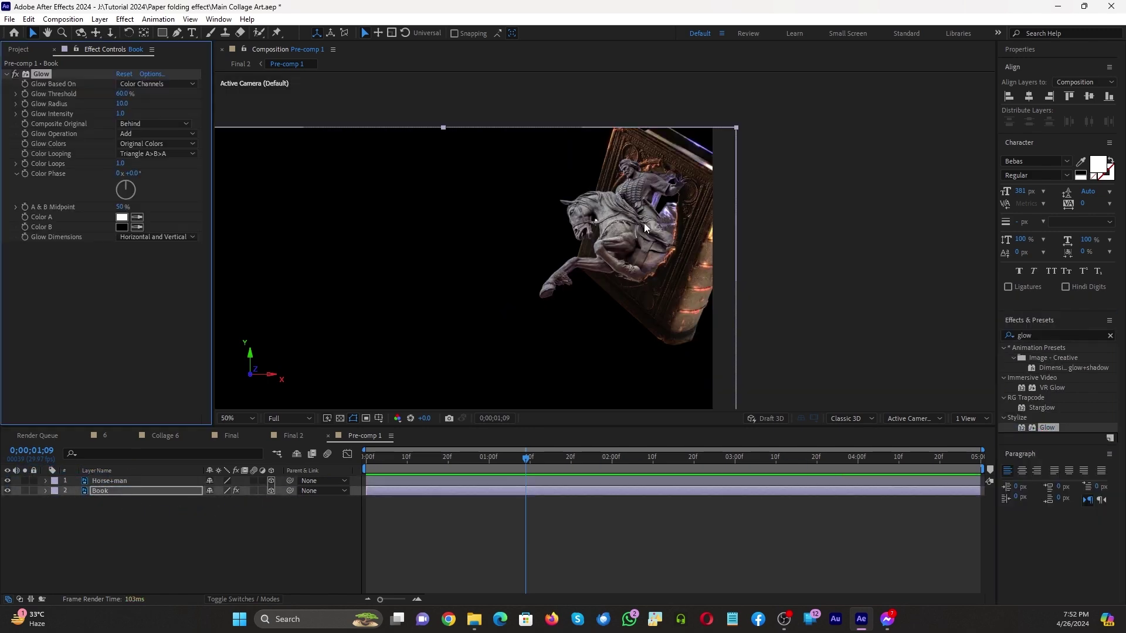
pyautogui.scroll(2, 644, 227)
# At 2 seconds set Glow Intensity to 2.0, then return to Final 2
pyautogui.click(245, 490)
pyautogui.press('Home')
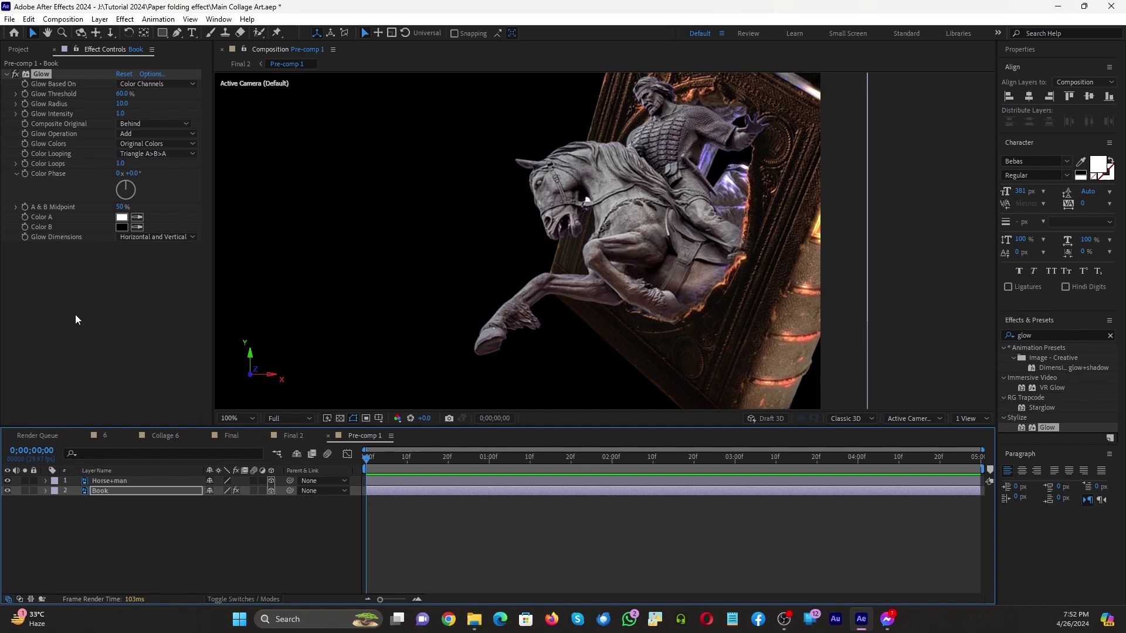
pyautogui.click(24, 115)
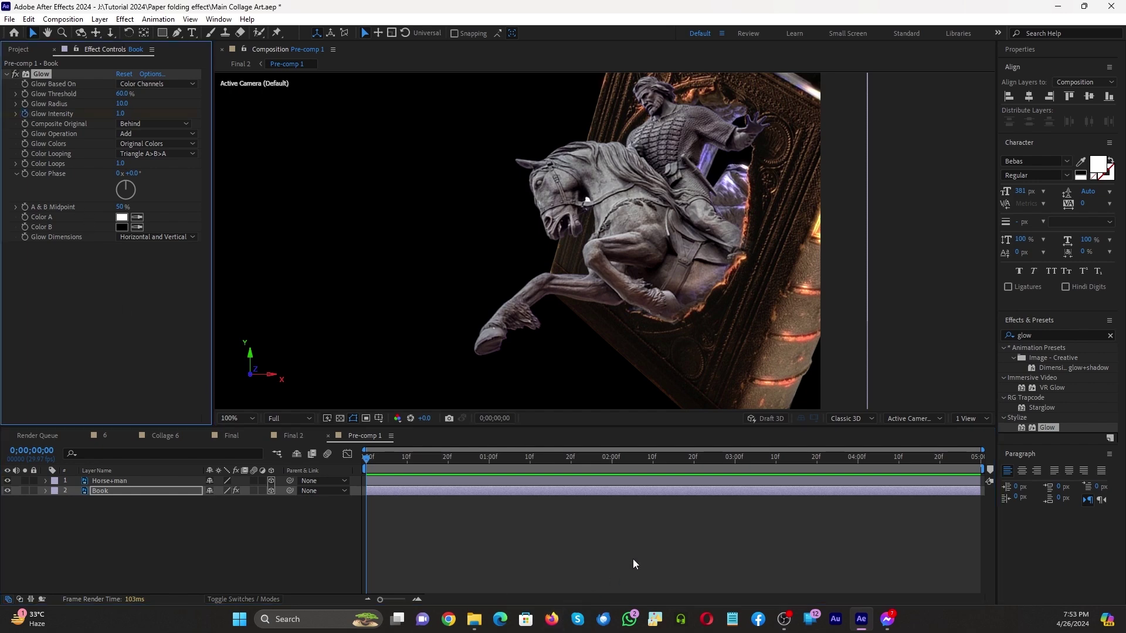
pyautogui.click(613, 461)
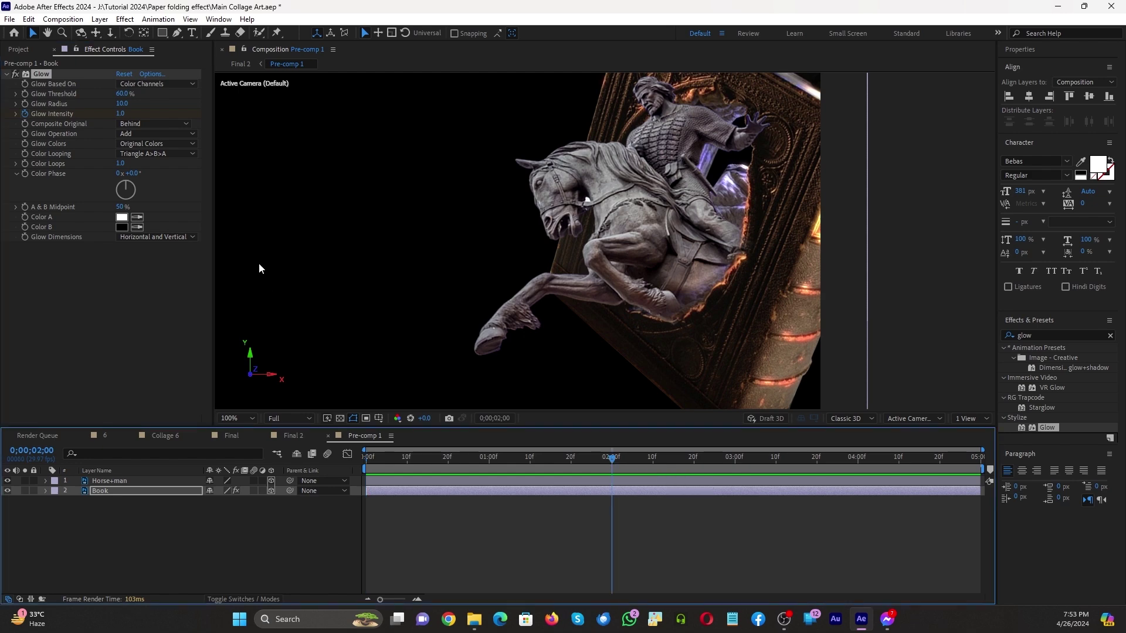
pyautogui.click(121, 114)
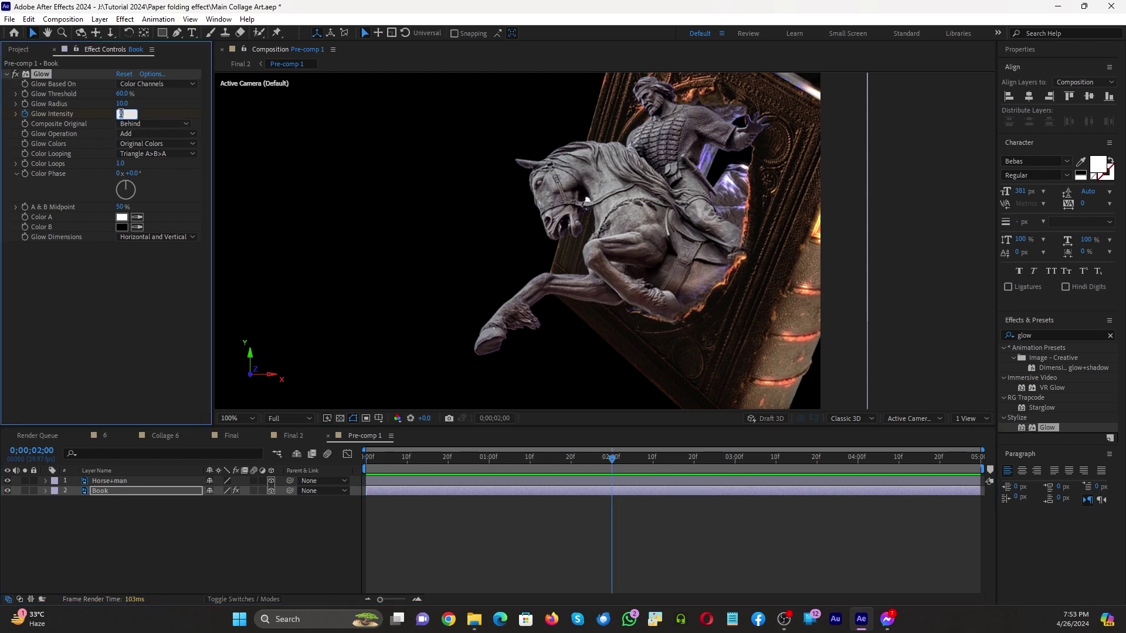
pyautogui.write('2')
pyautogui.press('Return')
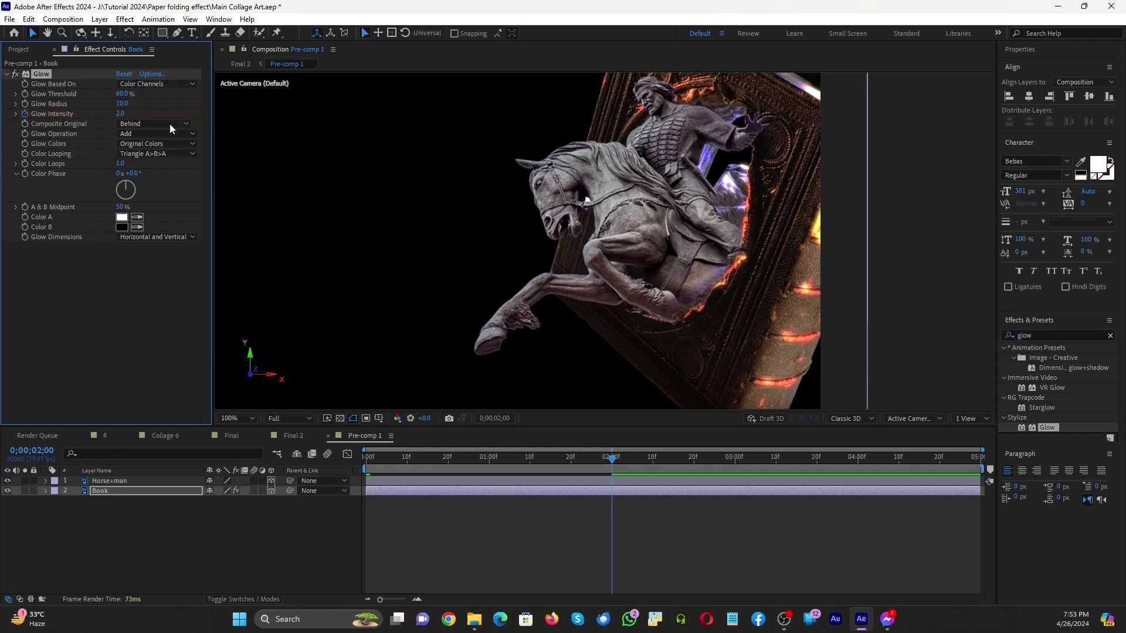
pyautogui.hotkey('shift', 'Escape')
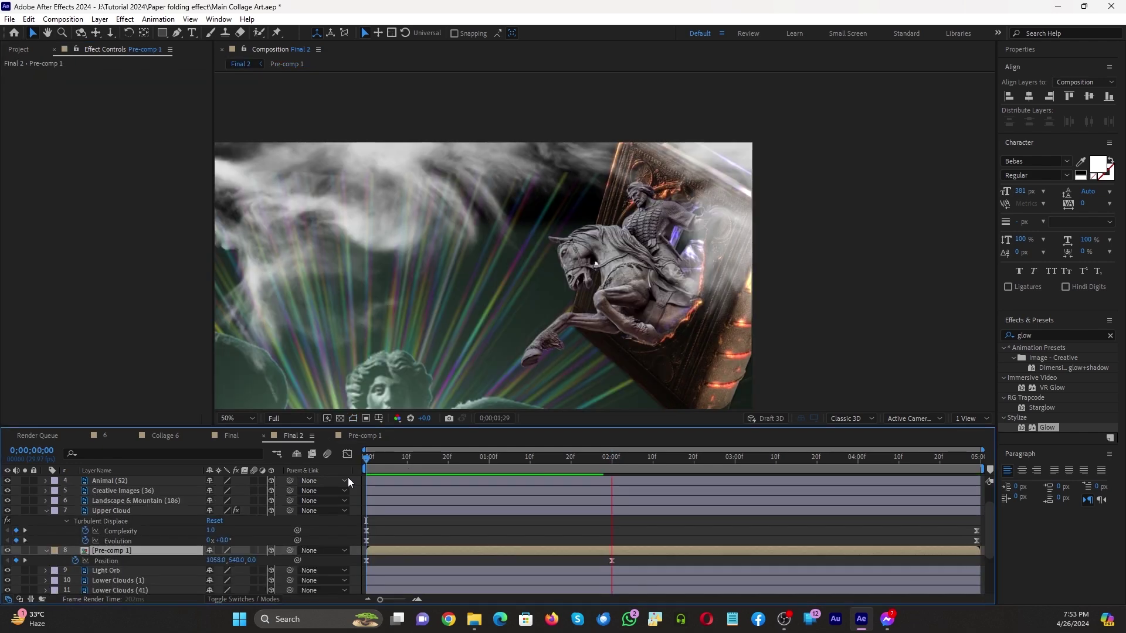
# Place puppet pins on the Horse+man layer's front leg, hoof and upper leg in Pre-comp 1
pyautogui.click(363, 436)
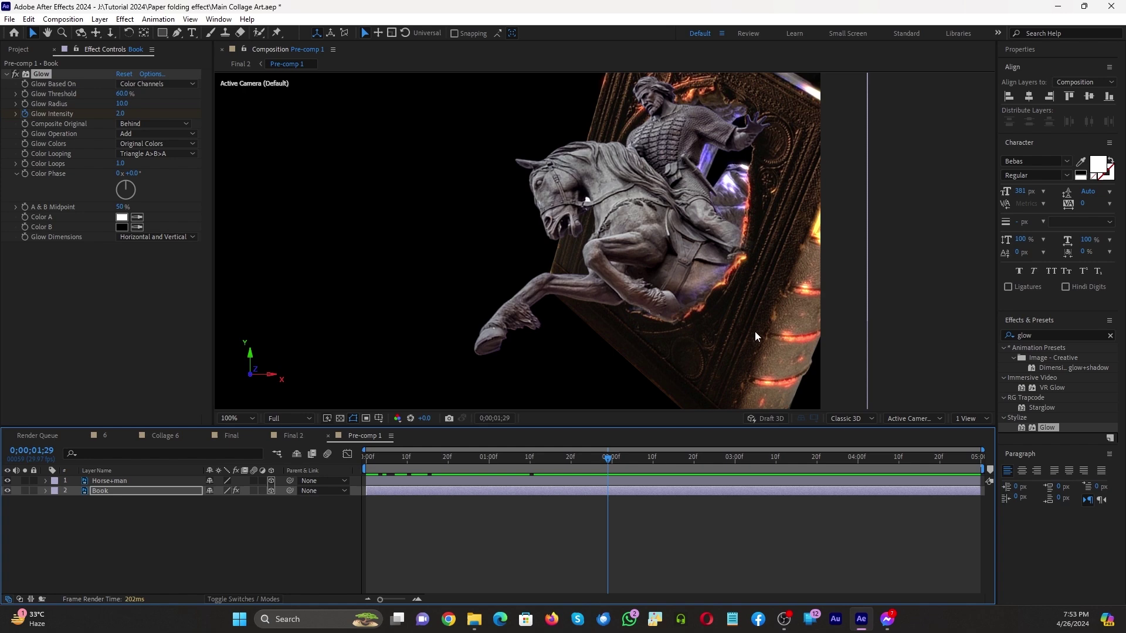
pyautogui.click(122, 481)
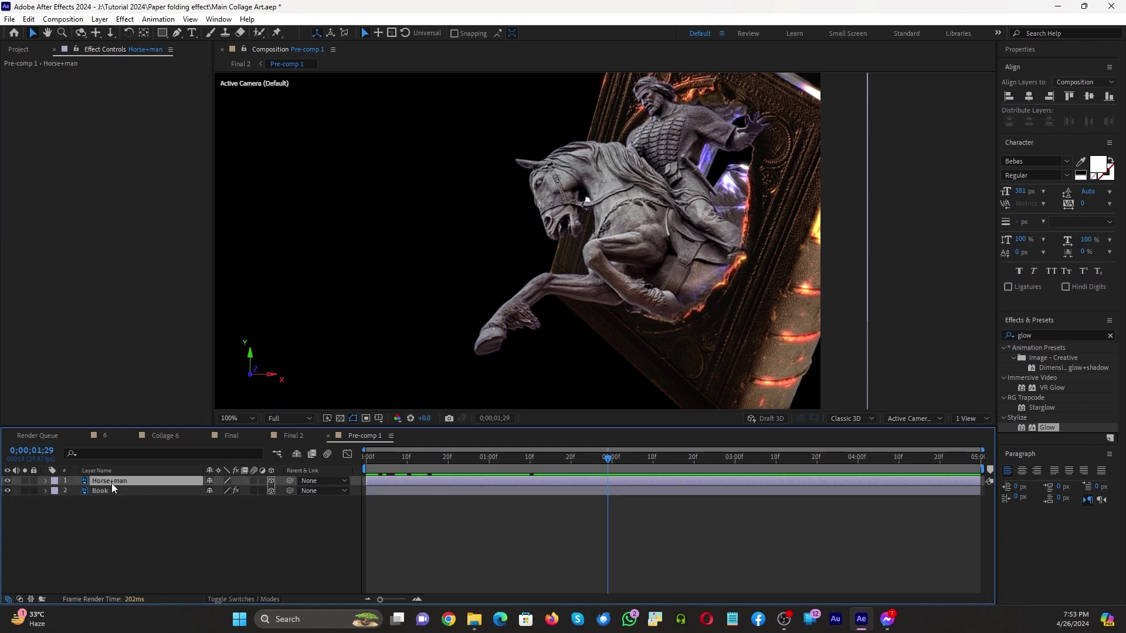
pyautogui.click(281, 37)
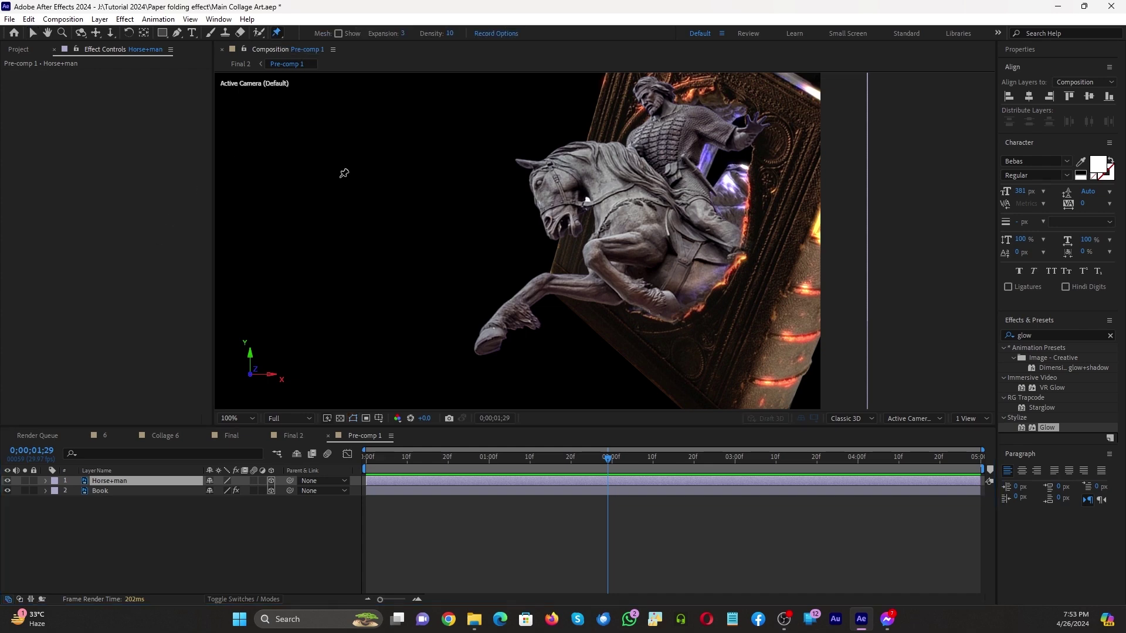
pyautogui.click(544, 281)
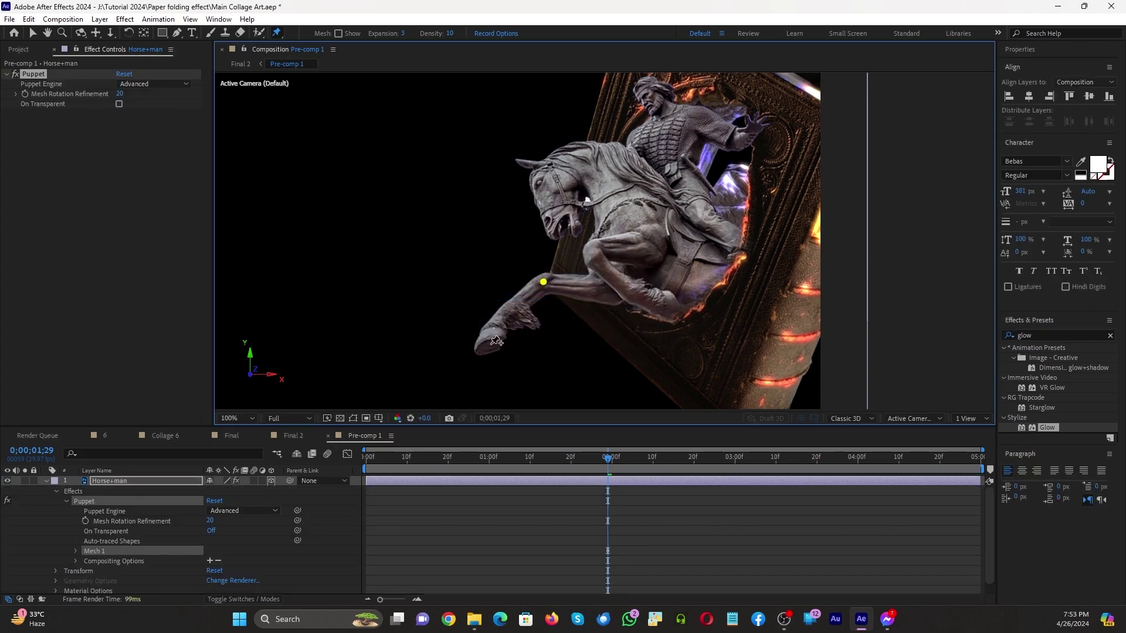
pyautogui.click(486, 339)
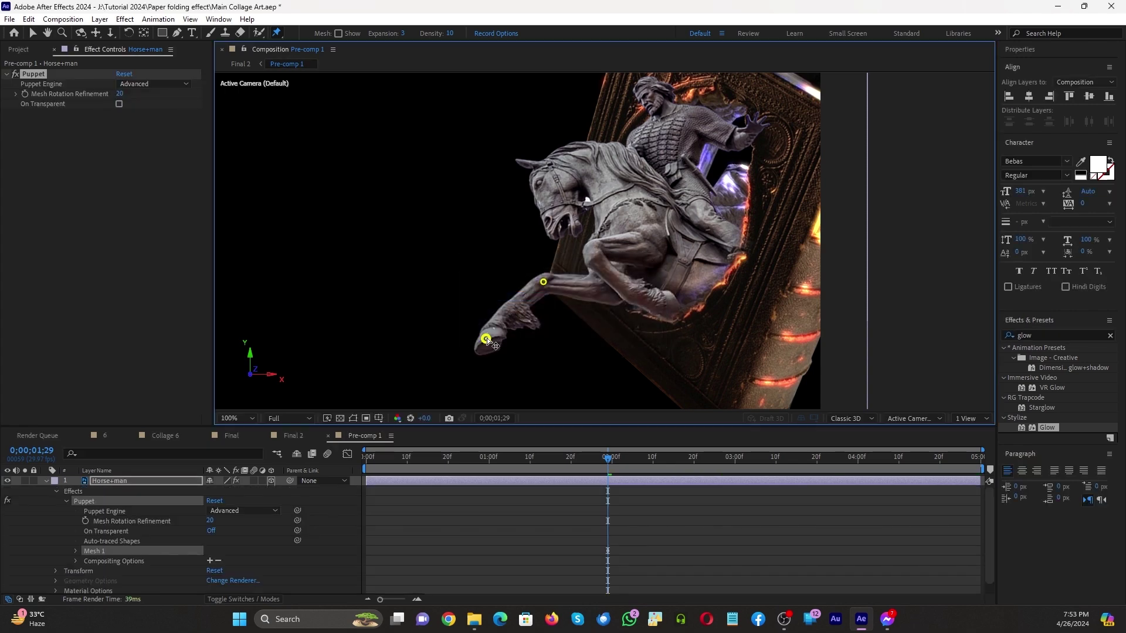
pyautogui.click(591, 248)
# At frame 0, reposition the hoof and body puppet pins, keyframing Pin 4 at 1672, 497
pyautogui.click(75, 551)
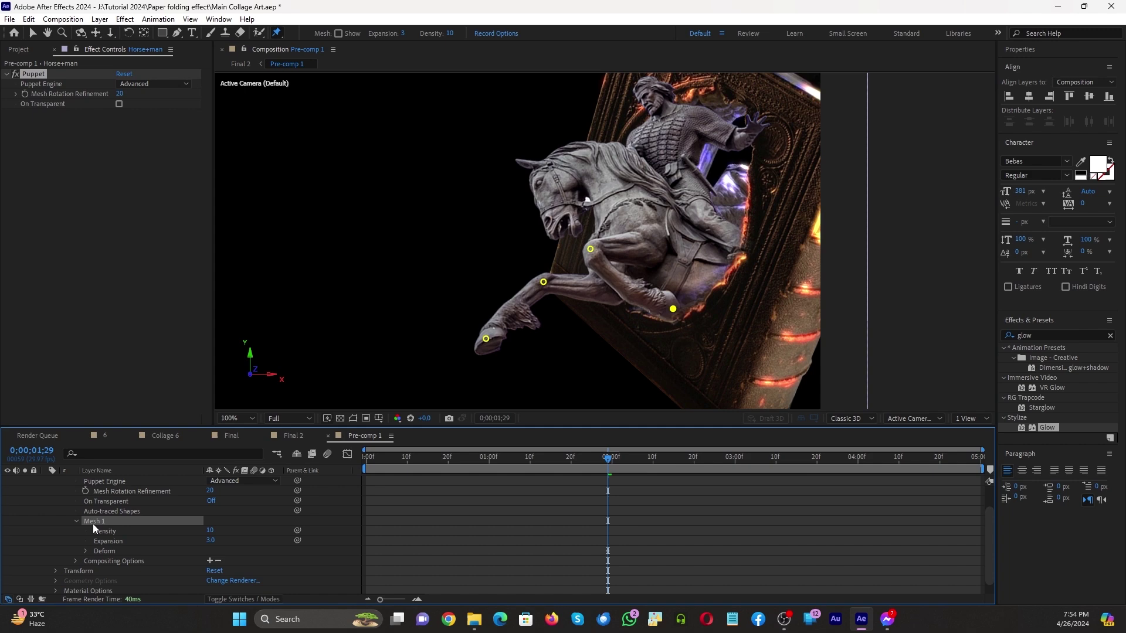
pyautogui.scroll(-1, 123, 542)
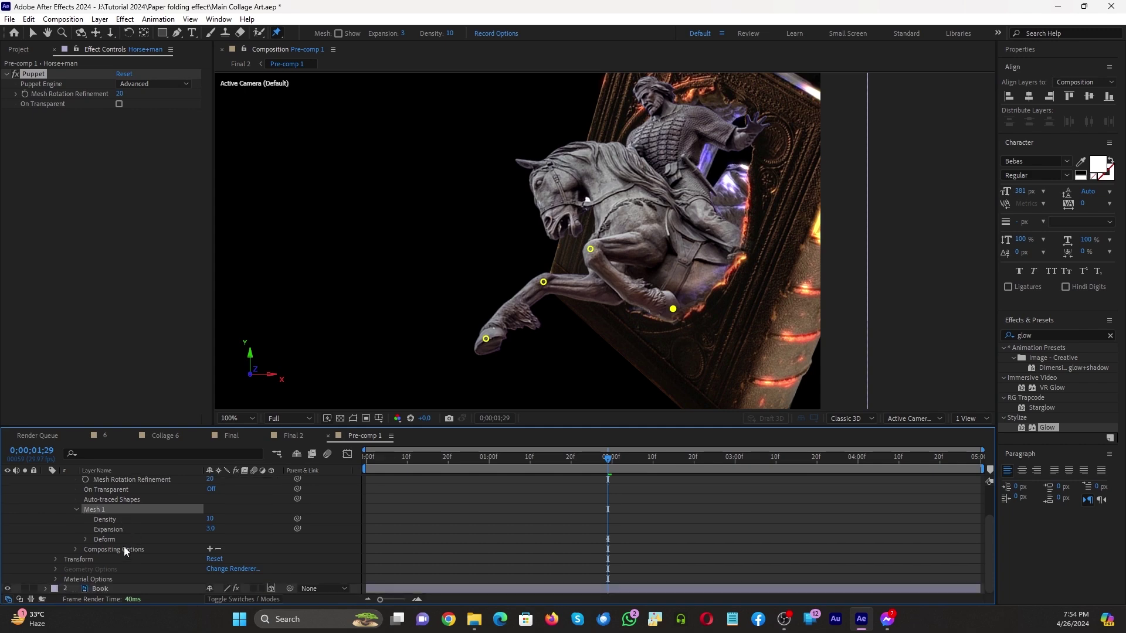
pyautogui.click(86, 539)
pyautogui.scroll(-3, 136, 579)
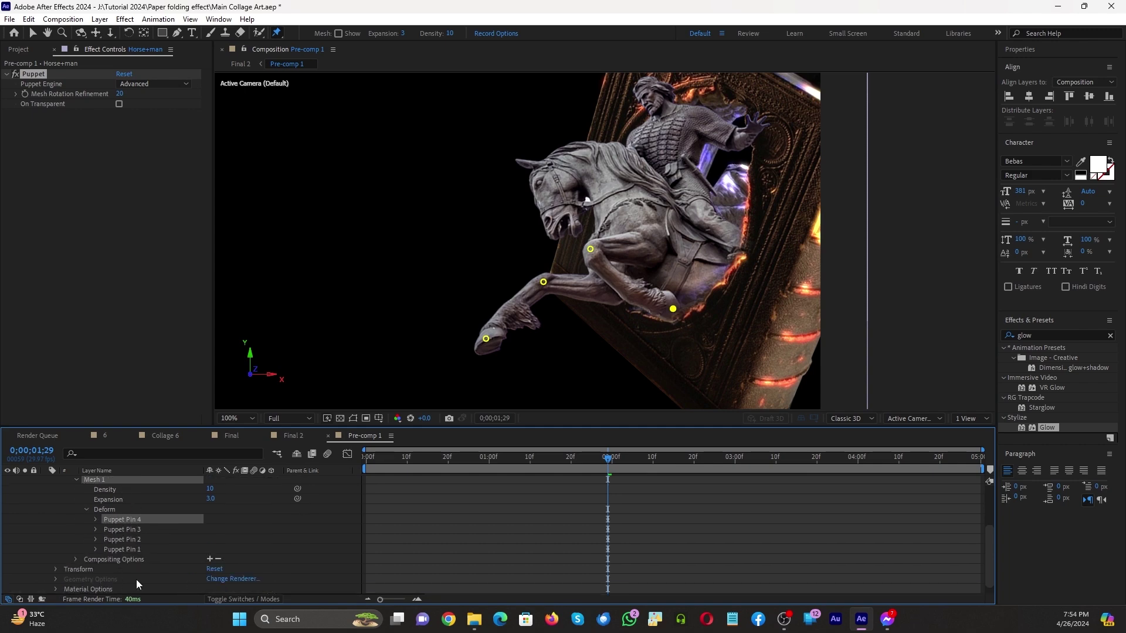
pyautogui.click(95, 520)
pyautogui.press('Home')
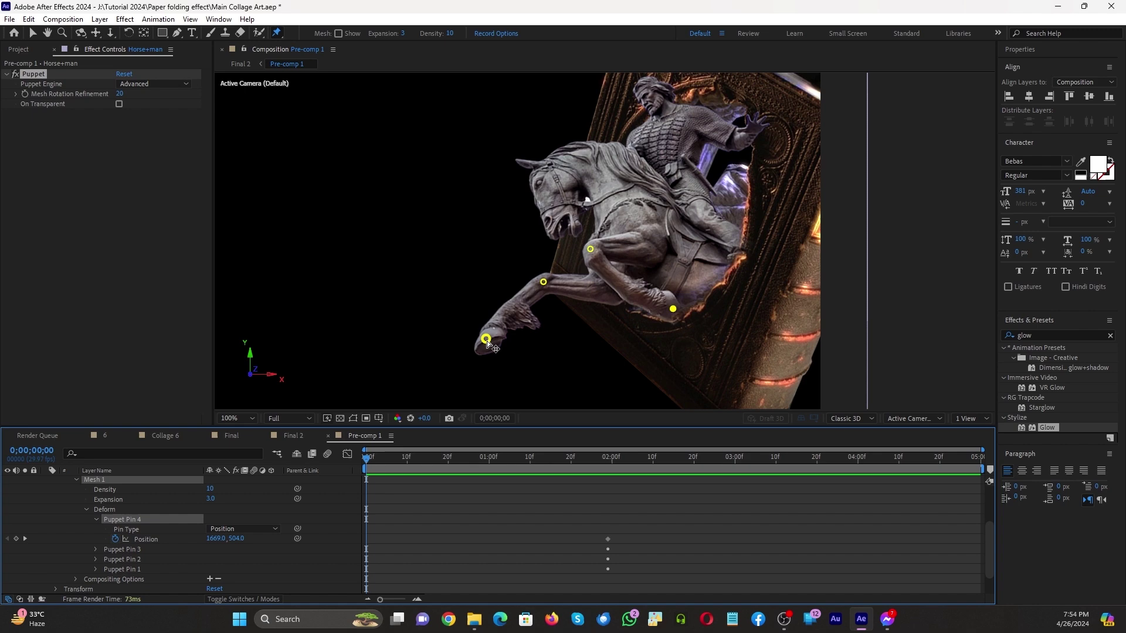
pyautogui.moveTo(487, 341); pyautogui.dragTo(510, 362)
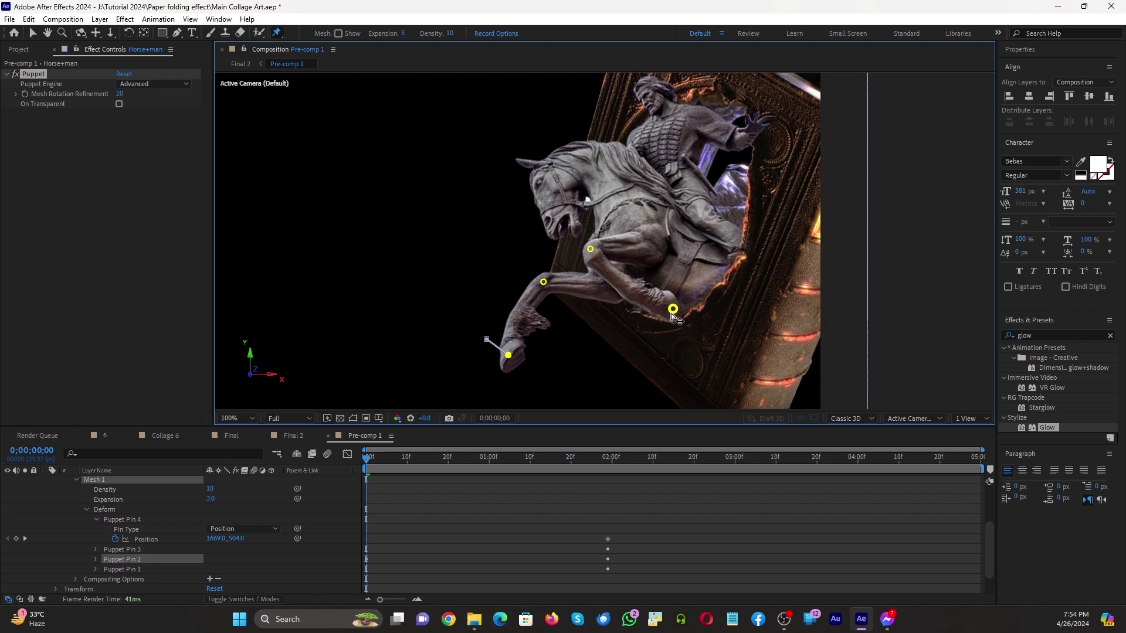
pyautogui.moveTo(673, 310); pyautogui.dragTo(674, 311)
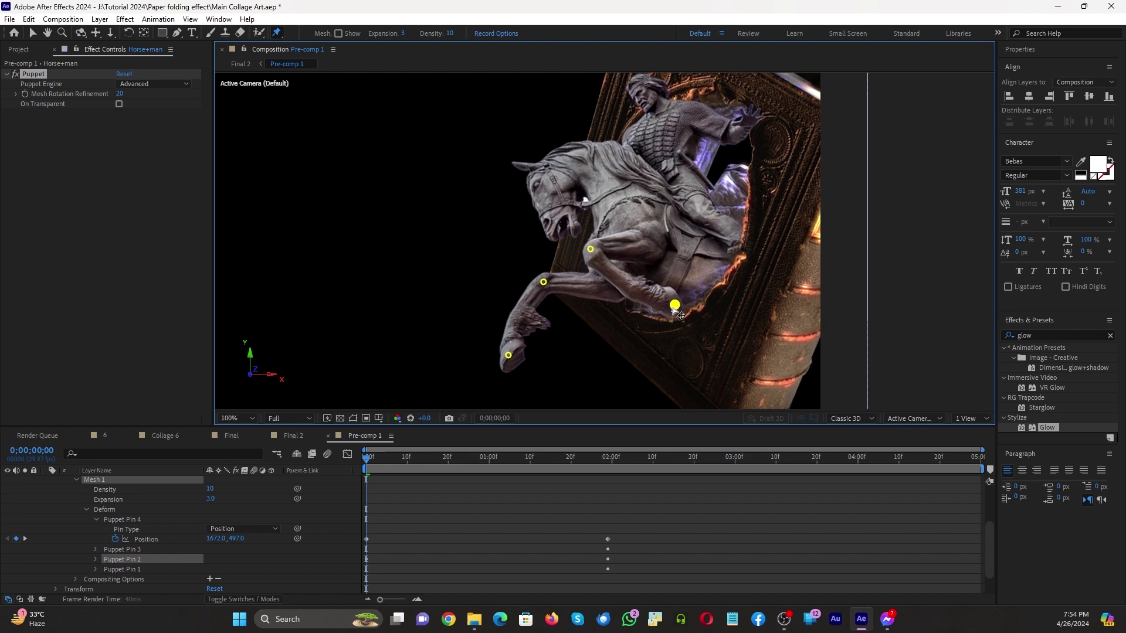
# Fine-tune the body pin and Easy Ease all puppet pin position keyframes
pyautogui.click(122, 519)
pyautogui.click(101, 481)
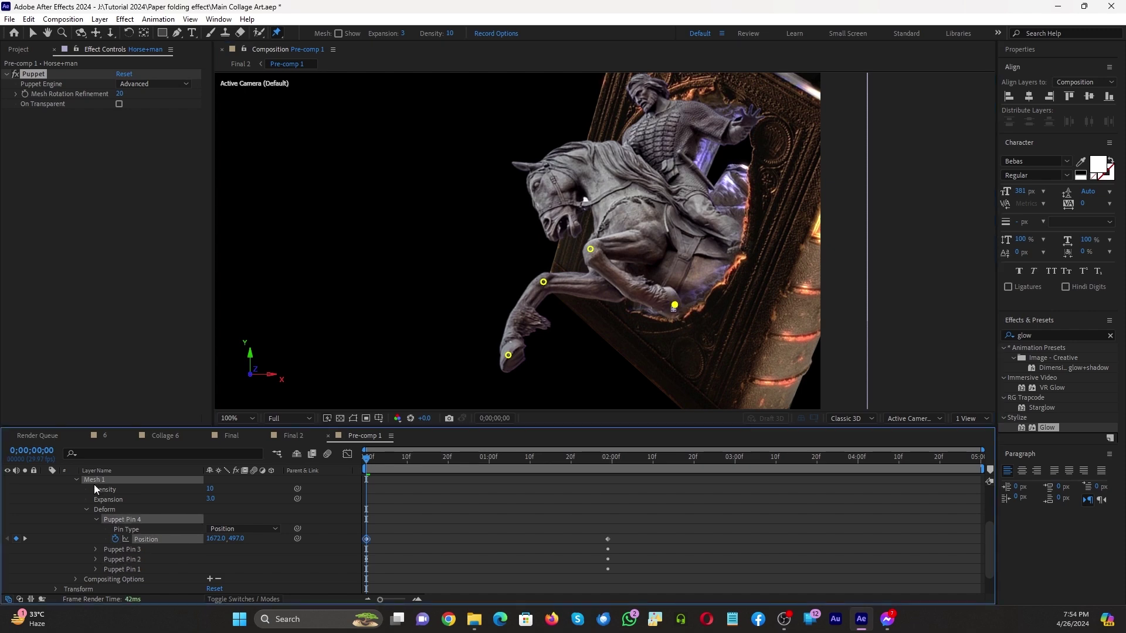
pyautogui.press('u')
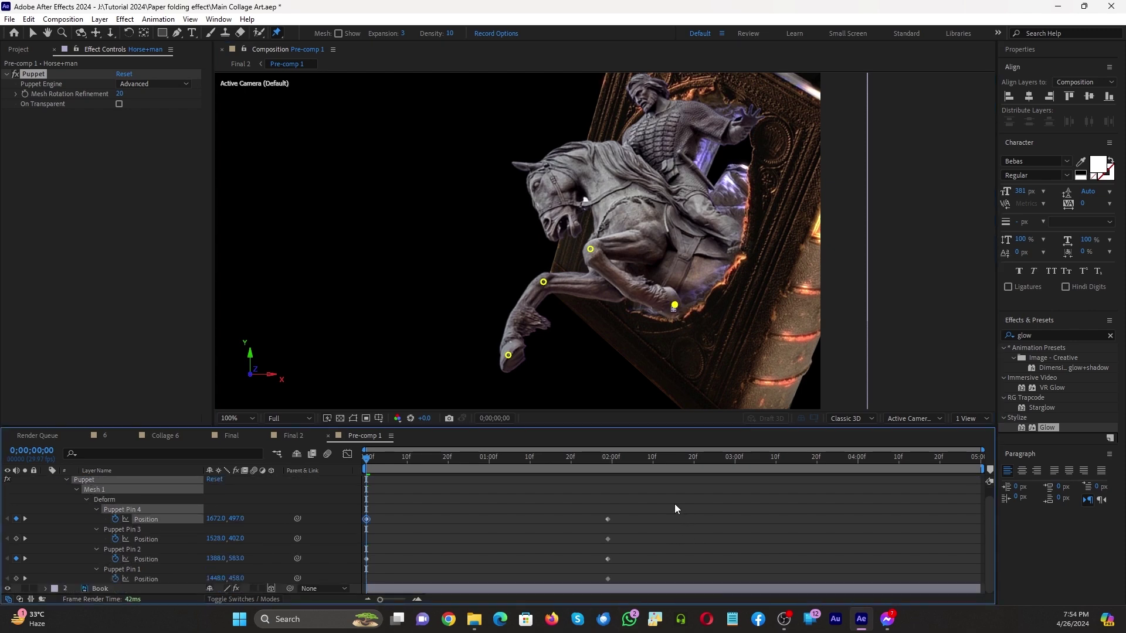
pyautogui.moveTo(675, 505); pyautogui.dragTo(353, 597)
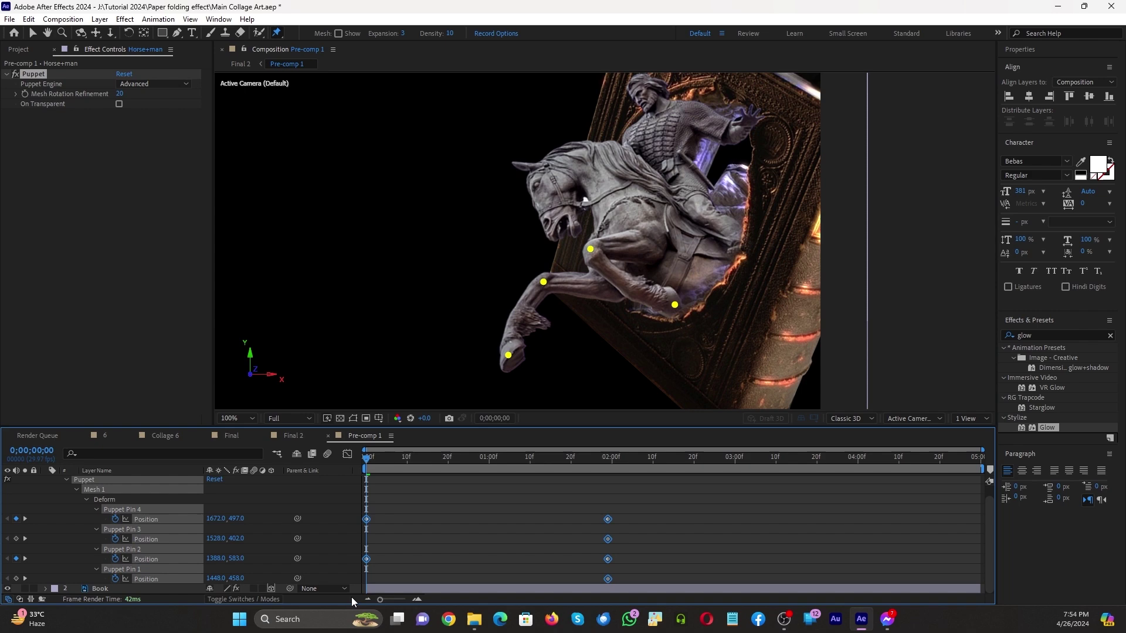
pyautogui.press('F9')
# Preview the horse's animated leg motion
pyautogui.press('space')
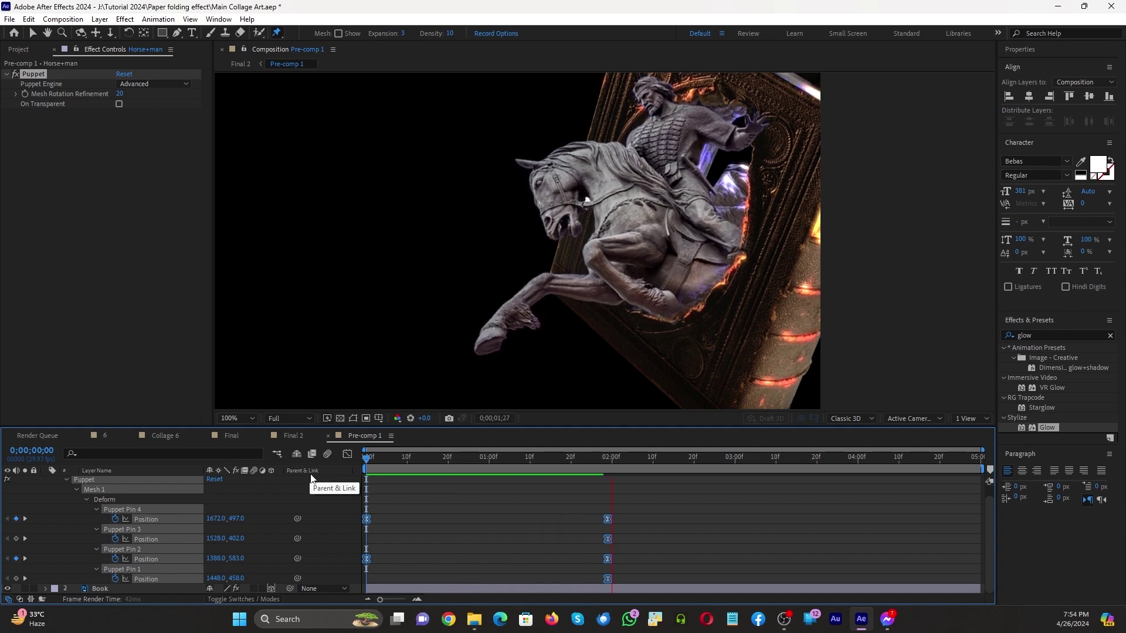
pyautogui.press('space')
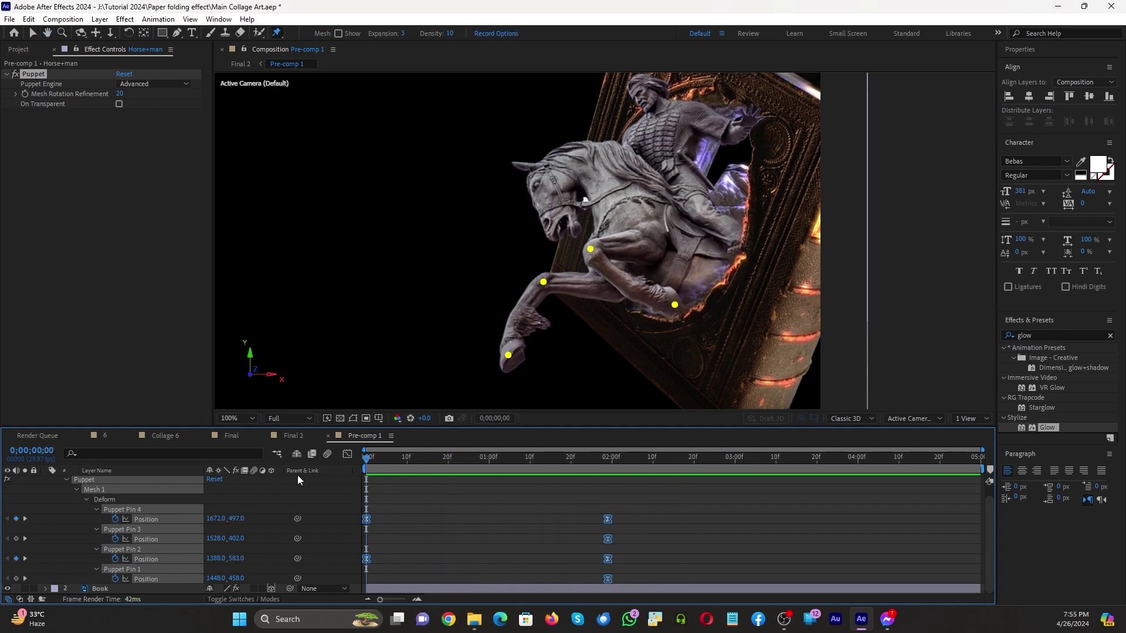
pyautogui.press('space')
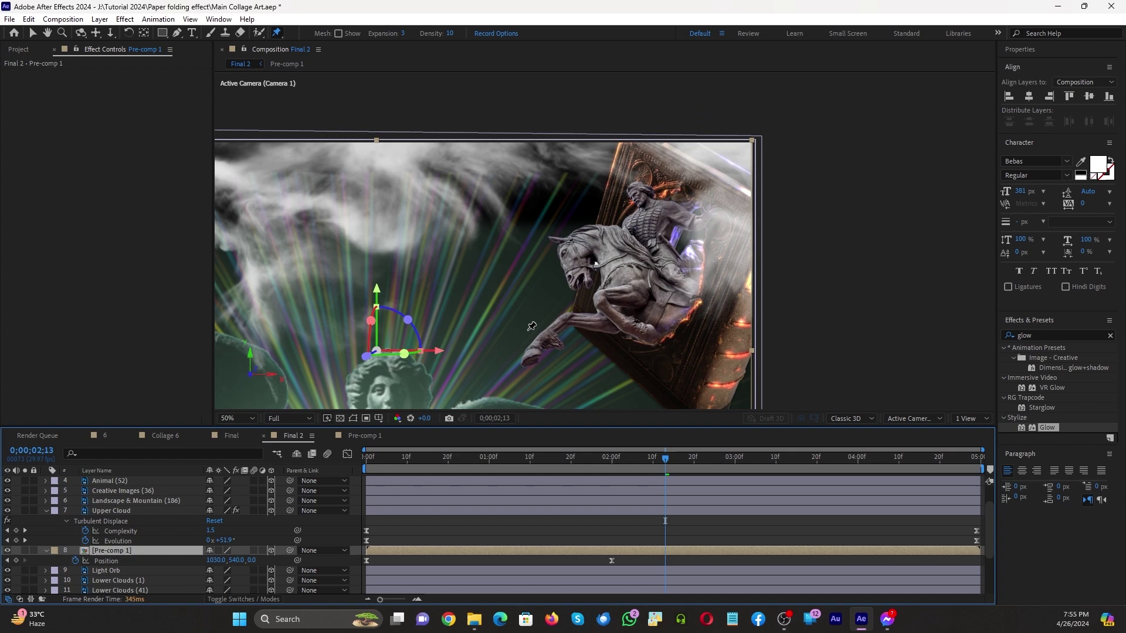
# Return to Final 2, zoom in and preview the animation from the start
pyautogui.click(293, 435)
pyautogui.press('.')
pyautogui.press('.')
pyautogui.press('Home')
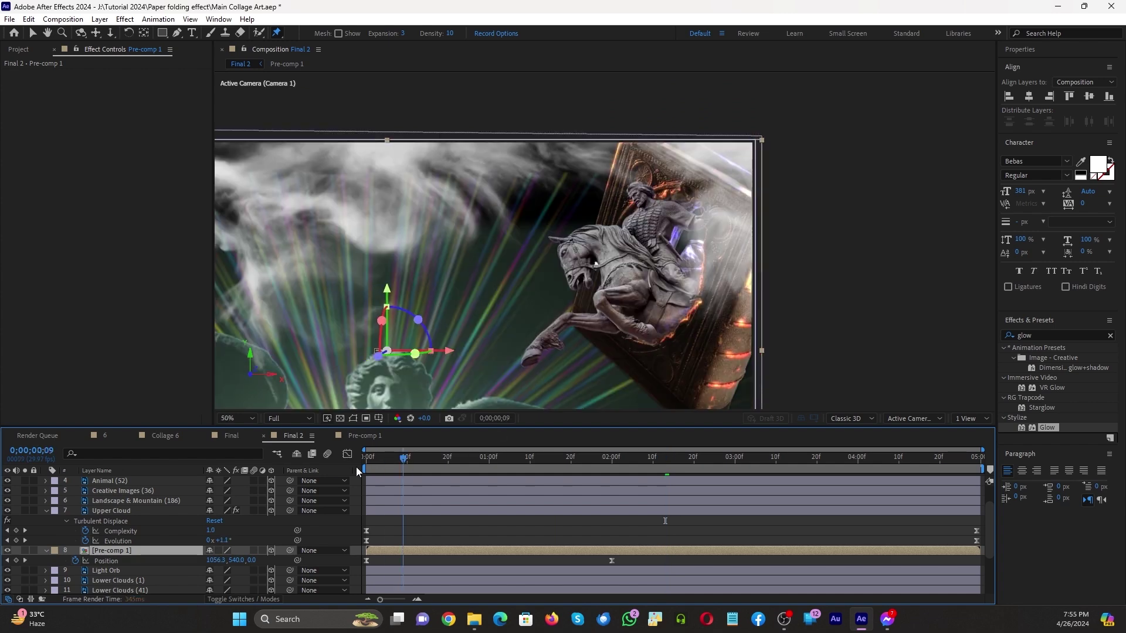
pyautogui.press('space')
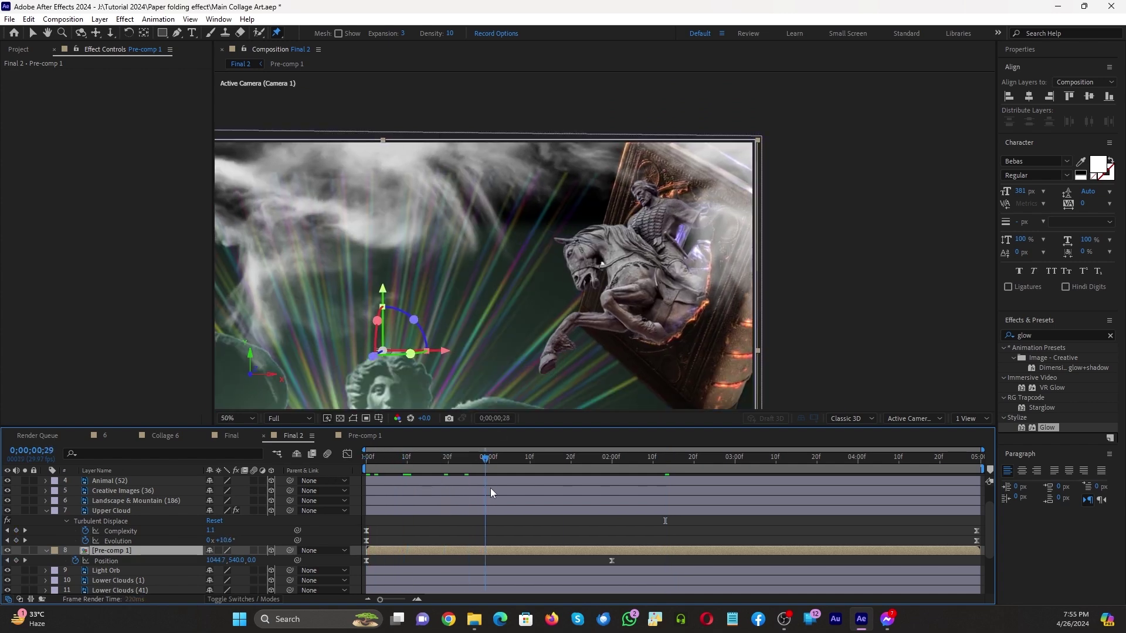
pyautogui.scroll(2, 36, 542)
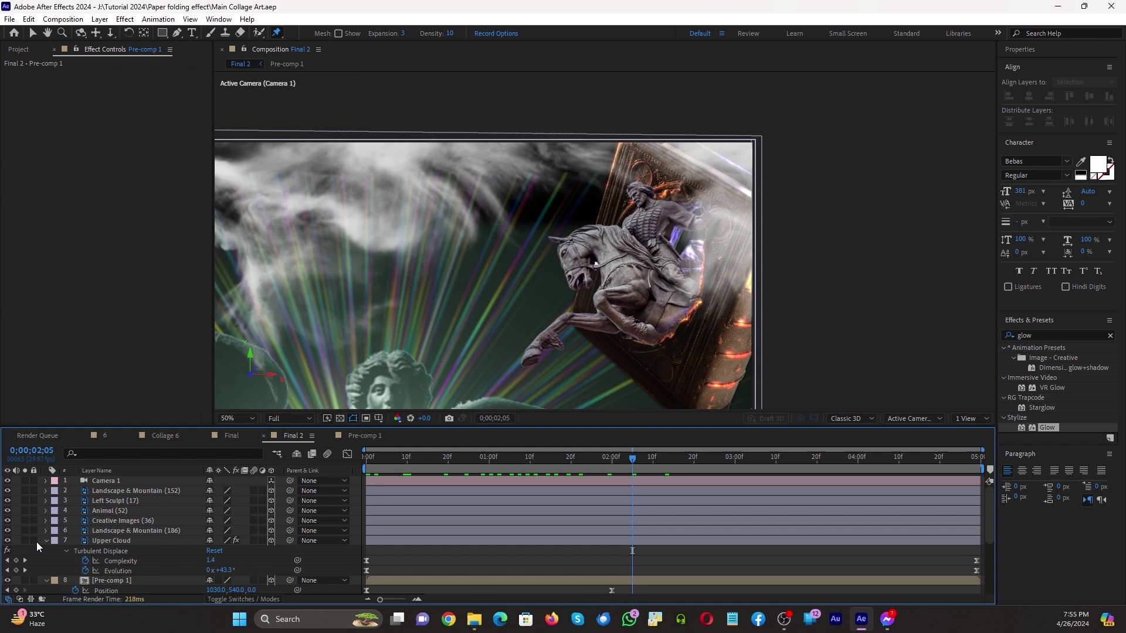
# Keyframe Camera 1's Point of Interest (1271.9, 412.7, 0) and Position at 0;00;02;05
pyautogui.click(110, 482)
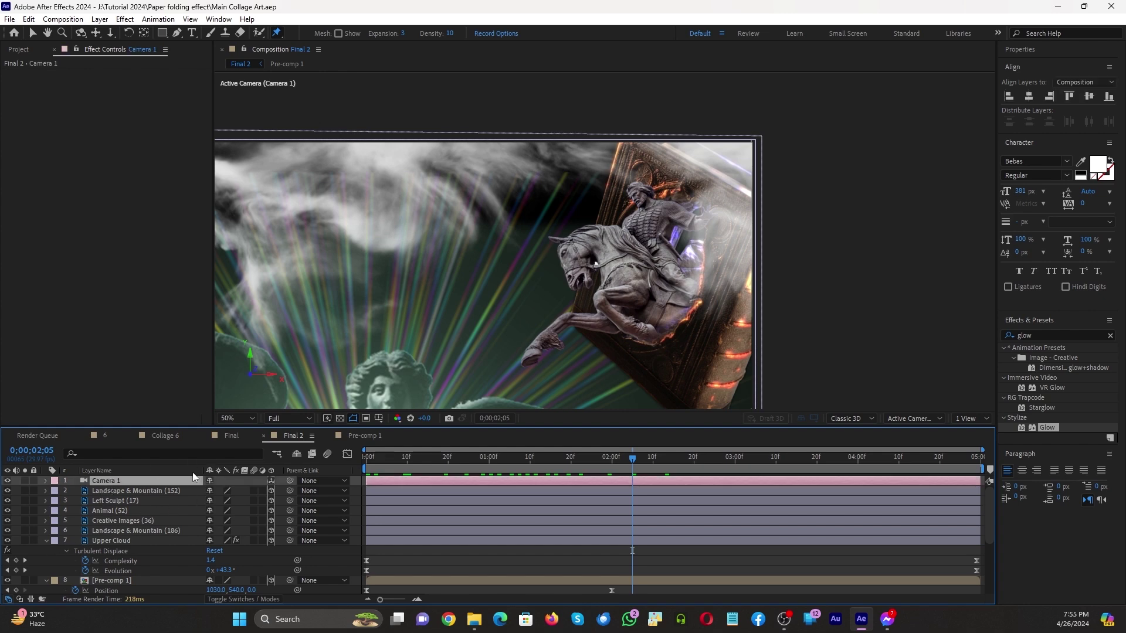
pyautogui.click(45, 481)
pyautogui.click(56, 491)
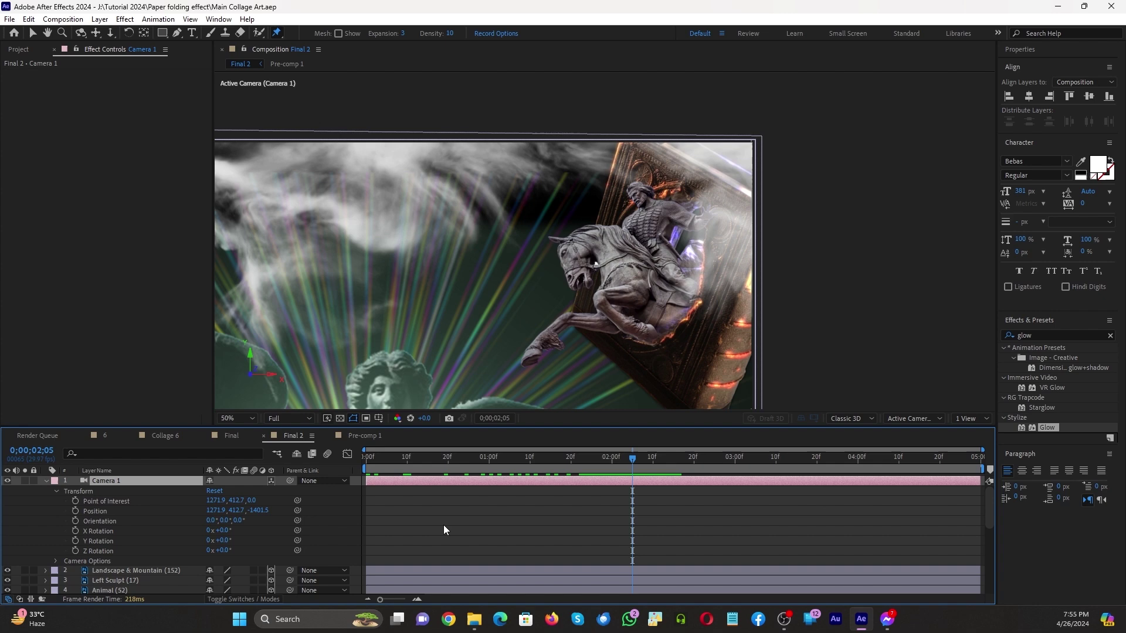
pyautogui.click(75, 502)
pyautogui.click(76, 512)
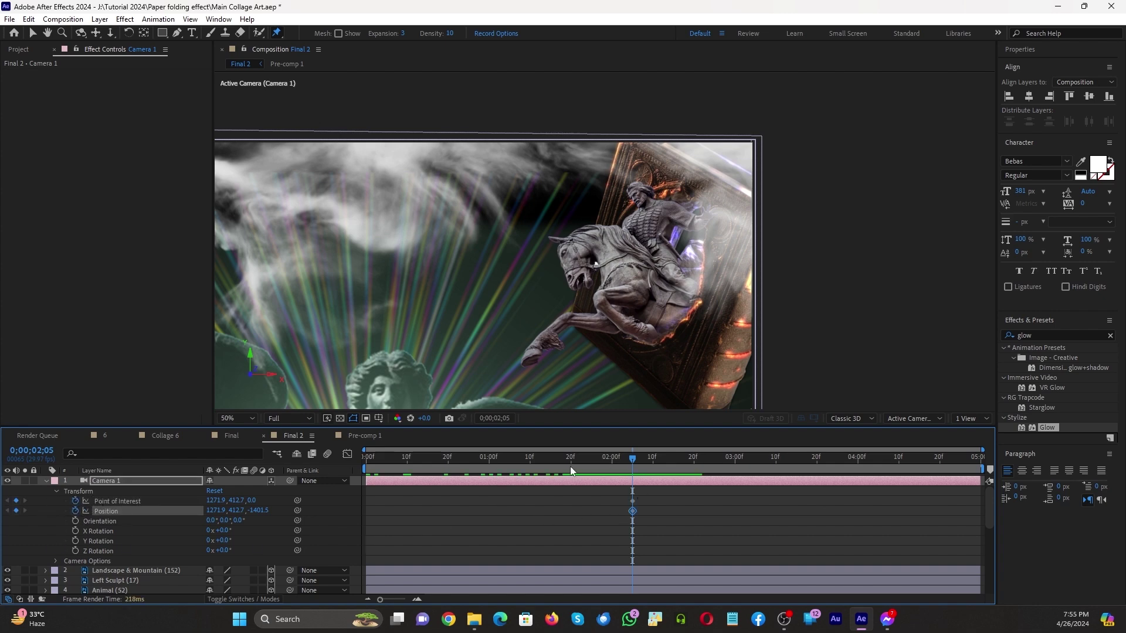
# At frame 0, dolly Camera 1 back and pan it to reframe the opening shot
pyautogui.press('Home')
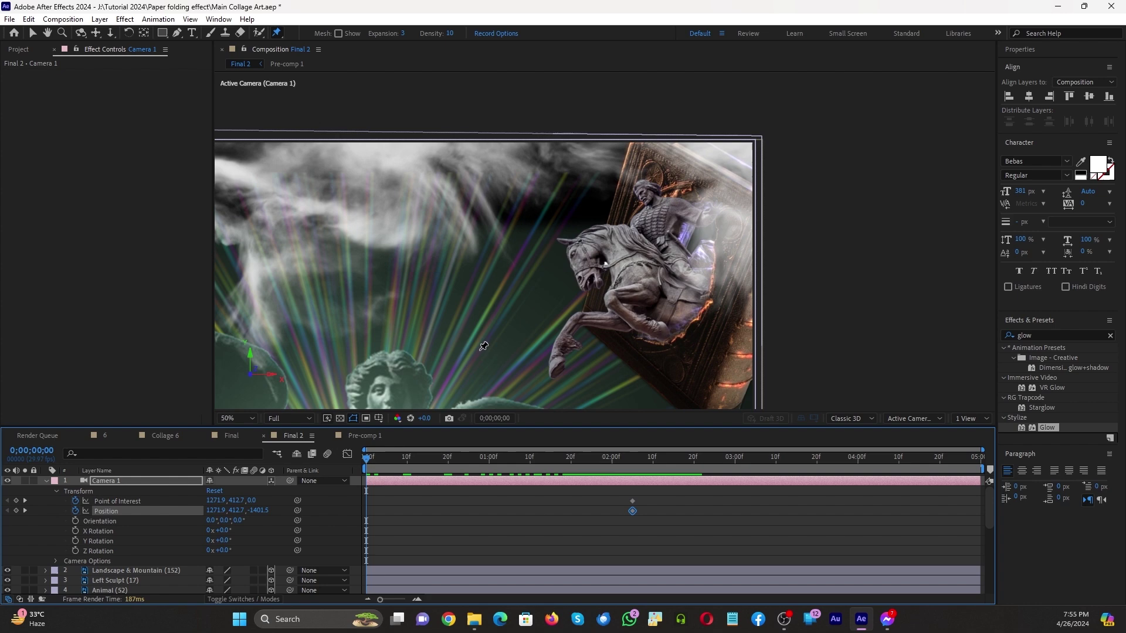
pyautogui.press(',')
pyautogui.press('c')
pyautogui.scroll(3, 626, 294)
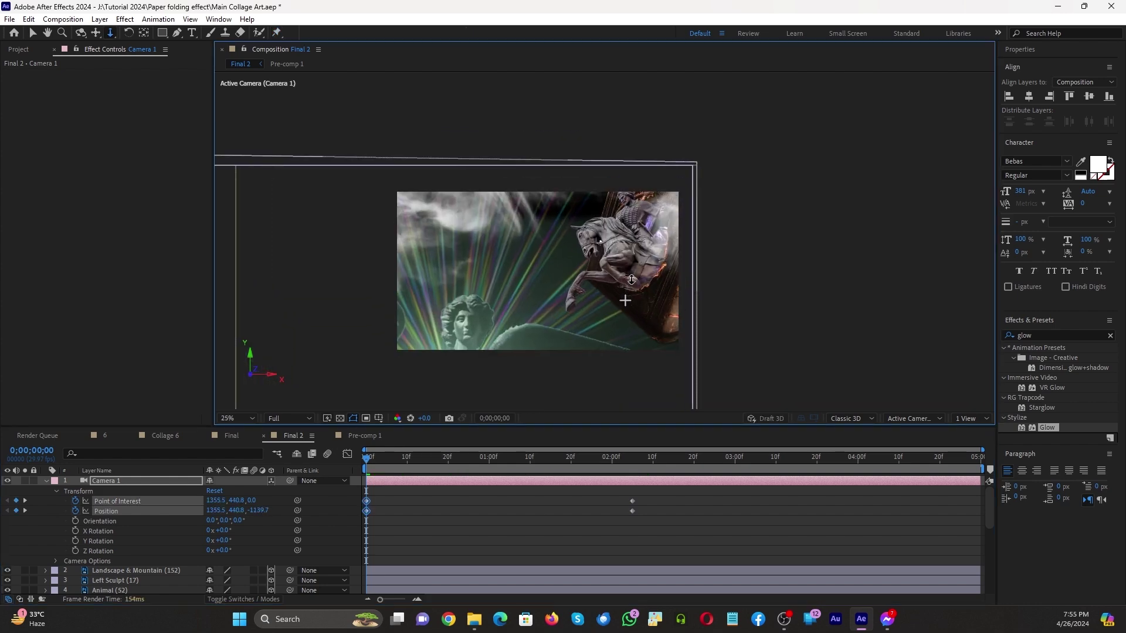
pyautogui.press('c')
pyautogui.press('c')
pyautogui.moveTo(631, 280); pyautogui.dragTo(631, 280)
pyautogui.press('space')
# Easy Ease the camera keyframes, preview, and shift the close-up keyframes to 3 seconds
pyautogui.moveTo(680, 497); pyautogui.dragTo(311, 545)
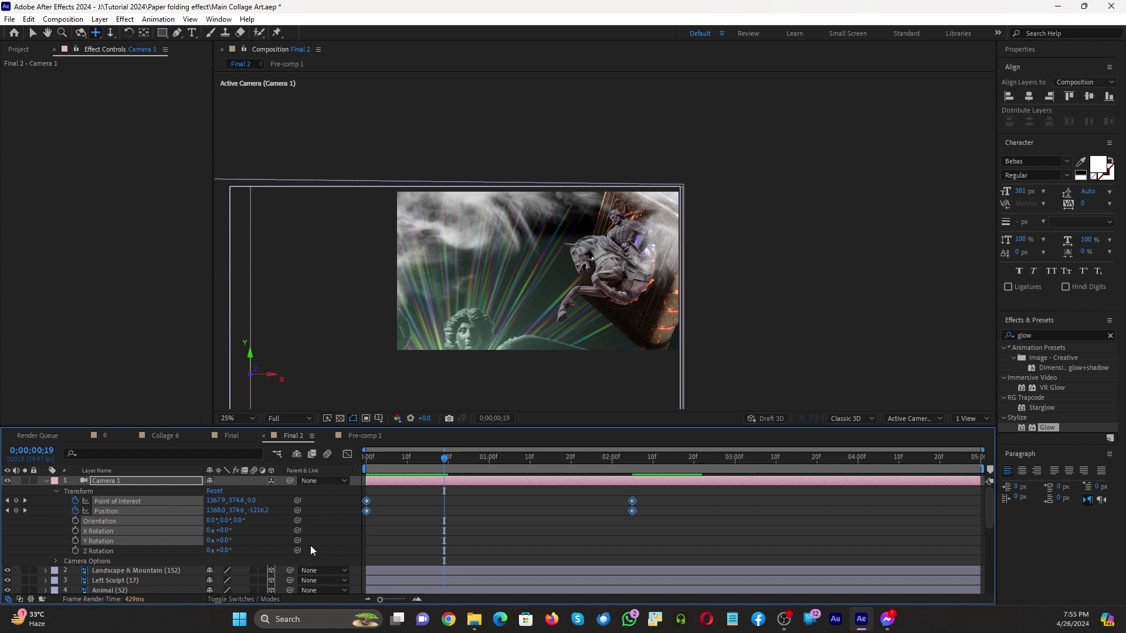
pyautogui.press('F9')
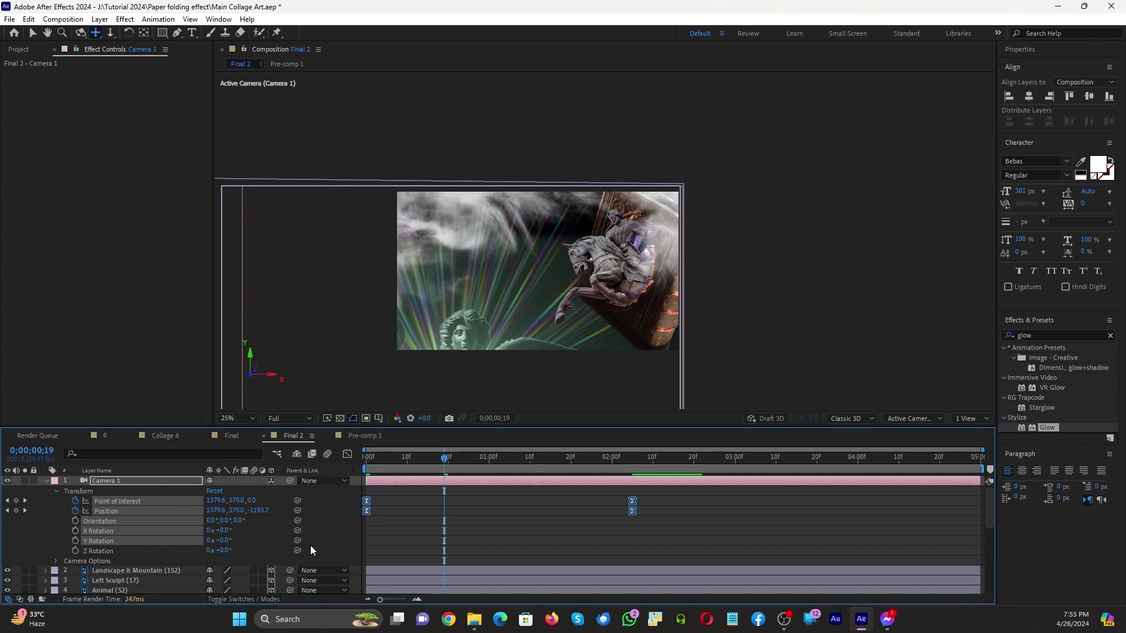
pyautogui.press('Home')
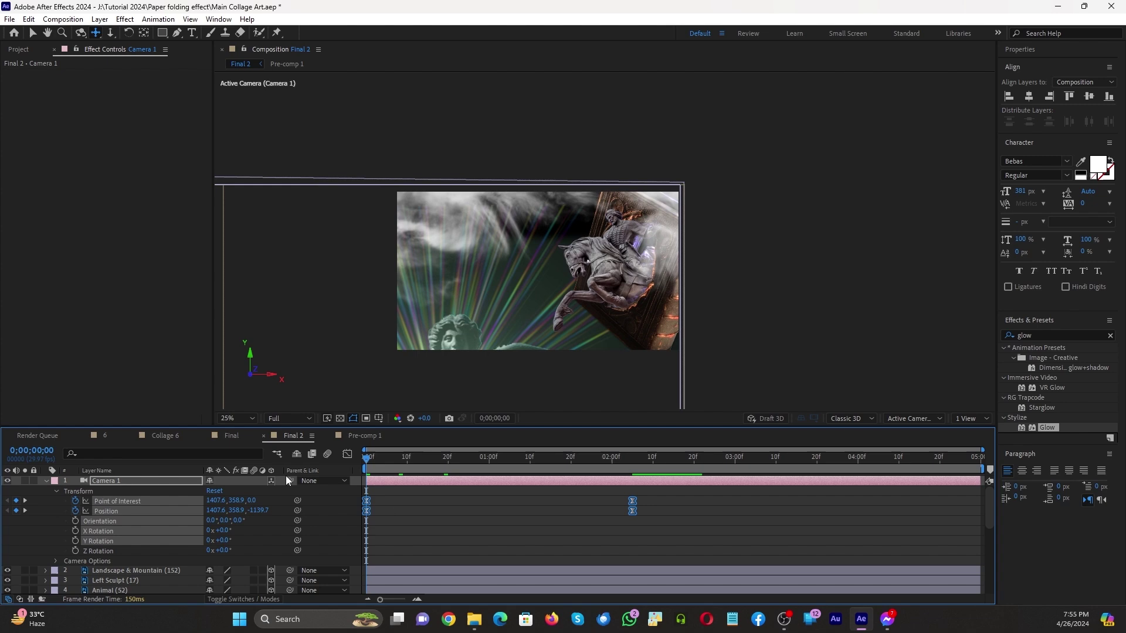
pyautogui.press('space')
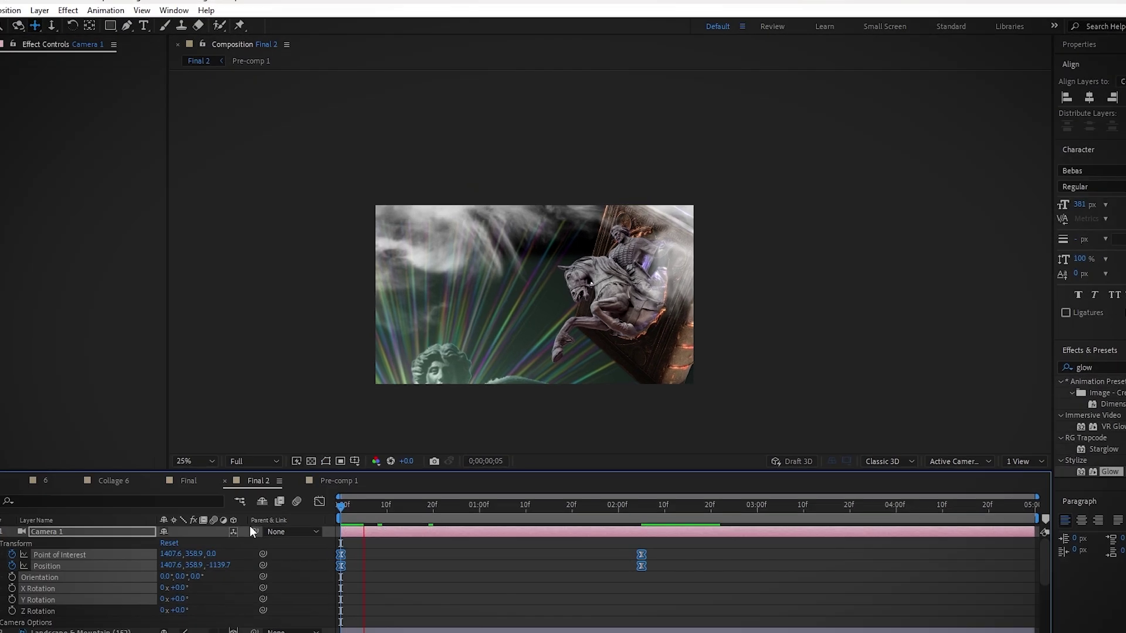
pyautogui.press('space')
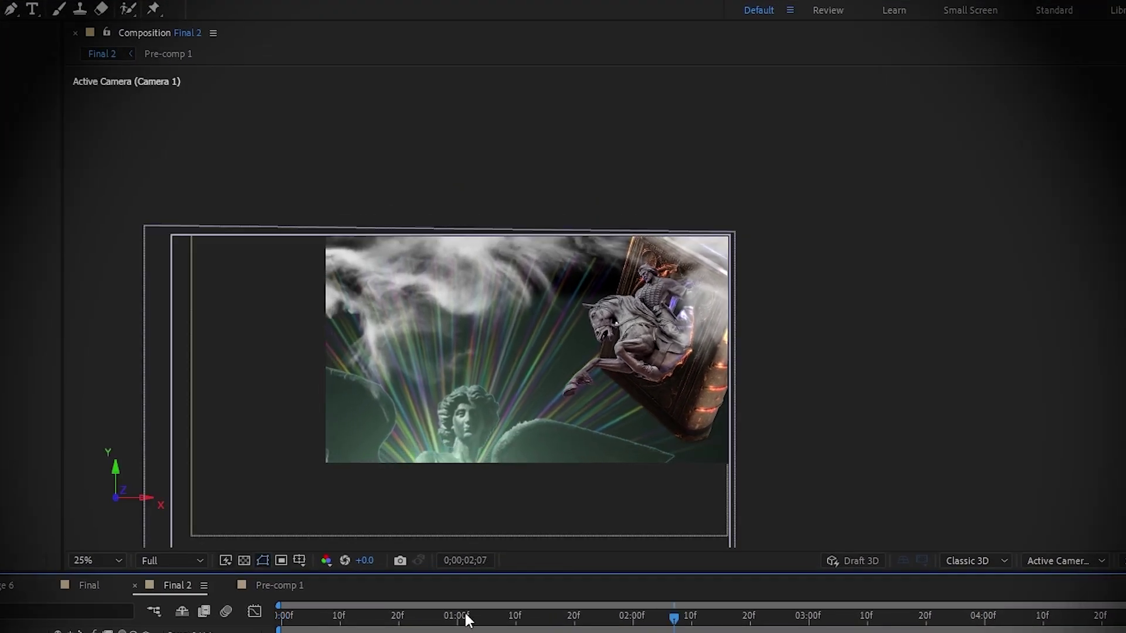
pyautogui.click(808, 615)
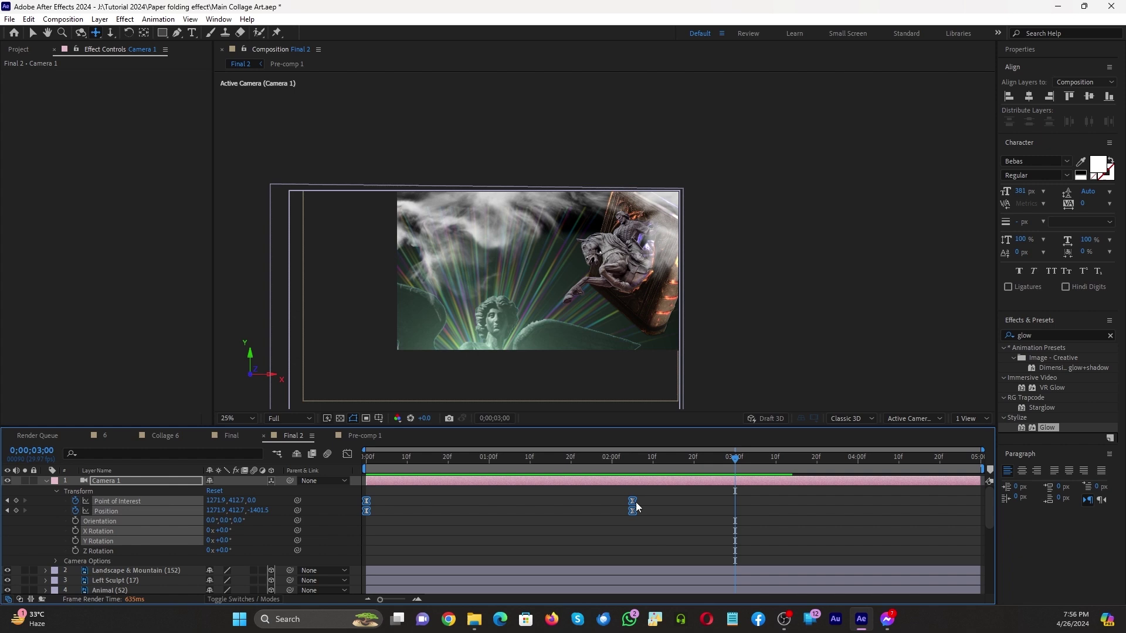
pyautogui.moveTo(637, 506); pyautogui.dragTo(738, 508)
pyautogui.moveTo(507, 498)
pyautogui.mouseDown()
pyautogui.moveTo(516, 507)
pyautogui.moveTo(458, 528)
pyautogui.moveTo(364, 510)
pyautogui.mouseUp()
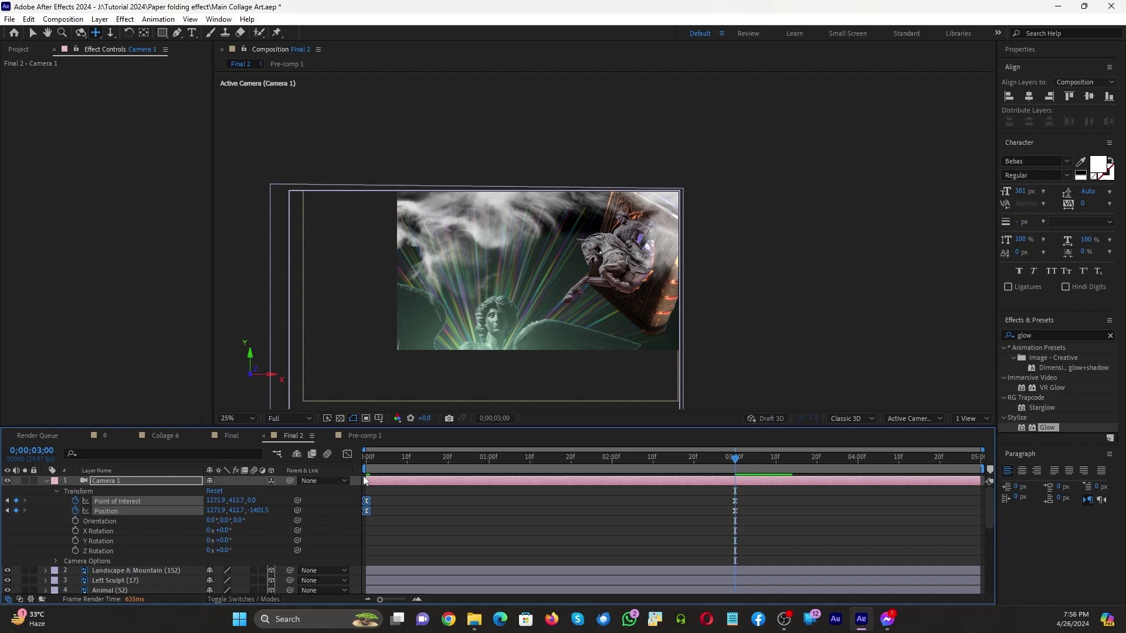
# Set Final 2's composition duration to 0;00;20;00 and select all its layers
pyautogui.hotkey('shift', 'pagedown')
pyautogui.hotkey('shift', 'pagedown')
pyautogui.hotkey('shift', 'pagedown')
pyautogui.hotkey('ctrl', 'k')
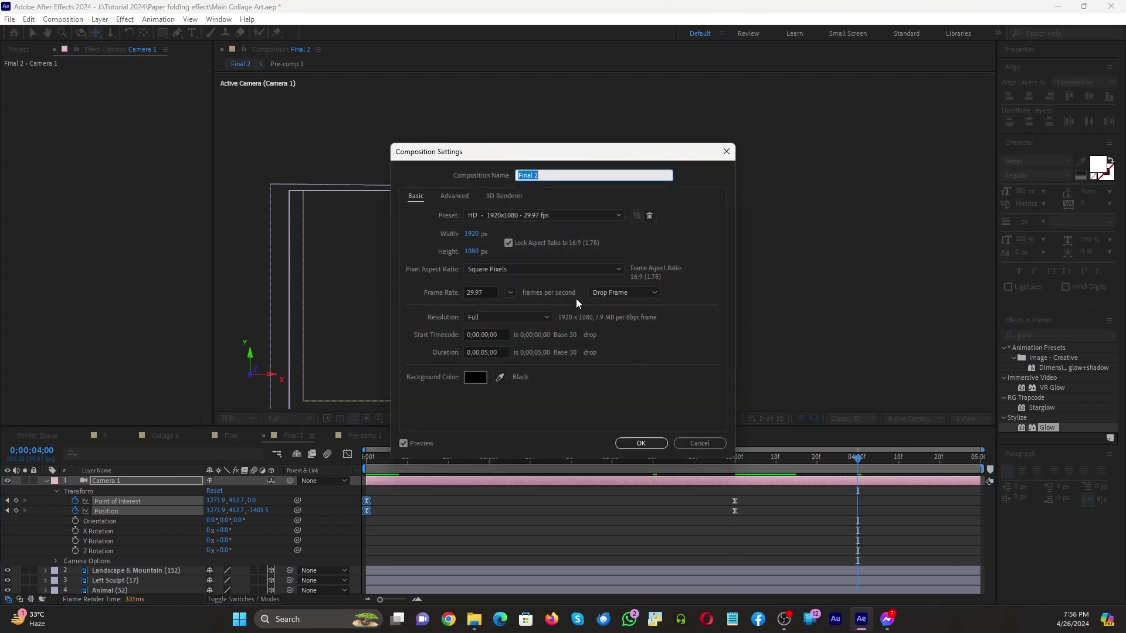
pyautogui.click(488, 351)
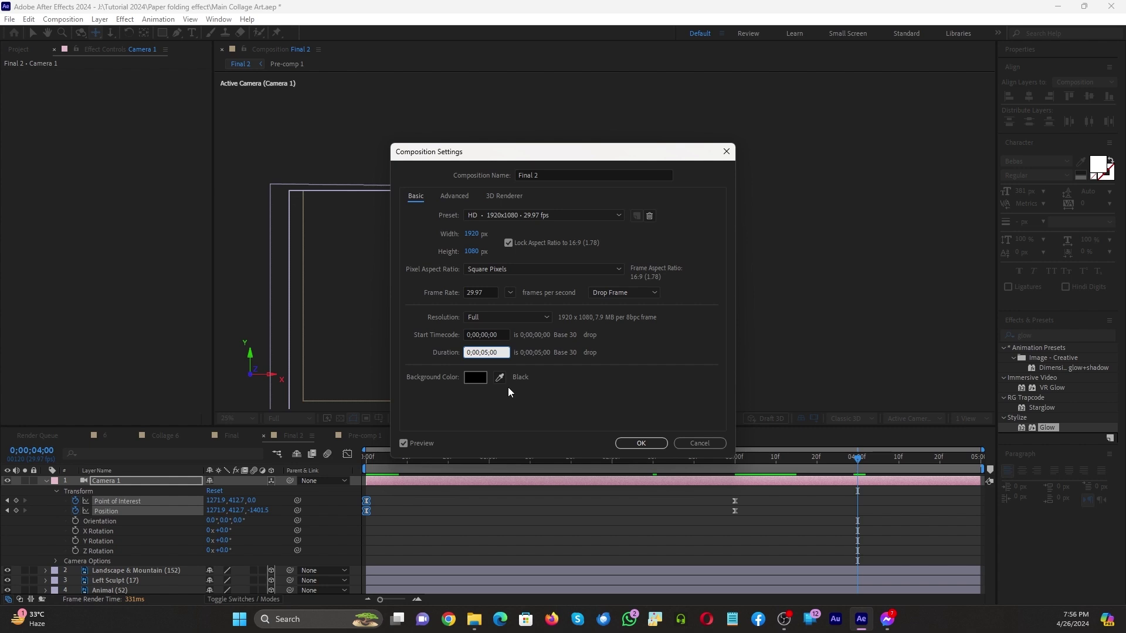
pyautogui.write('2')
pyautogui.click(639, 443)
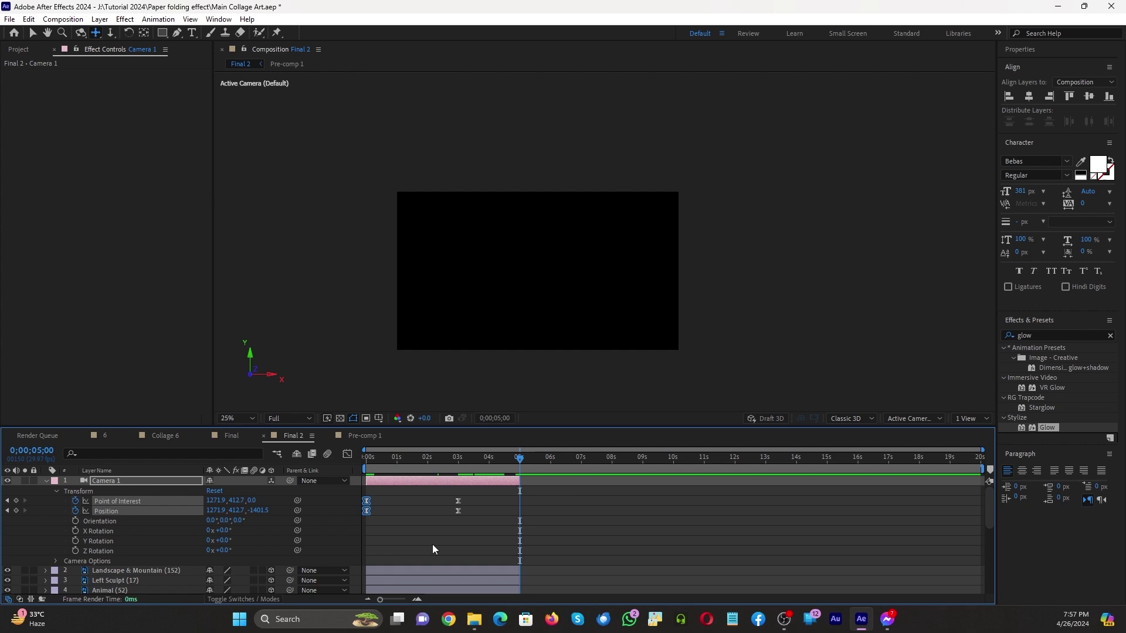
pyautogui.hotkey('ctrl', 'a')
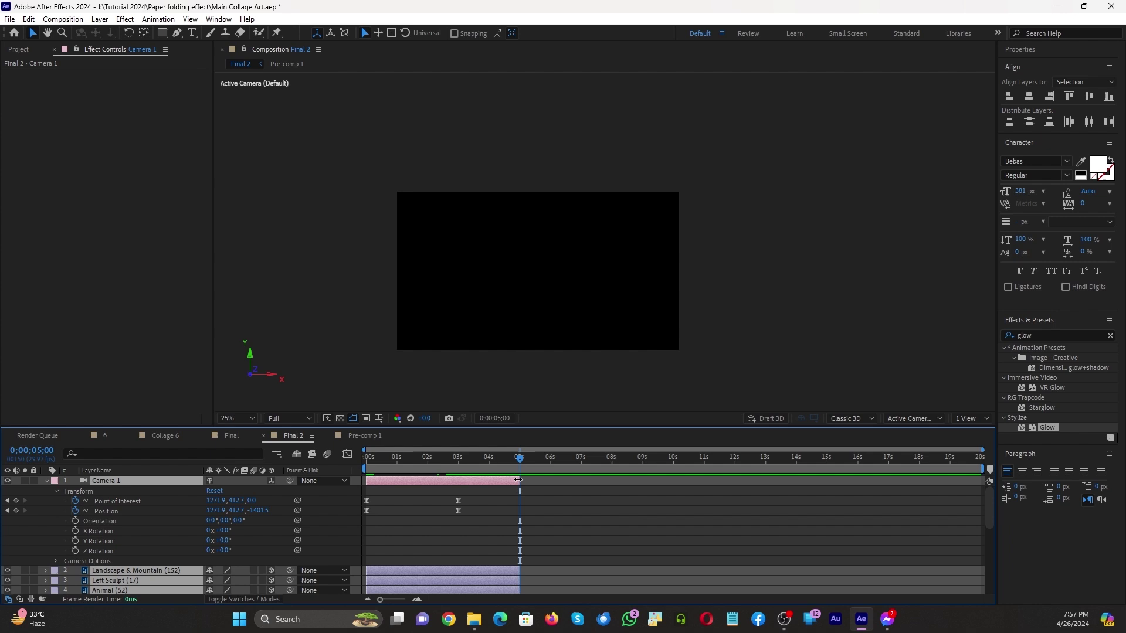
# Drag the selected layers' out points to the 20-second comp end and collapse their open properties
pyautogui.moveTo(518, 481); pyautogui.dragTo(1072, 503)
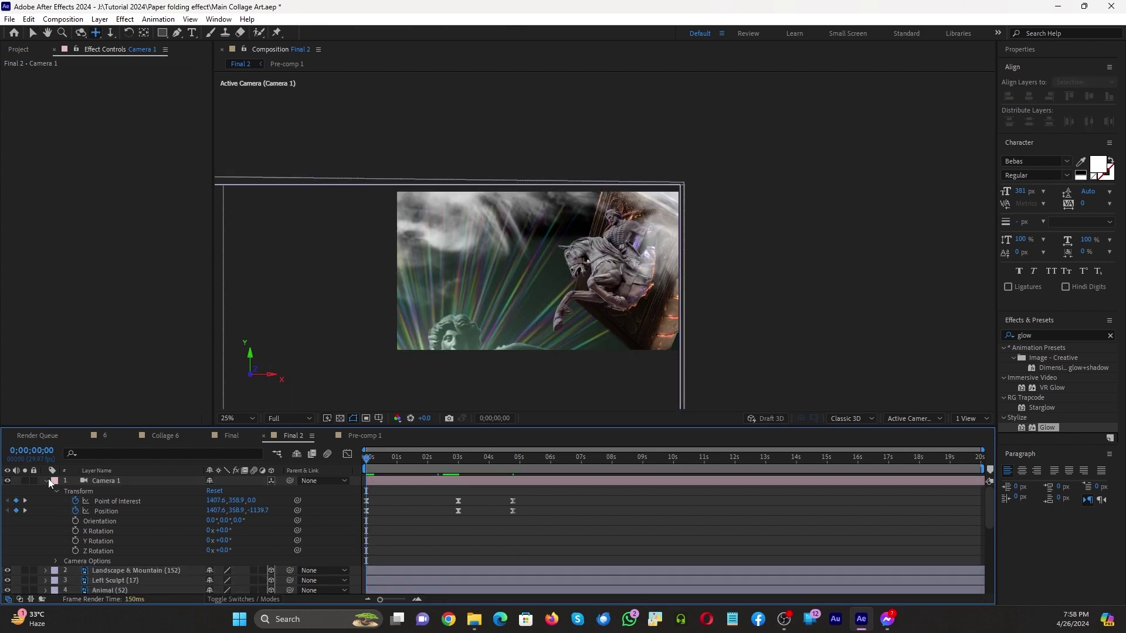
pyautogui.click(48, 479)
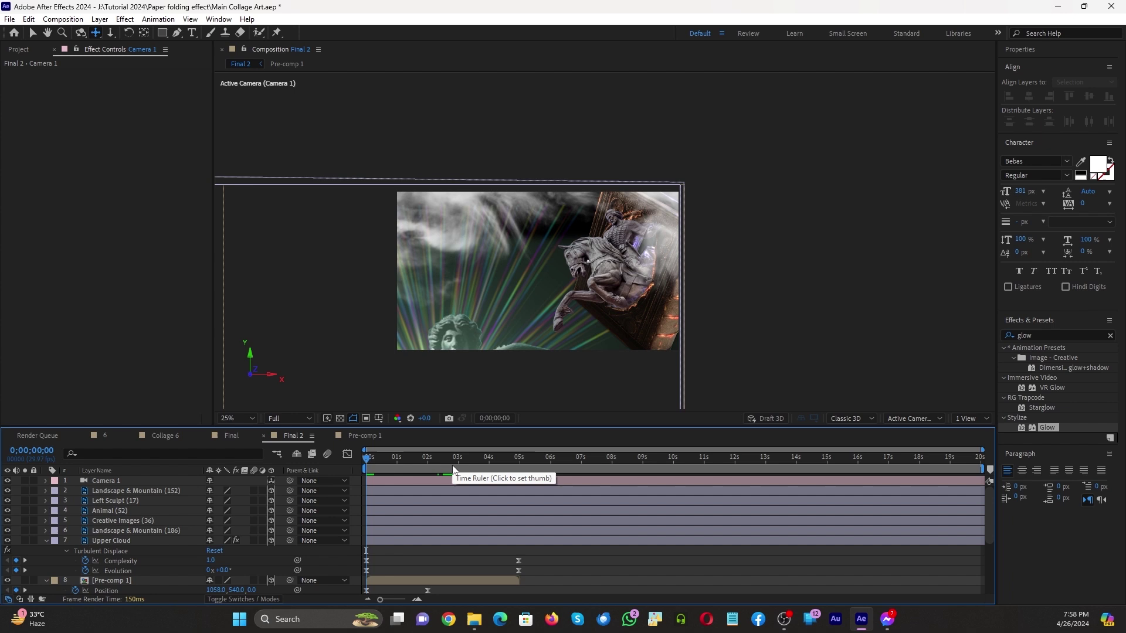
pyautogui.moveTo(453, 469); pyautogui.dragTo(519, 461)
pyautogui.click(112, 540)
pyautogui.press('u')
pyautogui.click(46, 550)
pyautogui.scroll(-3, 136, 552)
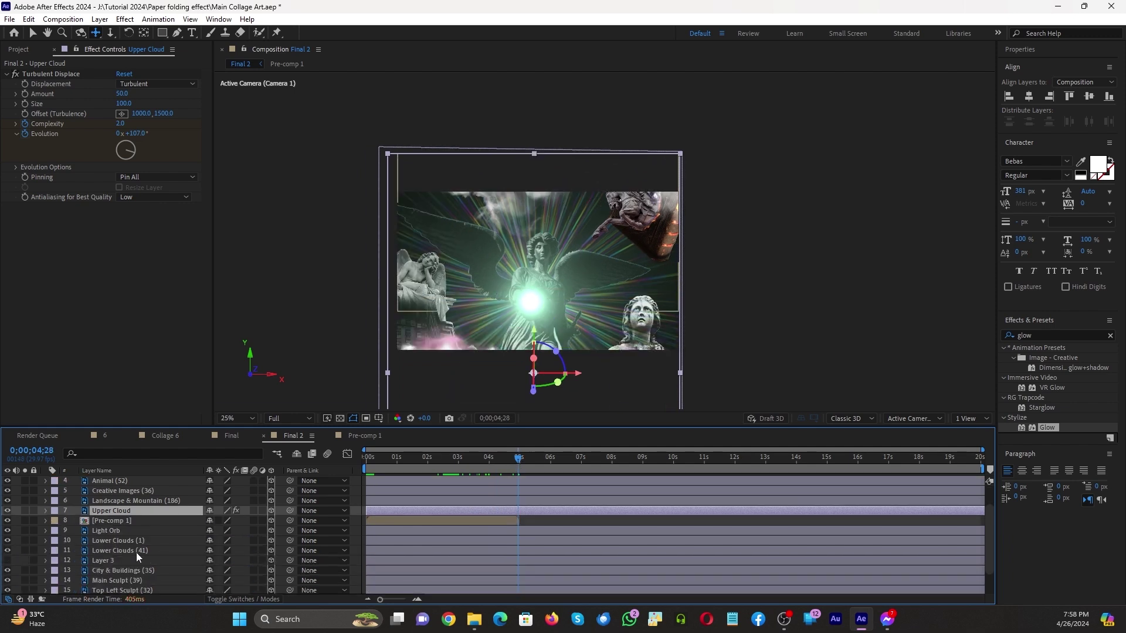
pyautogui.click(134, 580)
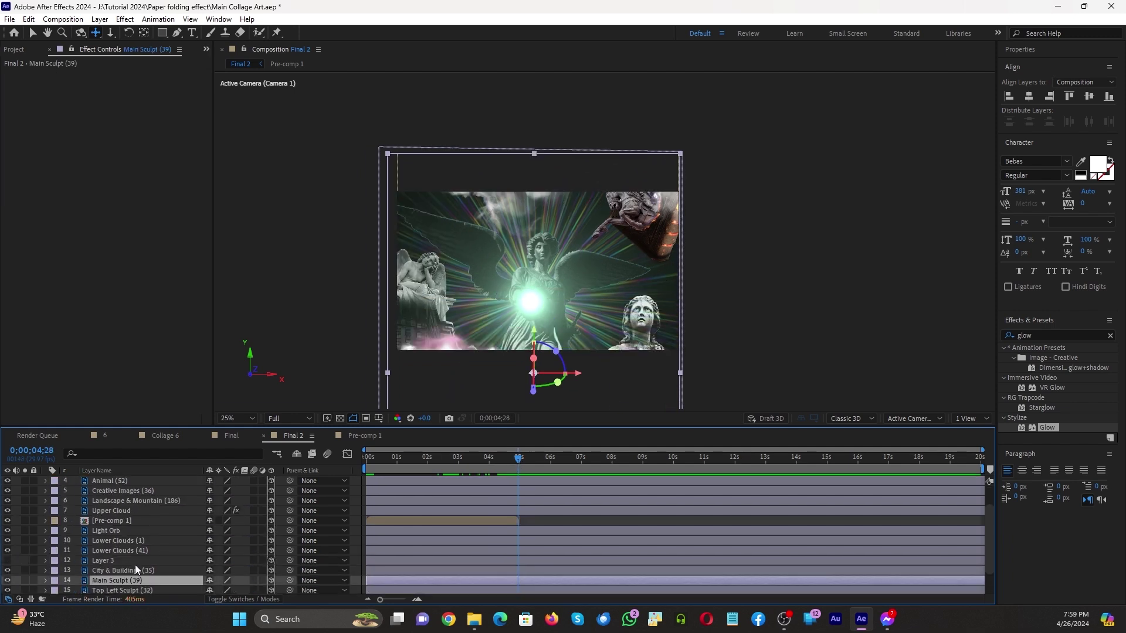
# Hide the Light Orb and BG Rays layers and preview the scene without them
pyautogui.click(108, 530)
pyautogui.click(8, 531)
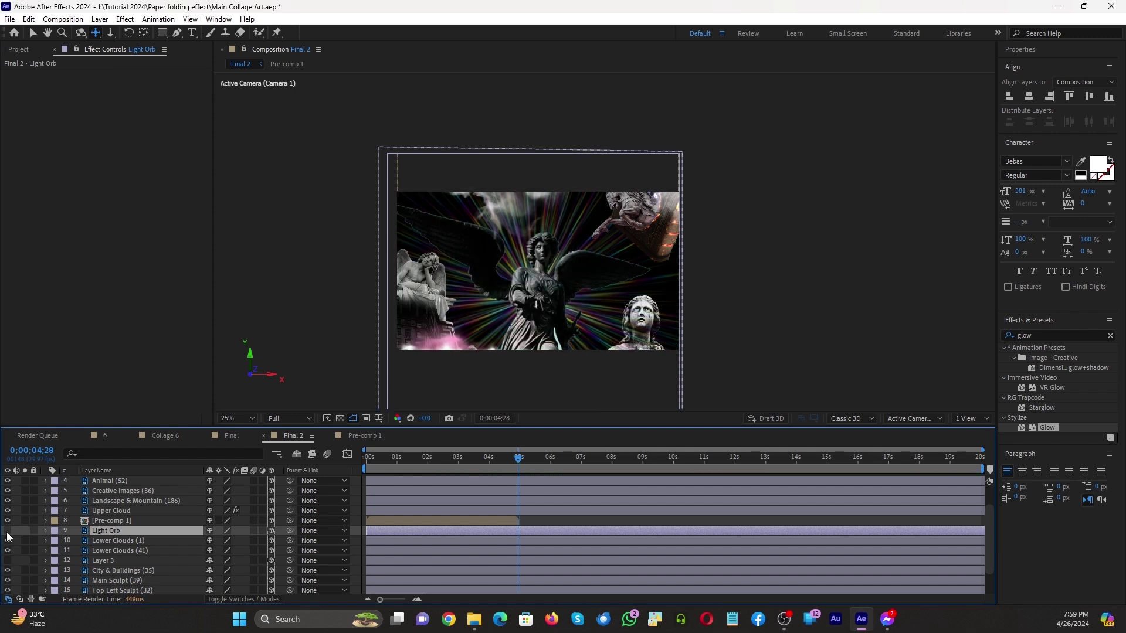
pyautogui.click(118, 541)
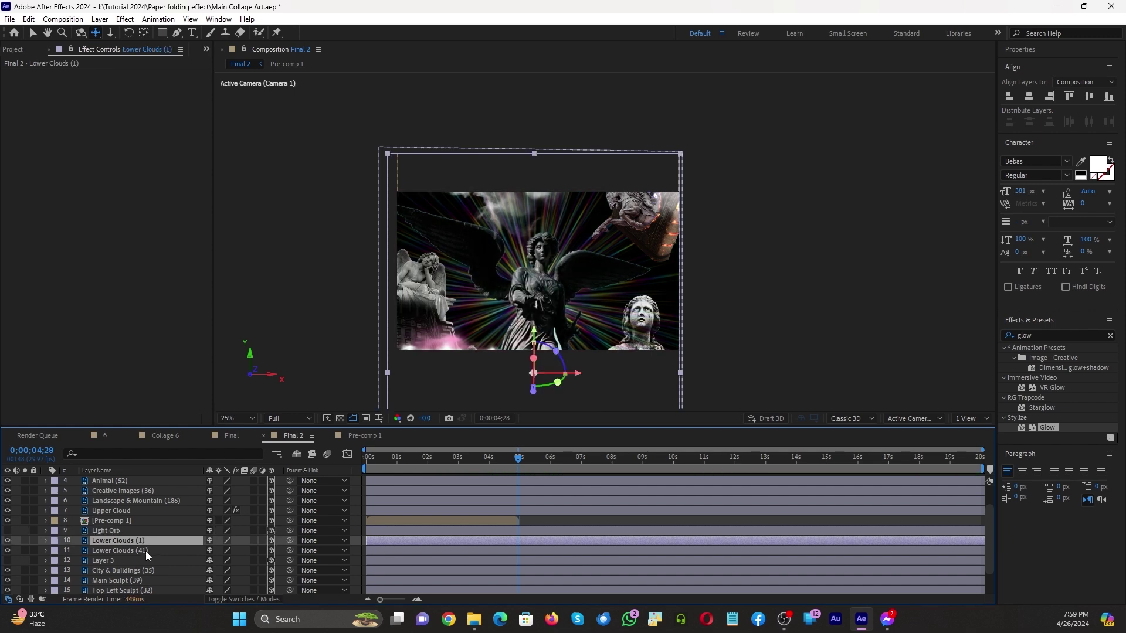
pyautogui.scroll(-3, 115, 551)
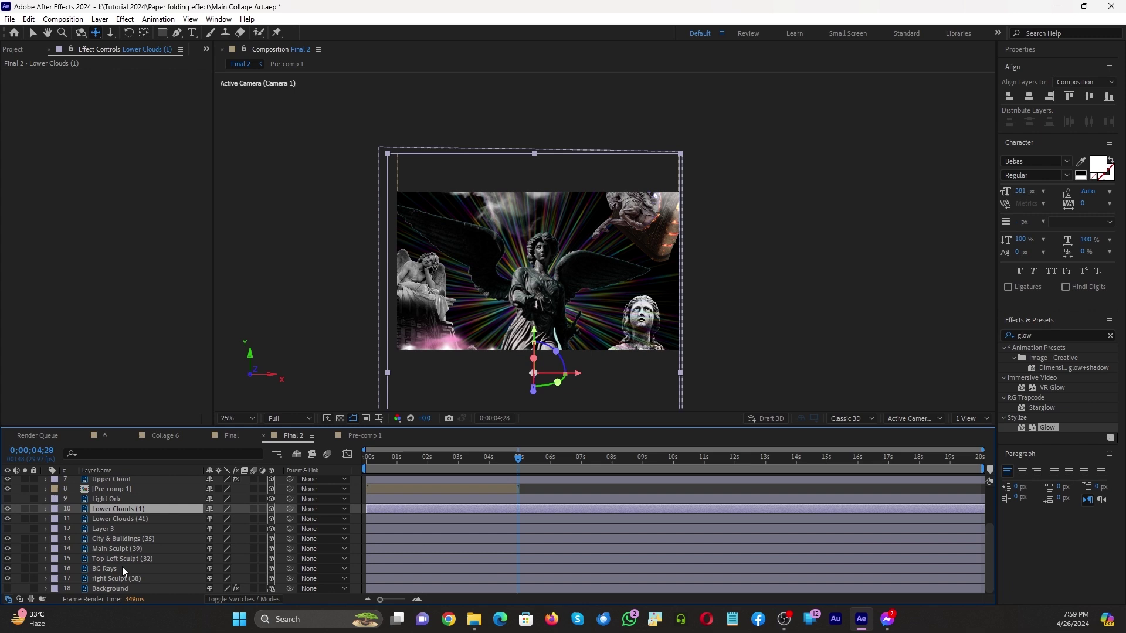
pyautogui.click(102, 568)
pyautogui.click(7, 572)
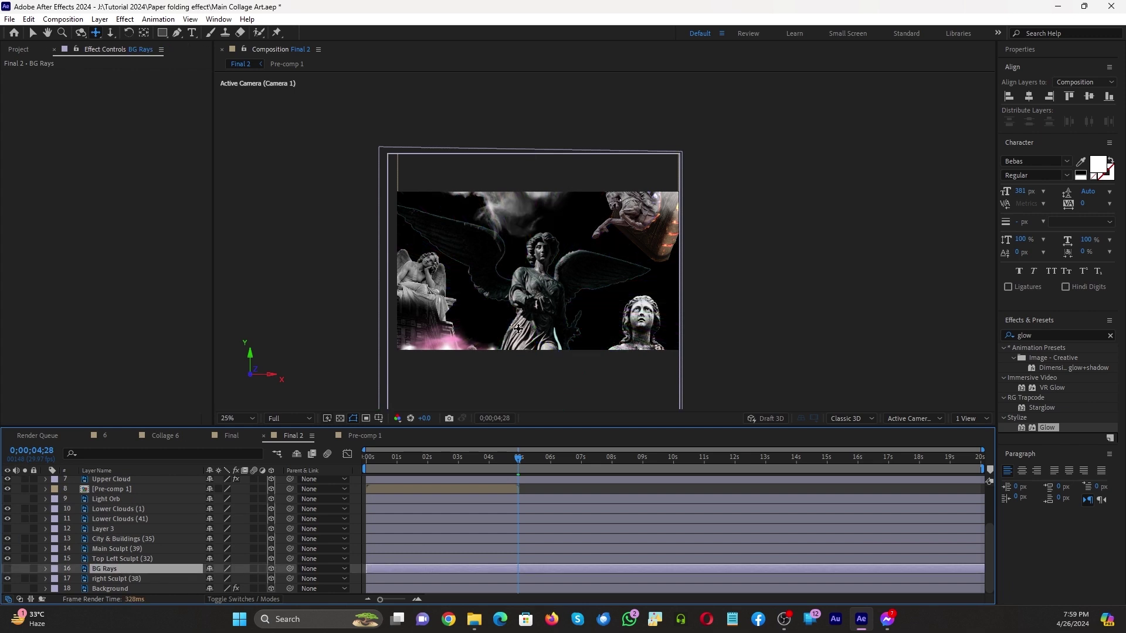
pyautogui.click(463, 454)
pyautogui.press('space')
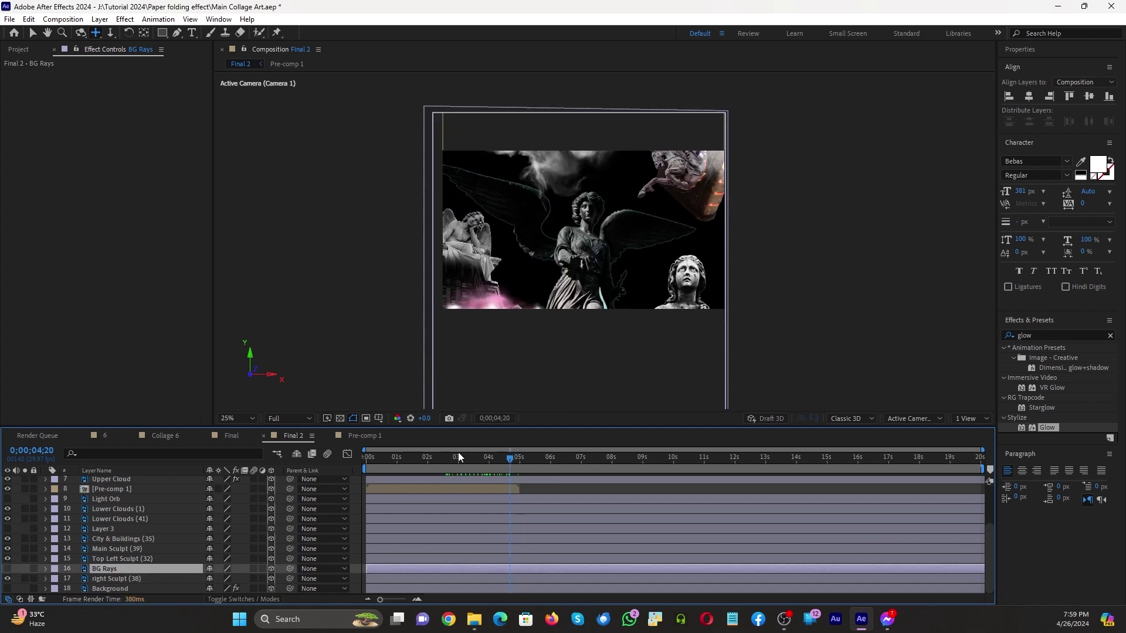
# Keyframe Main Sculpt's Position so the statue rises from below frame to 1000, 1500, 0 by about 4;20
pyautogui.click(114, 548)
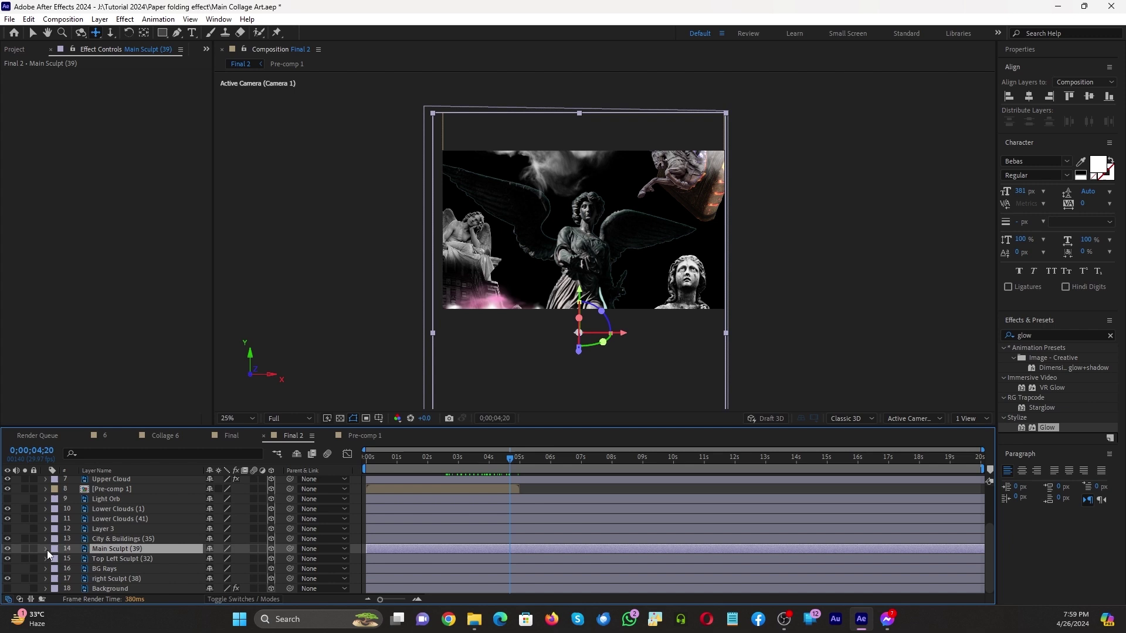
pyautogui.press('p')
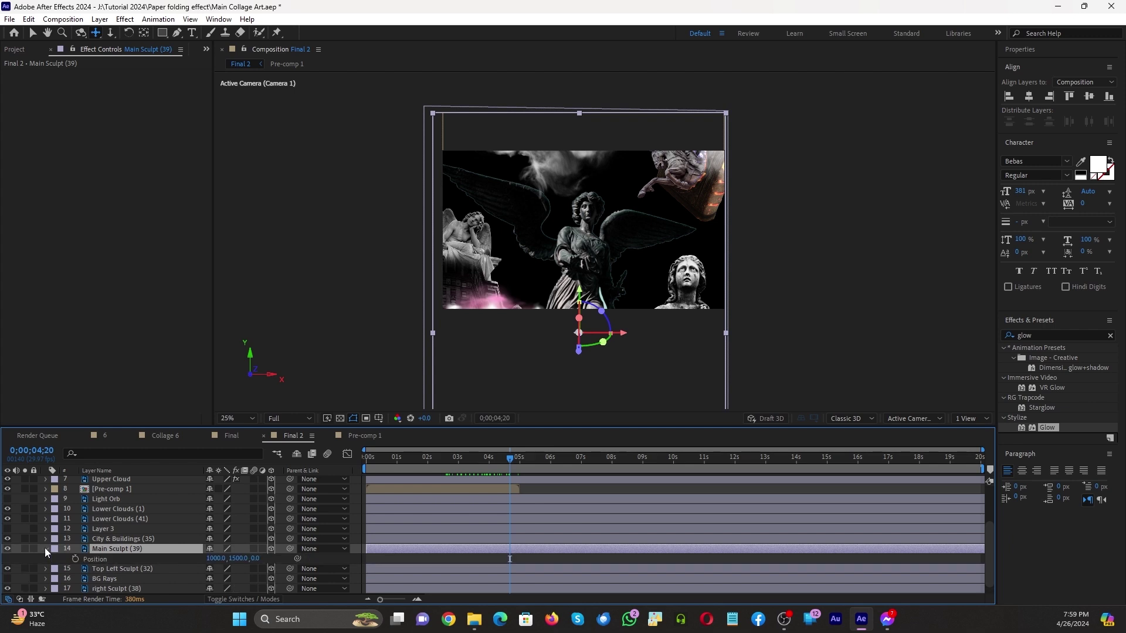
pyautogui.click(75, 559)
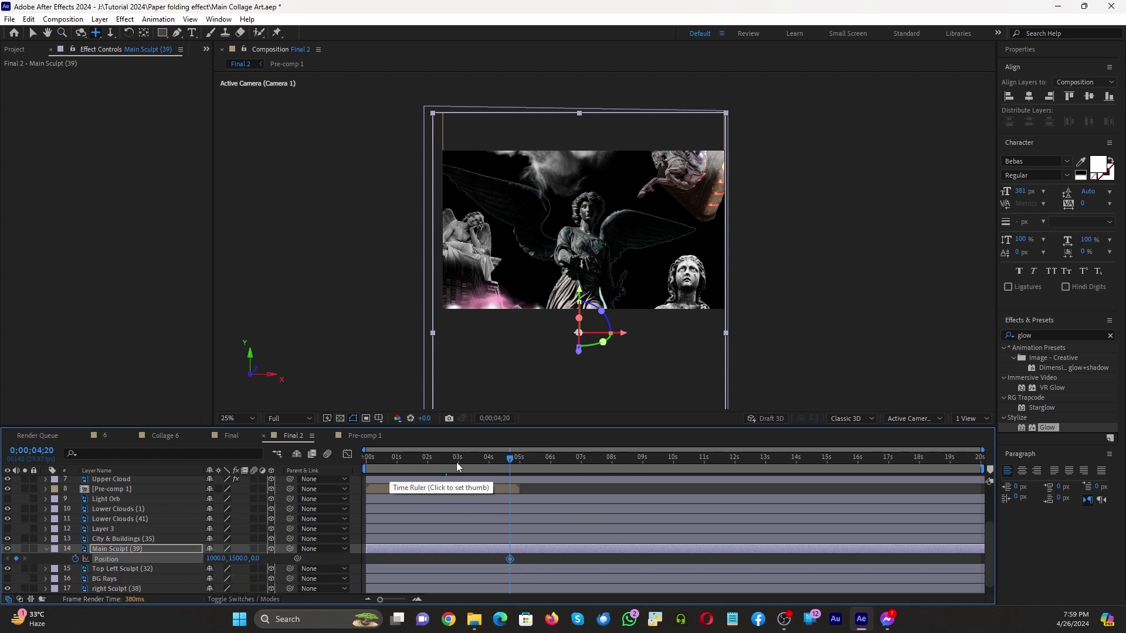
pyautogui.click(457, 467)
pyautogui.click(17, 559)
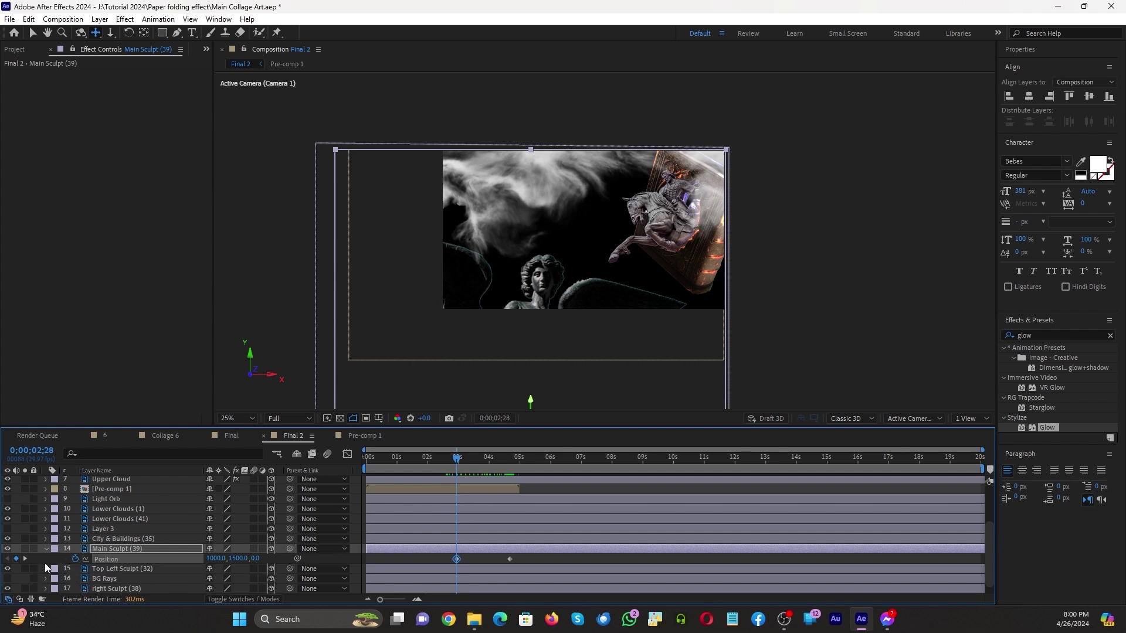
pyautogui.moveTo(458, 457)
pyautogui.mouseDown()
pyautogui.moveTo(485, 458)
pyautogui.moveTo(457, 467)
pyautogui.mouseUp()
pyautogui.moveTo(245, 561); pyautogui.dragTo(487, 491)
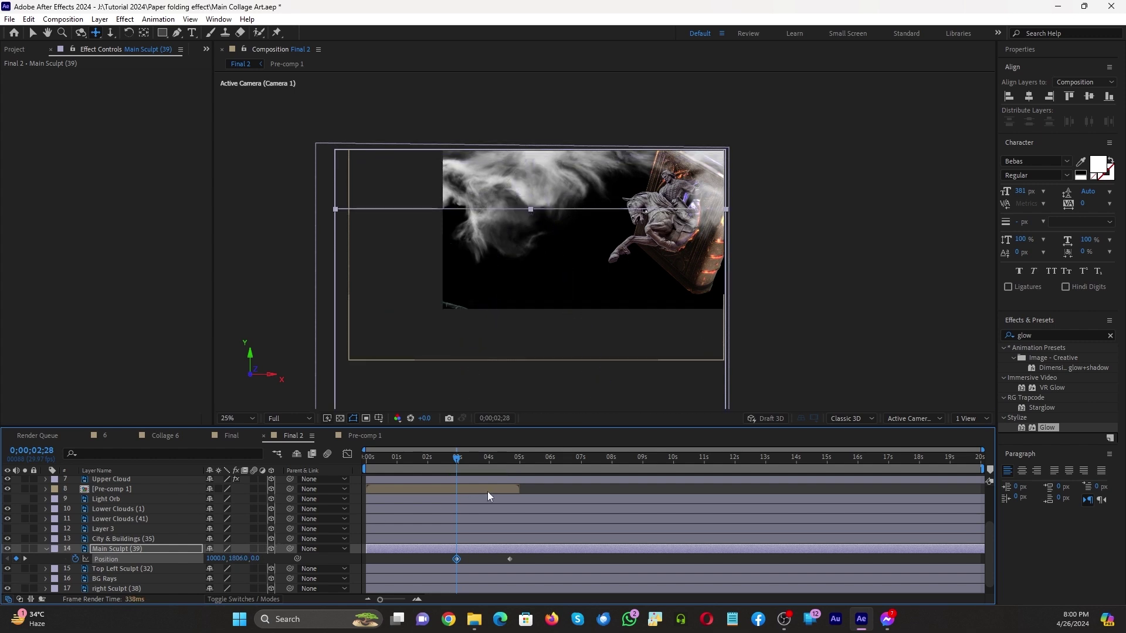
pyautogui.moveTo(241, 558)
pyautogui.mouseDown()
pyautogui.moveTo(384, 540)
pyautogui.moveTo(508, 477)
pyautogui.moveTo(490, 454)
pyautogui.moveTo(505, 453)
pyautogui.moveTo(446, 458)
pyautogui.mouseUp()
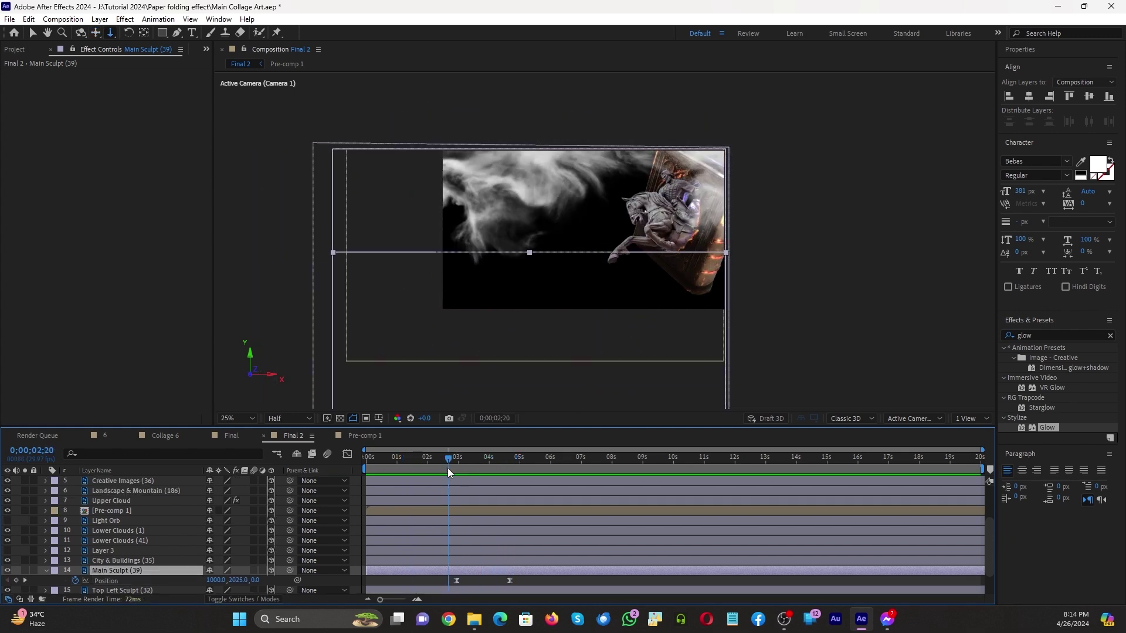
pyautogui.moveTo(448, 468); pyautogui.dragTo(509, 471)
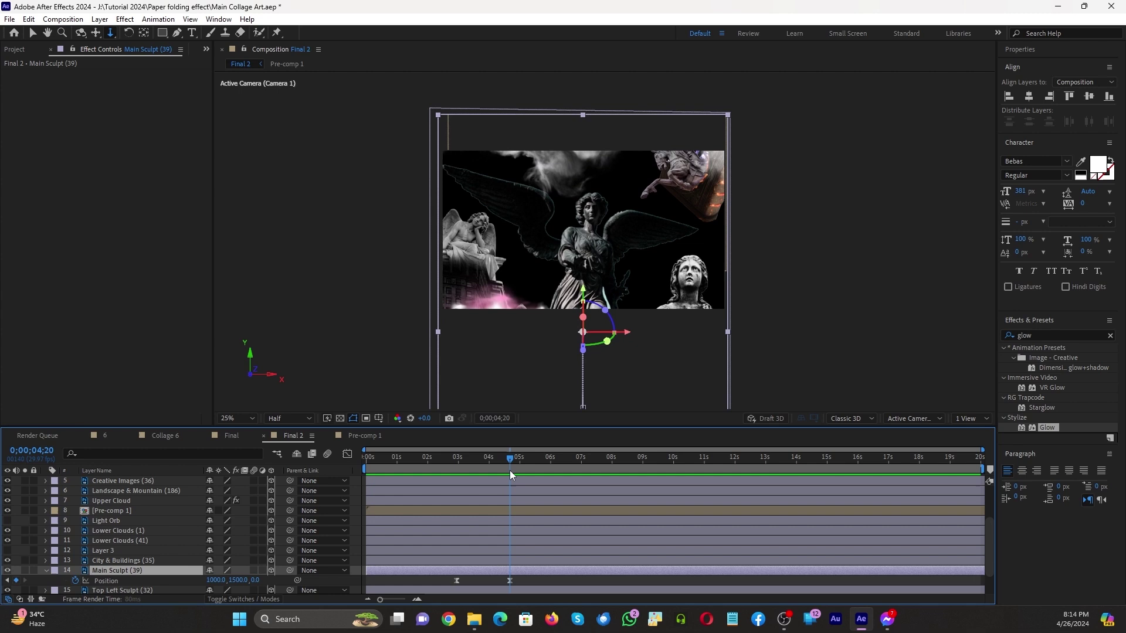
# Give the Horseman's Z Rotation a wiggle(1,2) expression and scrub to preview the sway
pyautogui.hotkey('shift', 'pagedown')
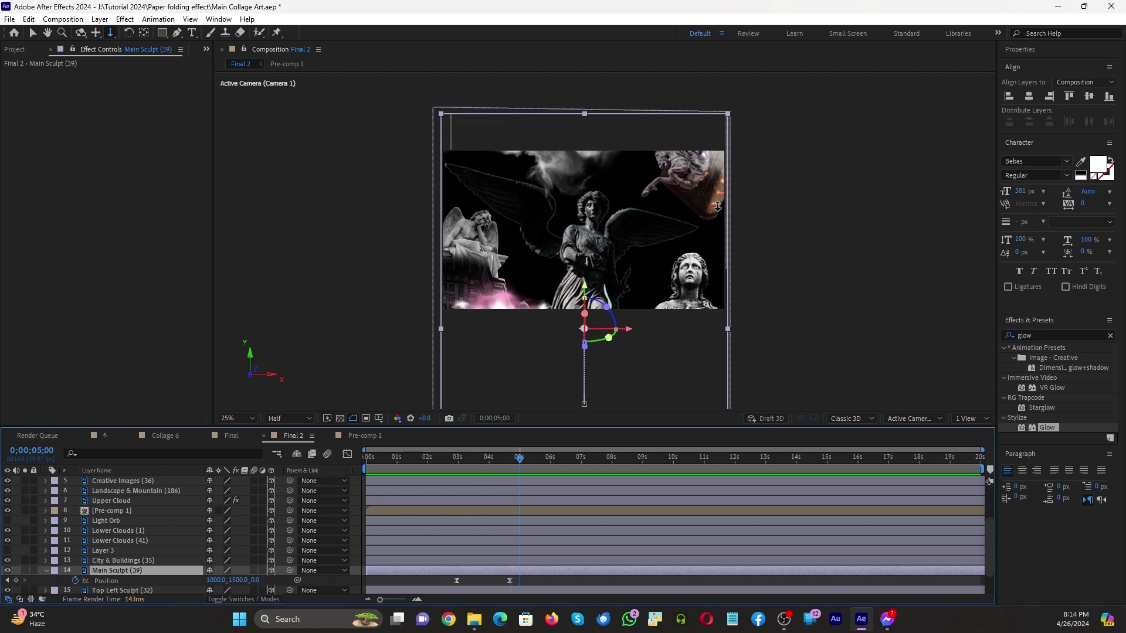
pyautogui.press('v')
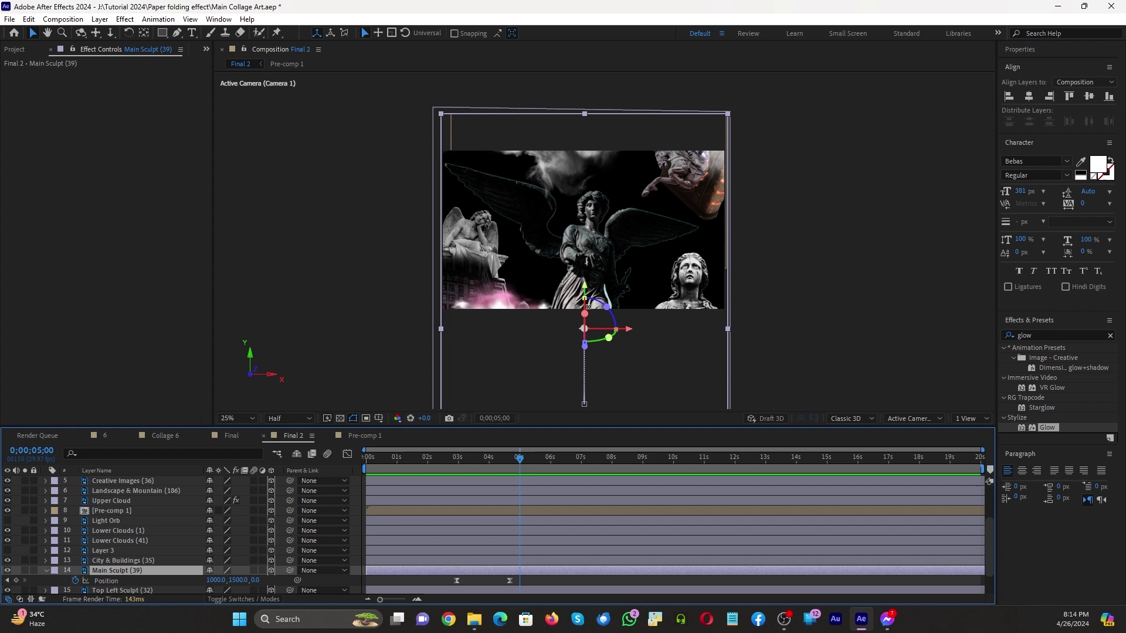
pyautogui.click(131, 511)
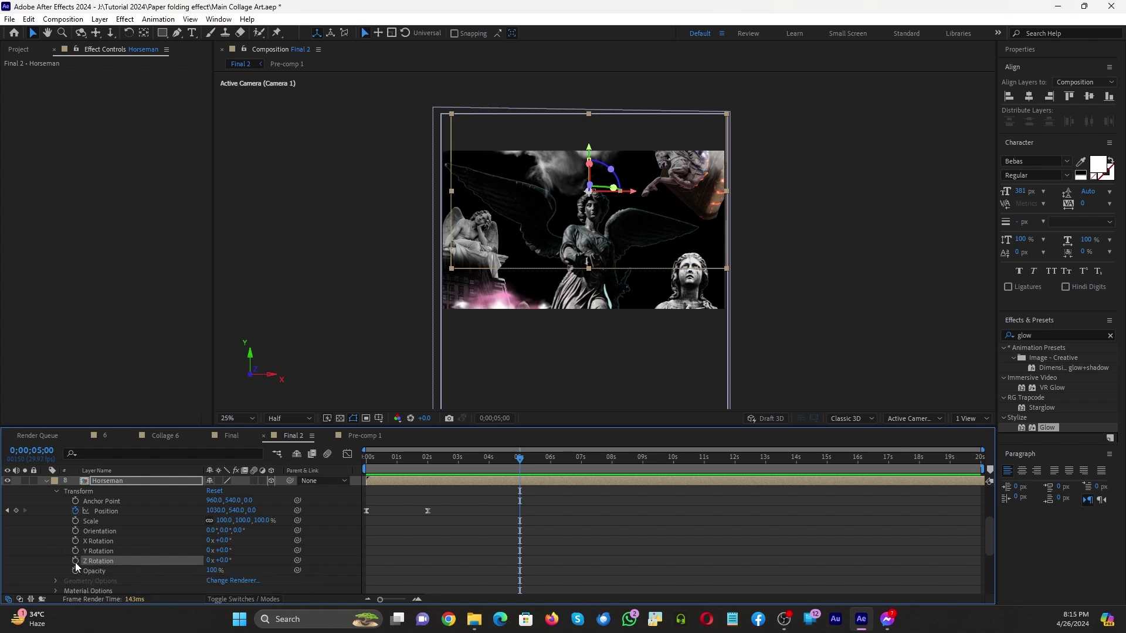
pyautogui.keyDown('alt'); pyautogui.click(75, 562); pyautogui.keyUp('alt')
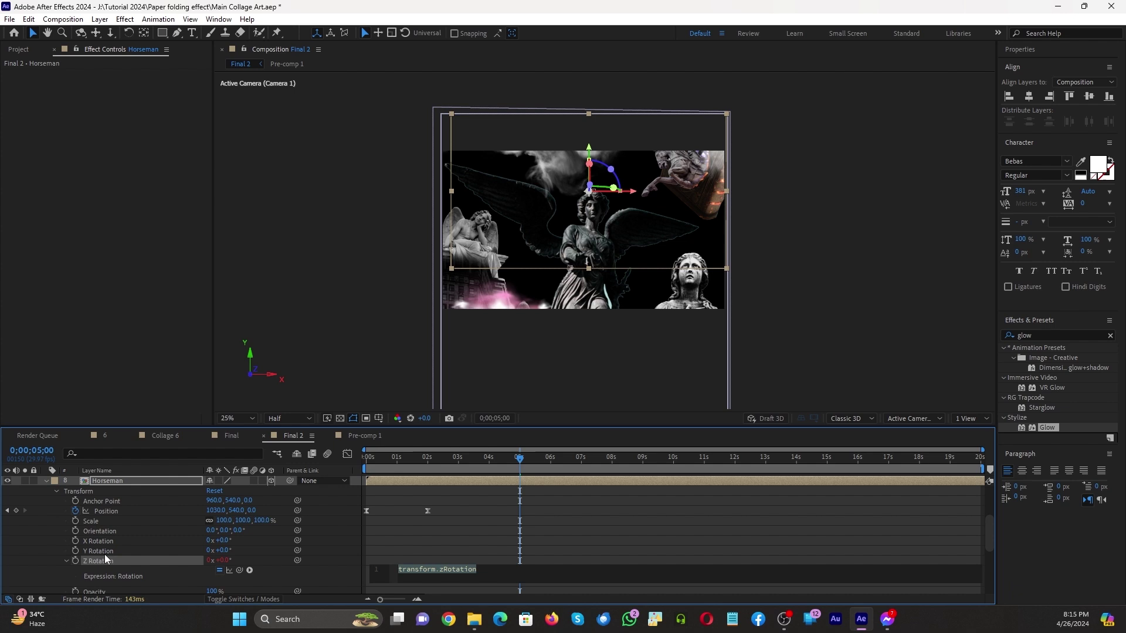
pyautogui.write('wi')
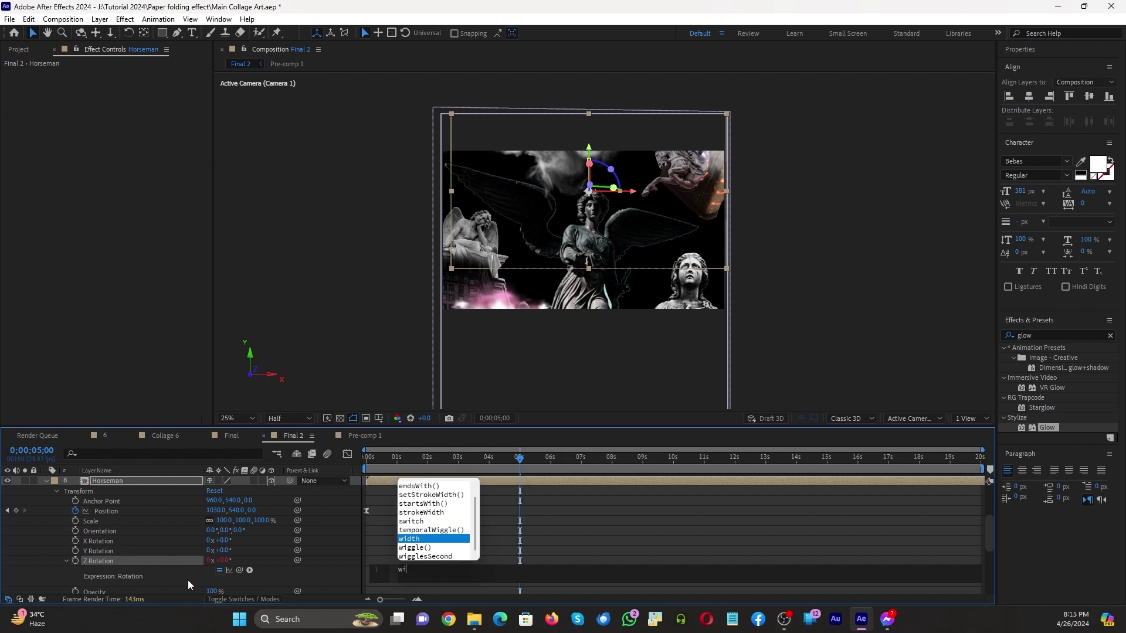
pyautogui.press('Down')
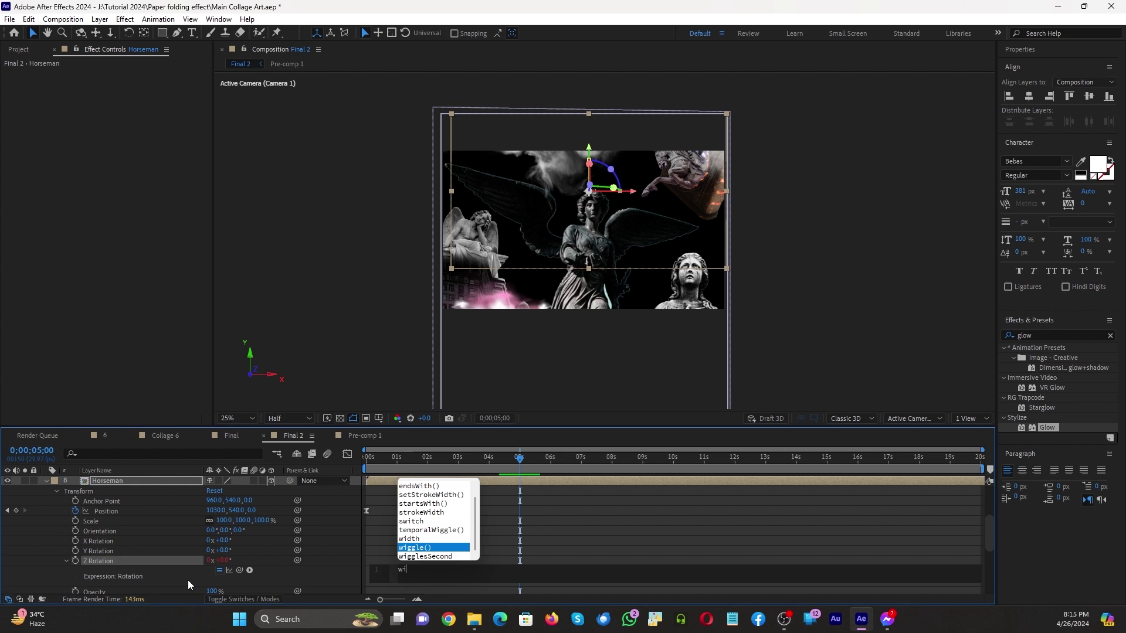
pyautogui.press('Return')
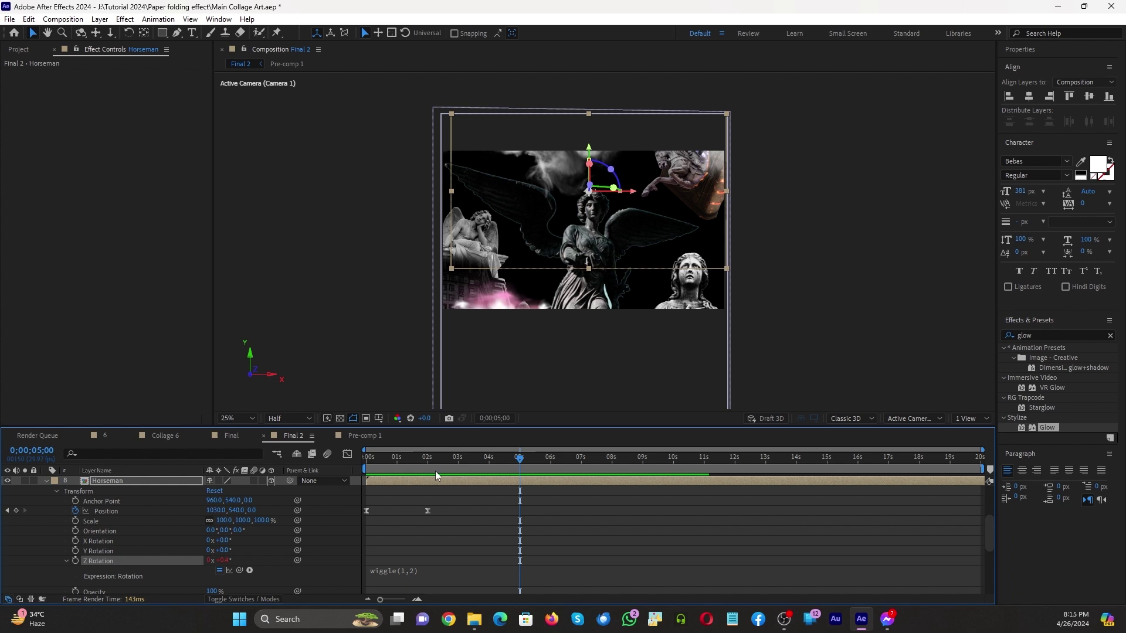
pyautogui.moveTo(435, 471); pyautogui.dragTo(560, 464)
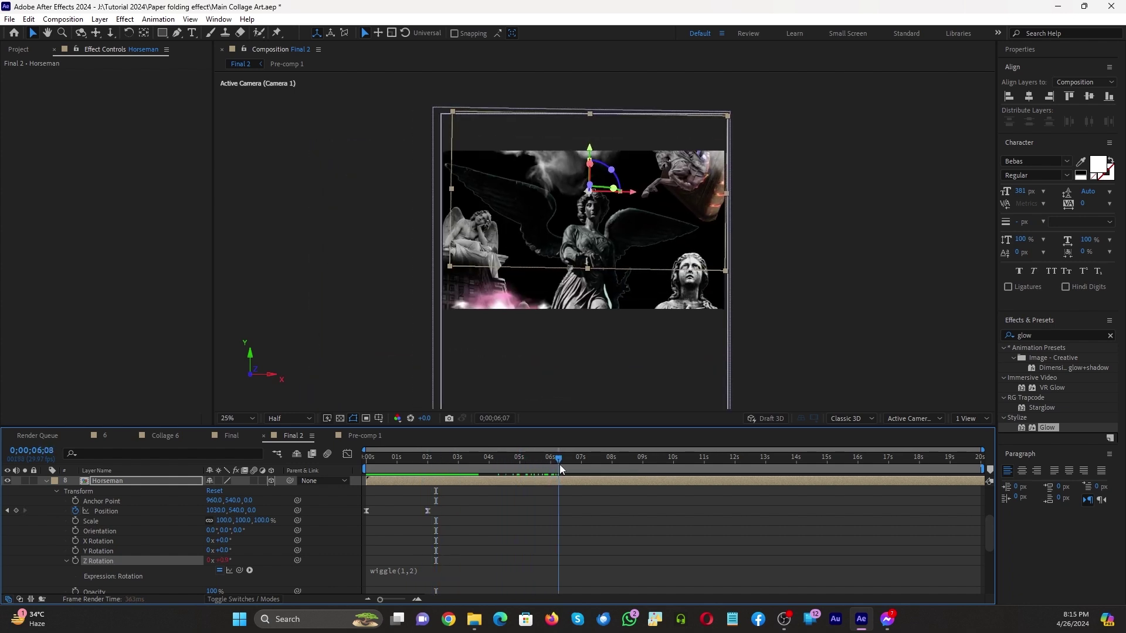
# At 0;00;04;21, select Main Sculpt and choose the Puppet Position Pin tool
pyautogui.click(47, 479)
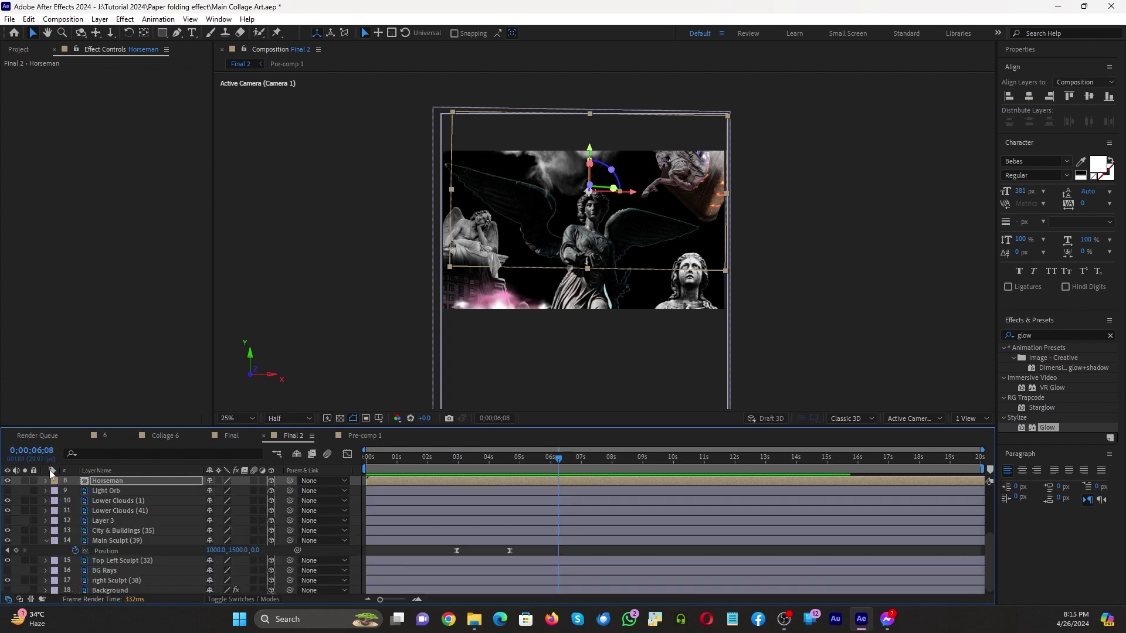
pyautogui.click(511, 498)
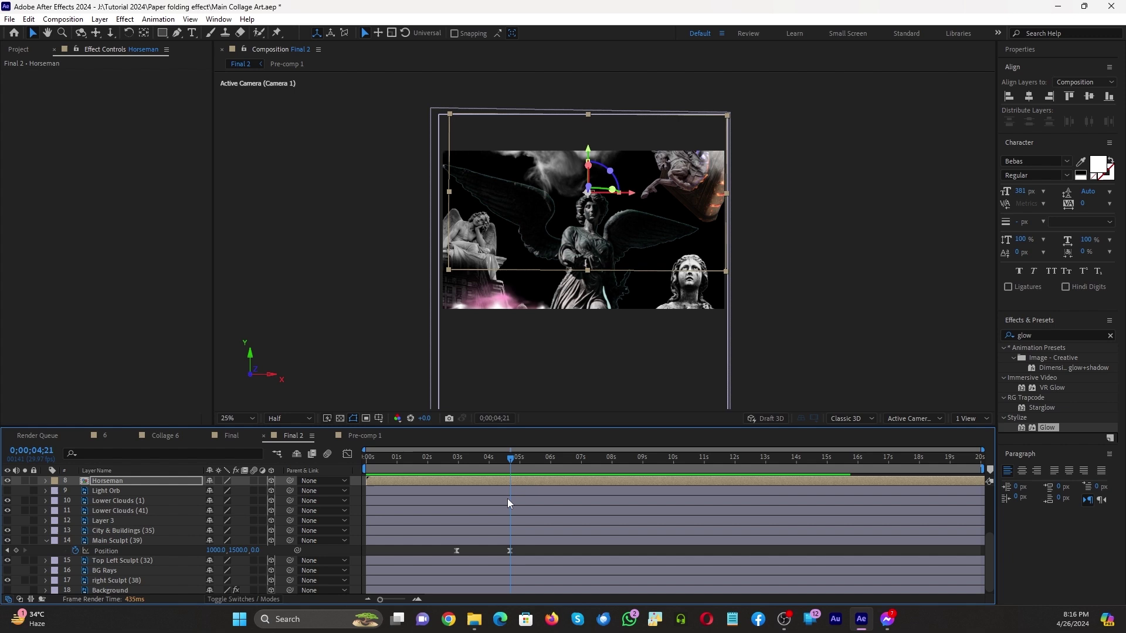
pyautogui.click(145, 540)
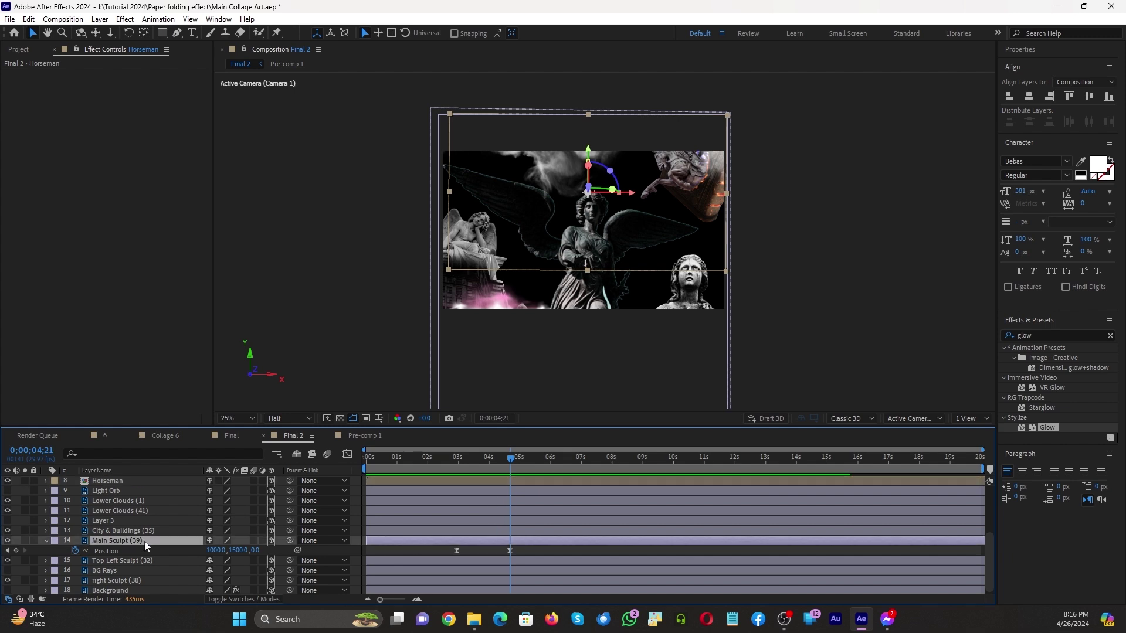
pyautogui.click(276, 34)
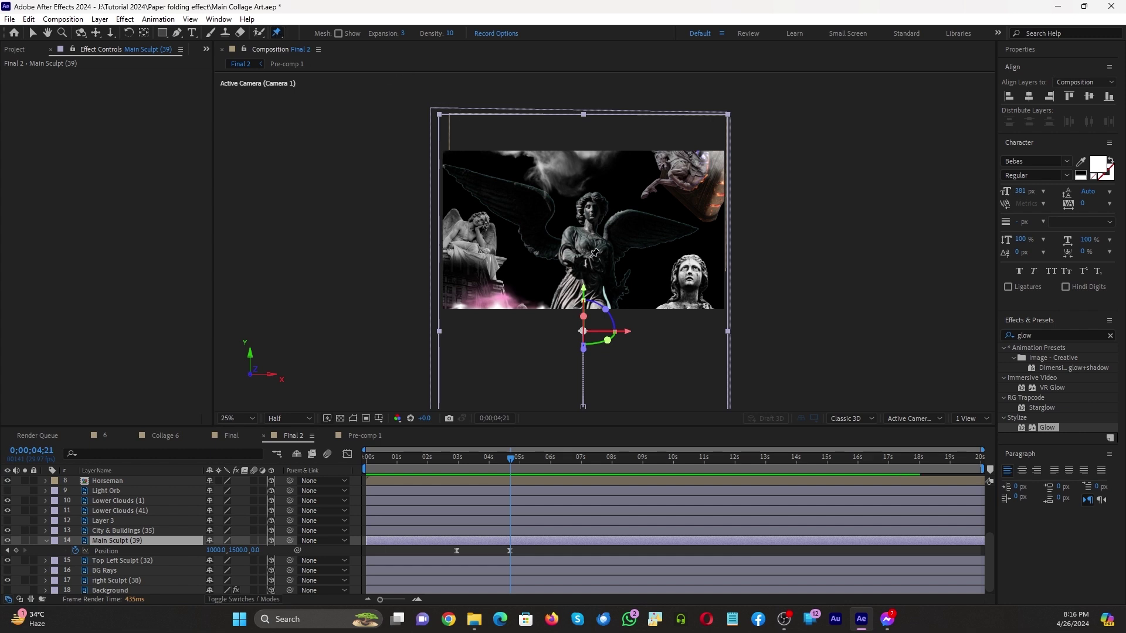
# Place four puppet pins on the statue, one at each wing tip and two on the torso
pyautogui.click(447, 167)
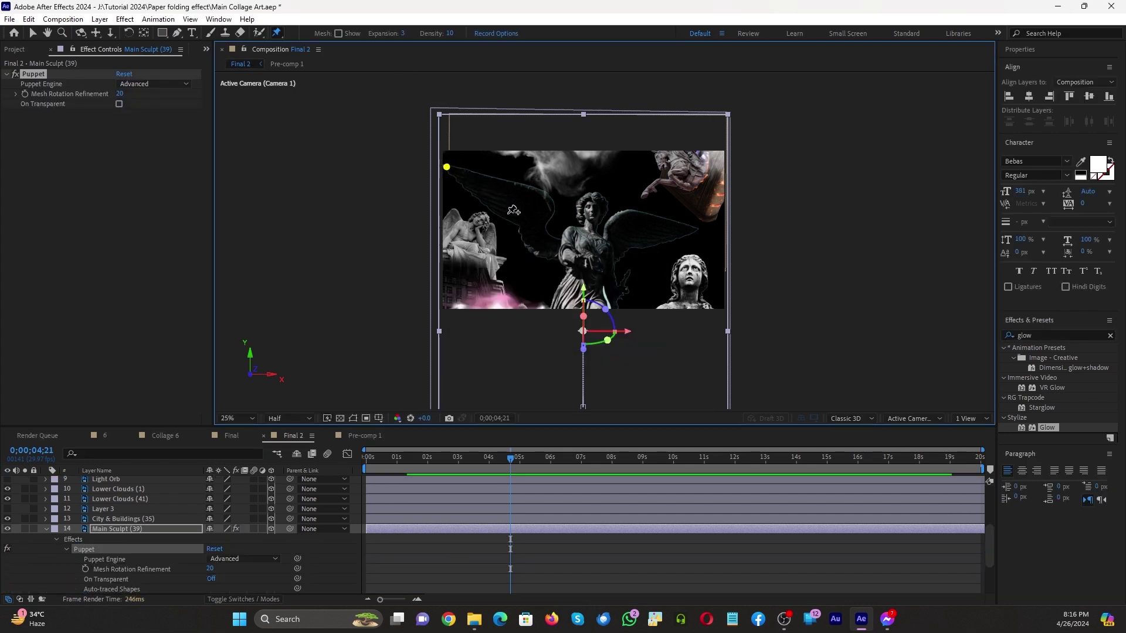
pyautogui.click(565, 250)
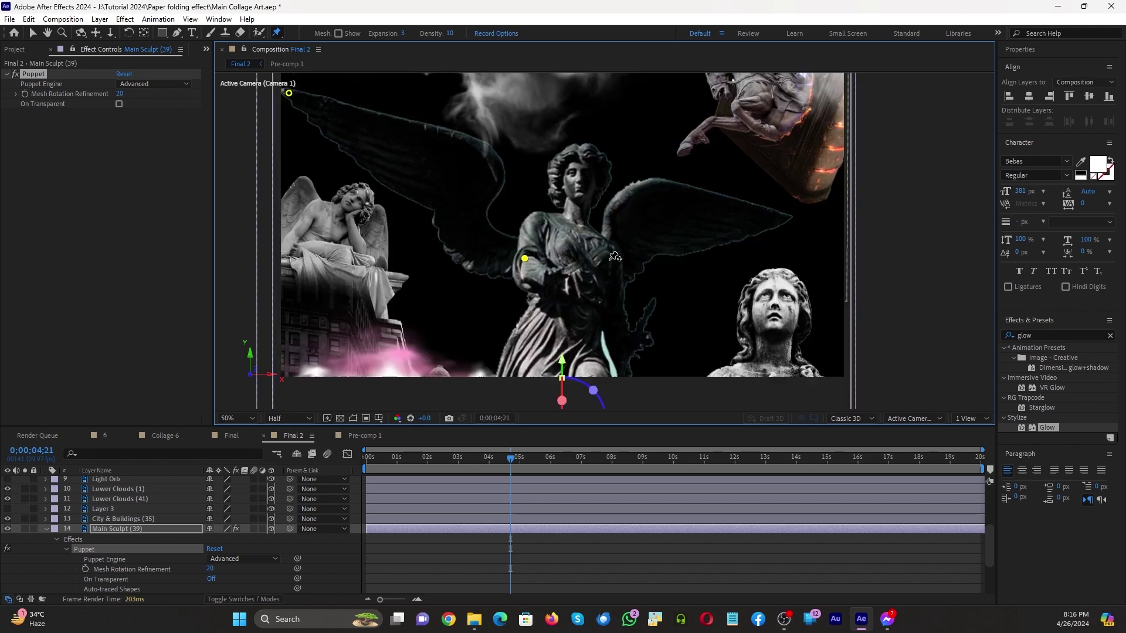
pyautogui.scroll(2, 615, 254)
pyautogui.scroll(2, 616, 265)
pyautogui.click(635, 286)
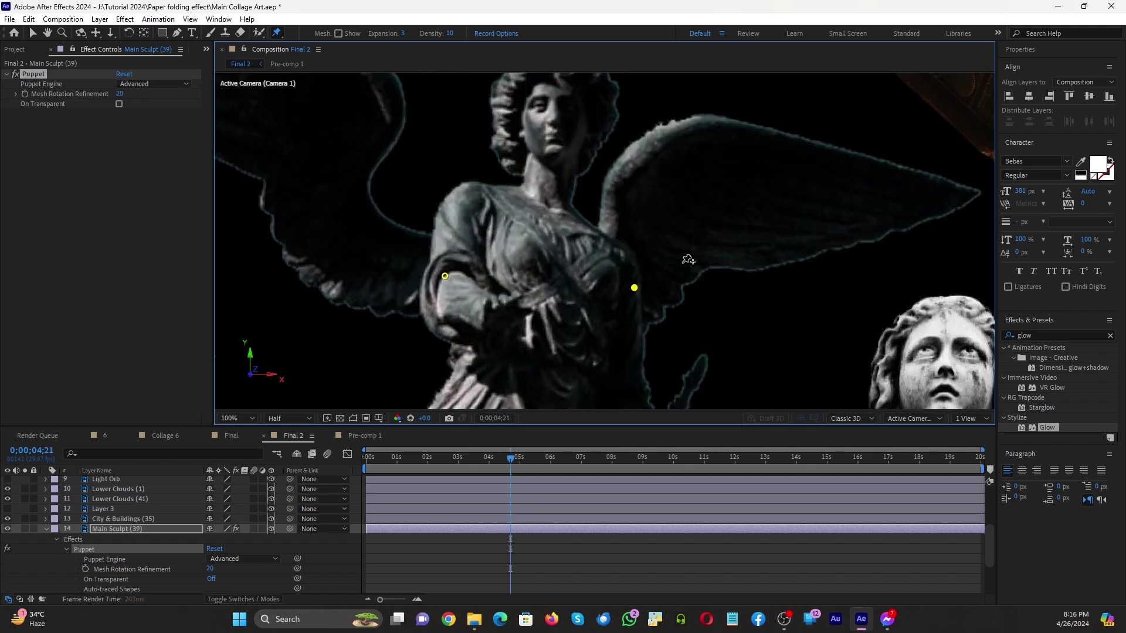
pyautogui.click(972, 192)
pyautogui.press('u')
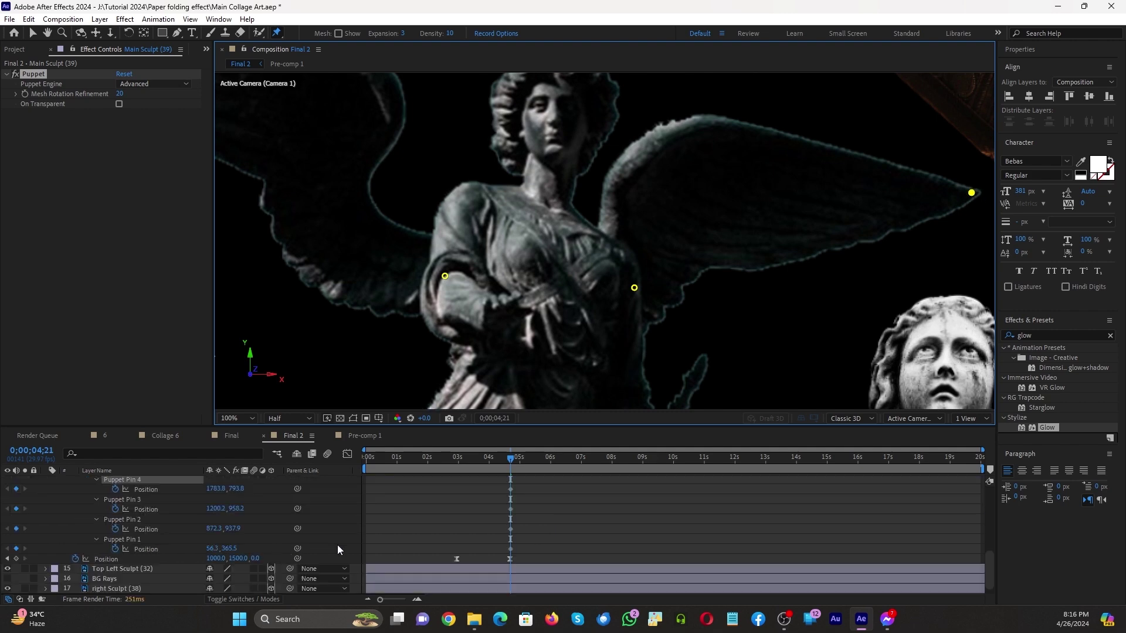
pyautogui.click(146, 548)
# Lower the left and right wing-tip pins at the 7-second mark
pyautogui.click(573, 467)
pyautogui.press(',')
pyautogui.press('pagedown')
pyautogui.press('pagedown')
pyautogui.press('pagedown')
pyautogui.press('pagedown')
pyautogui.press('pagedown')
pyautogui.press('pagedown')
pyautogui.press('pagedown')
pyautogui.press('pagedown')
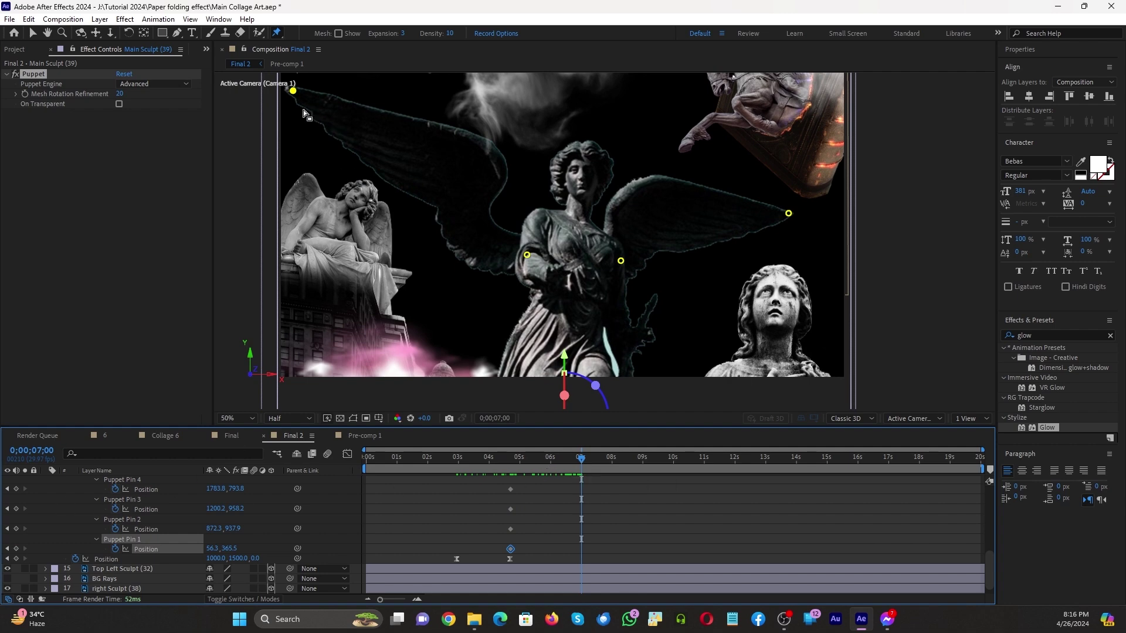
pyautogui.press('v')
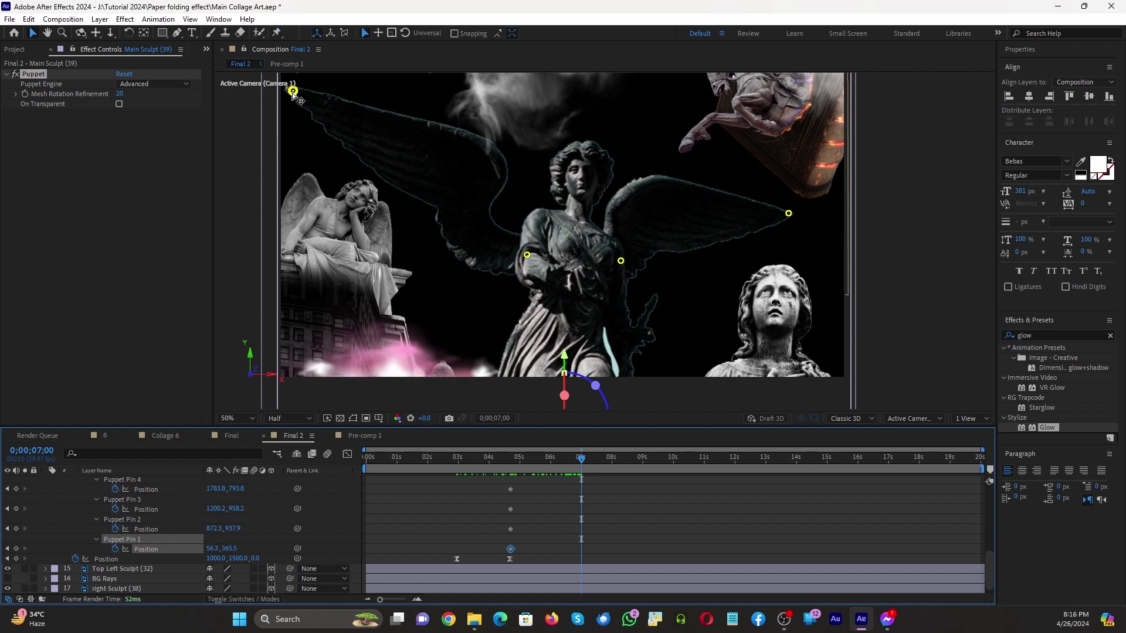
pyautogui.moveTo(294, 94); pyautogui.dragTo(294, 144)
pyautogui.moveTo(789, 213); pyautogui.dragTo(791, 262)
# Easy Ease the wing-tip keyframes, move the wing-down keys earlier to about 3 seconds, and preview
pyautogui.press('F9')
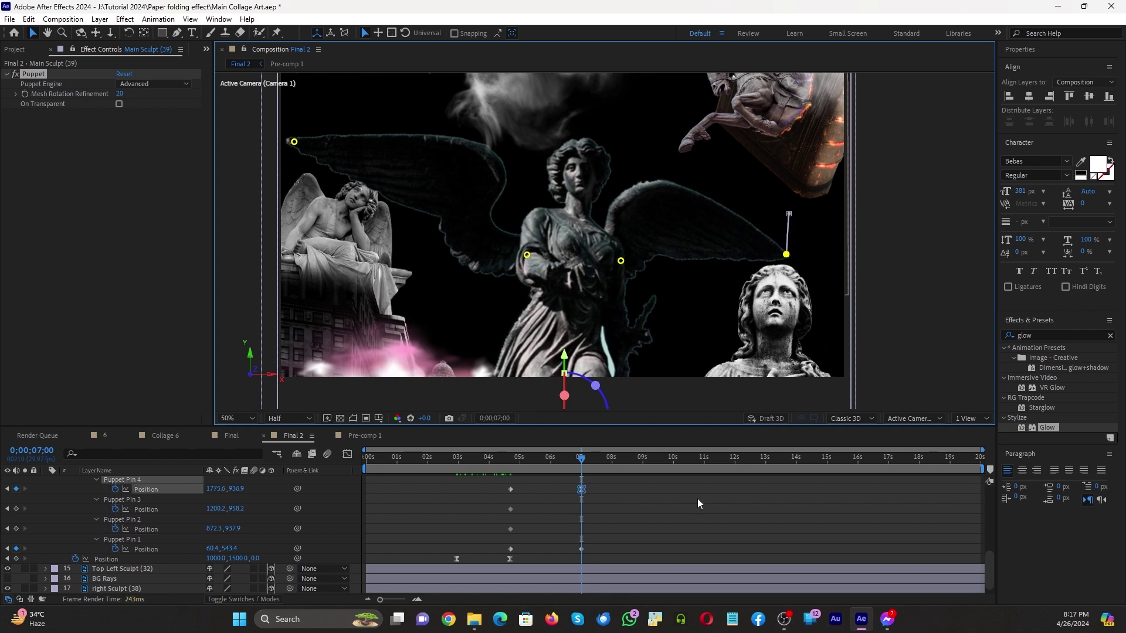
pyautogui.moveTo(541, 488); pyautogui.dragTo(495, 548)
pyautogui.press('F9')
pyautogui.click(589, 487)
pyautogui.moveTo(588, 487)
pyautogui.mouseDown()
pyautogui.moveTo(575, 550)
pyautogui.moveTo(456, 554)
pyautogui.mouseUp()
pyautogui.press('F9')
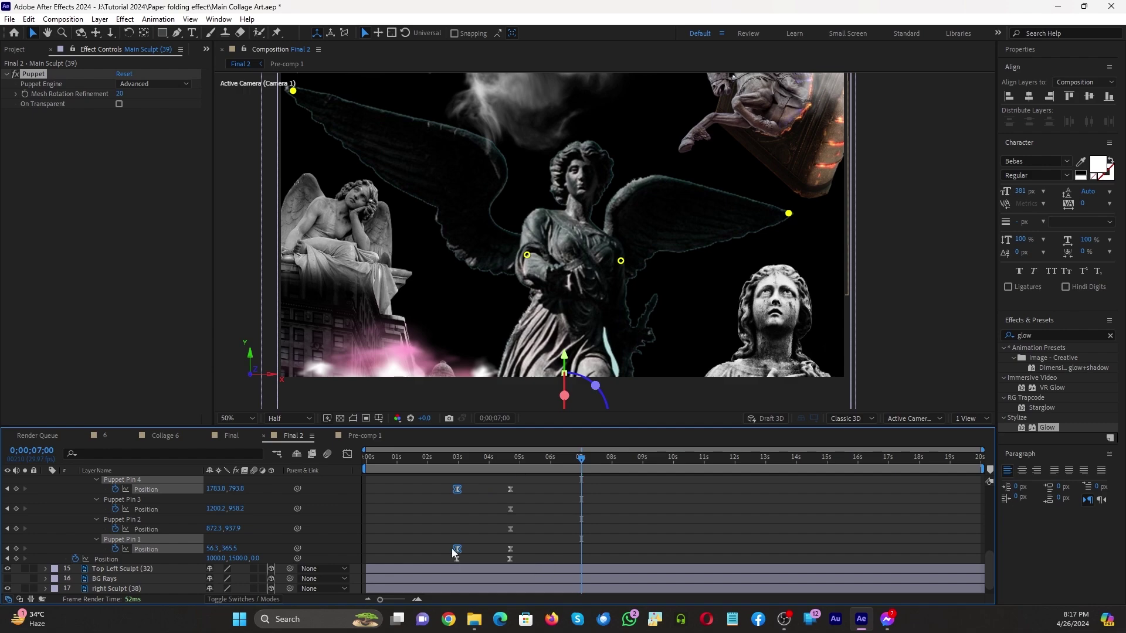
pyautogui.moveTo(456, 459); pyautogui.dragTo(428, 459)
pyautogui.press('space')
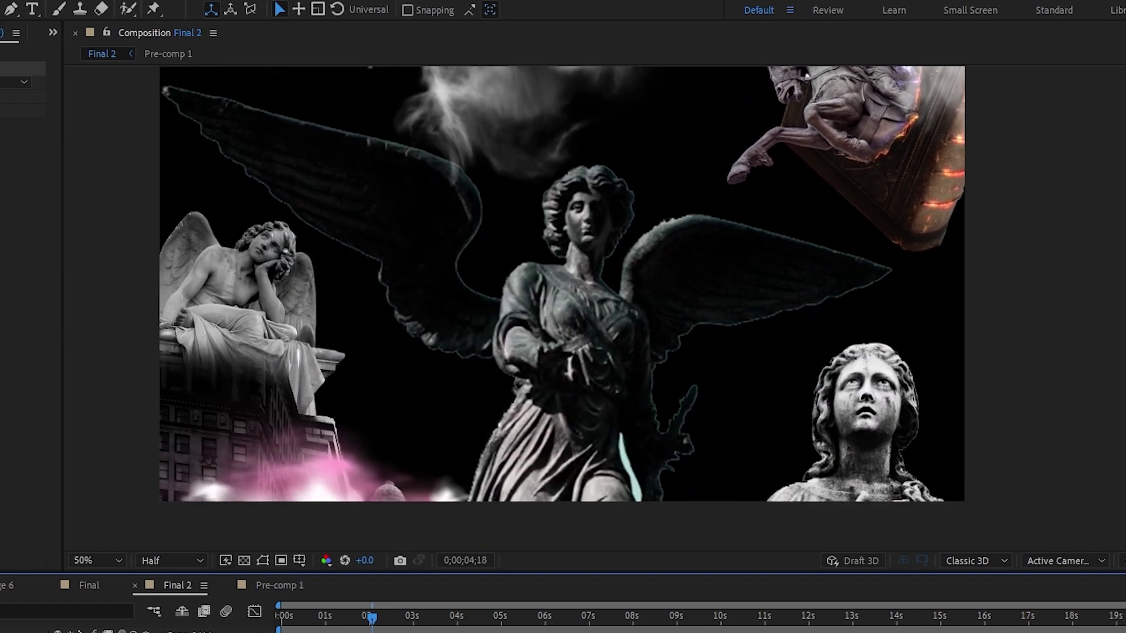
pyautogui.press('space')
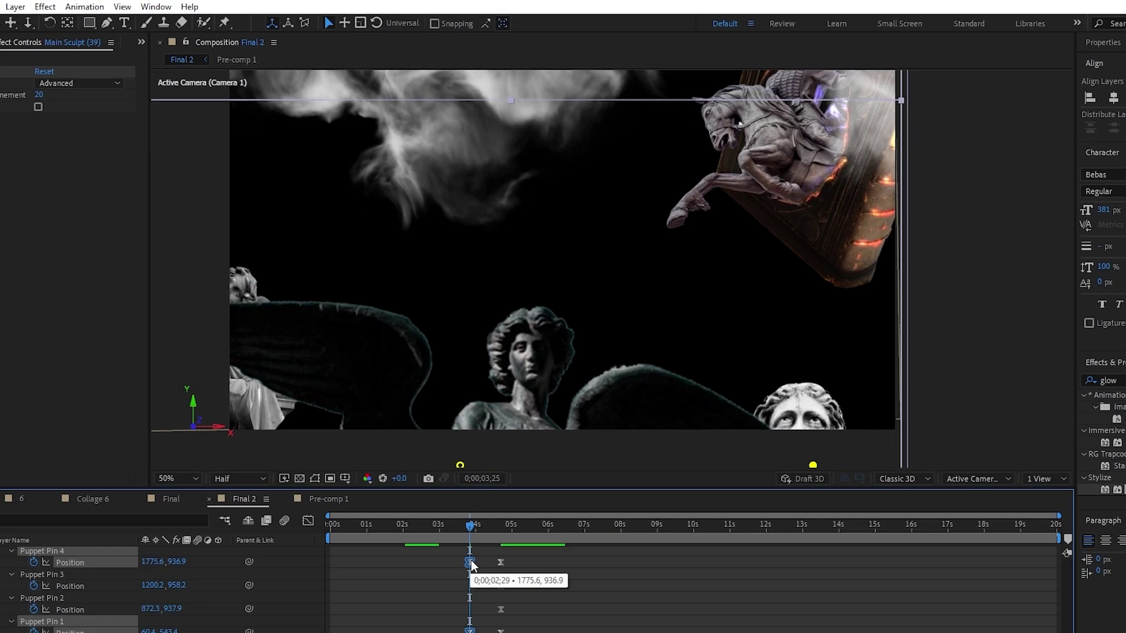
# Repeat the Pin 1 and Pin 4 wing-tip keyframes by pasting them at 10 seconds
pyautogui.moveTo(531, 486); pyautogui.dragTo(580, 553)
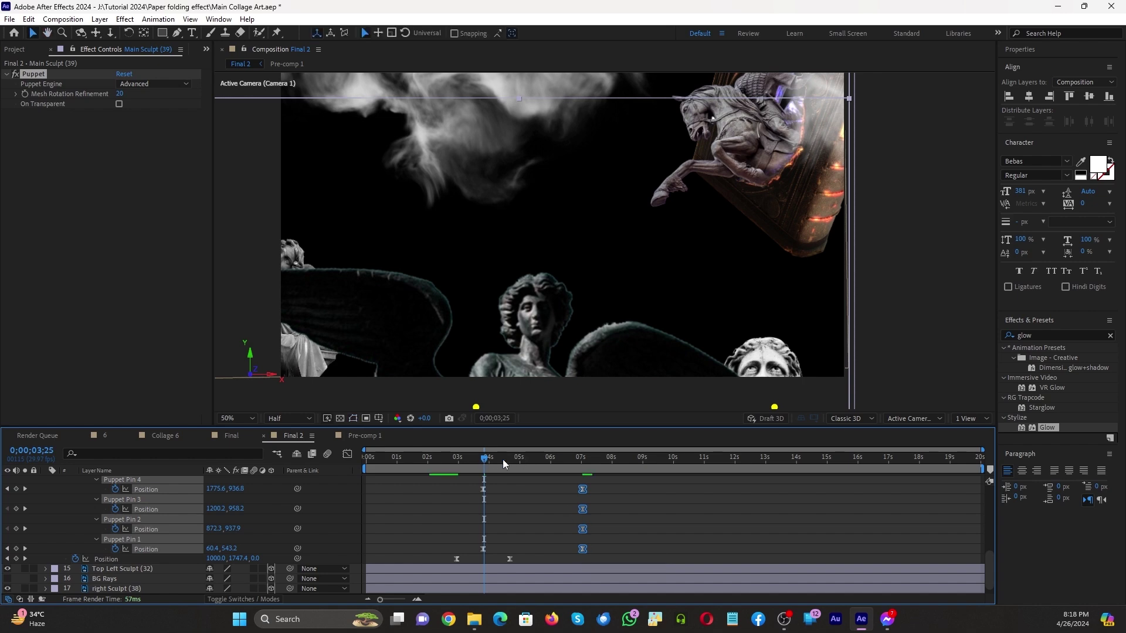
pyautogui.click(525, 468)
pyautogui.moveTo(490, 482); pyautogui.dragTo(474, 554)
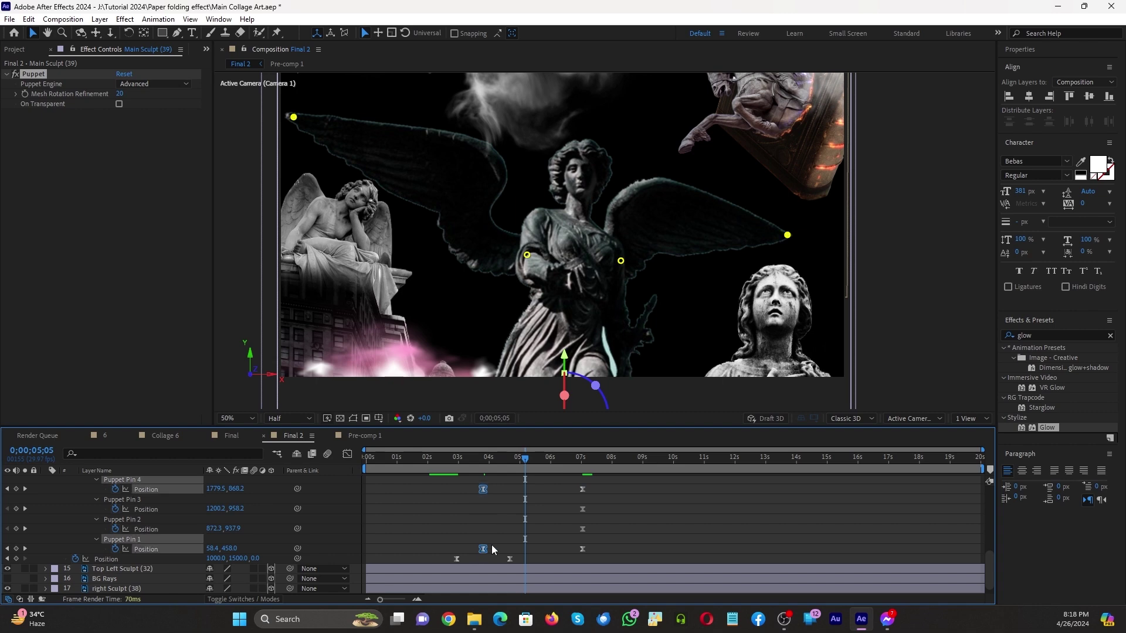
pyautogui.click(675, 466)
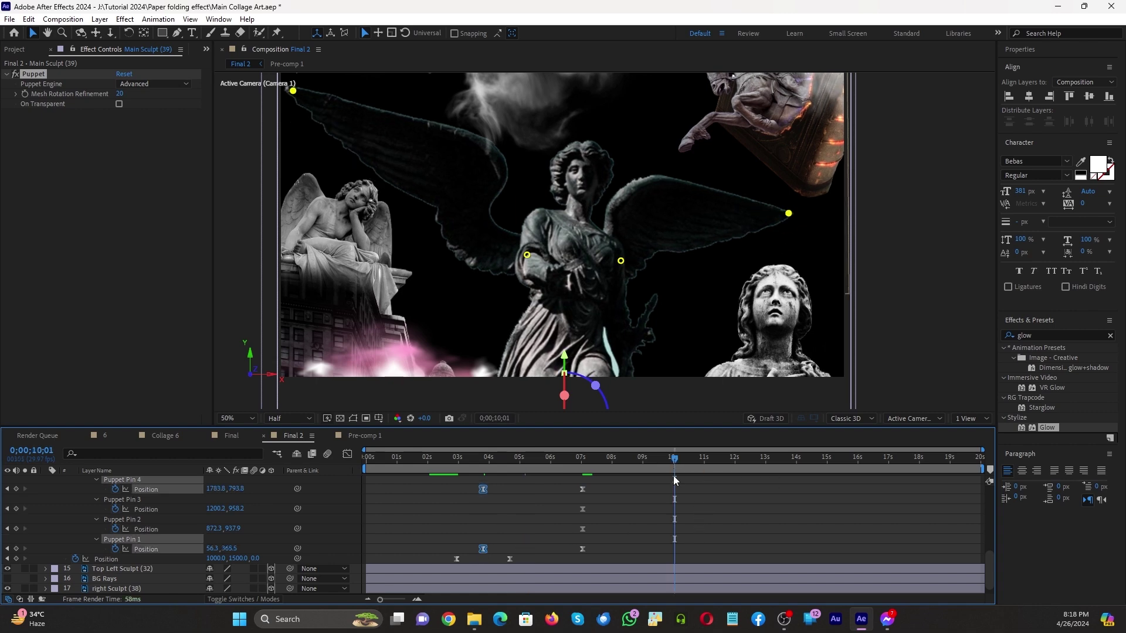
pyautogui.hotkey('ctrl', 'v')
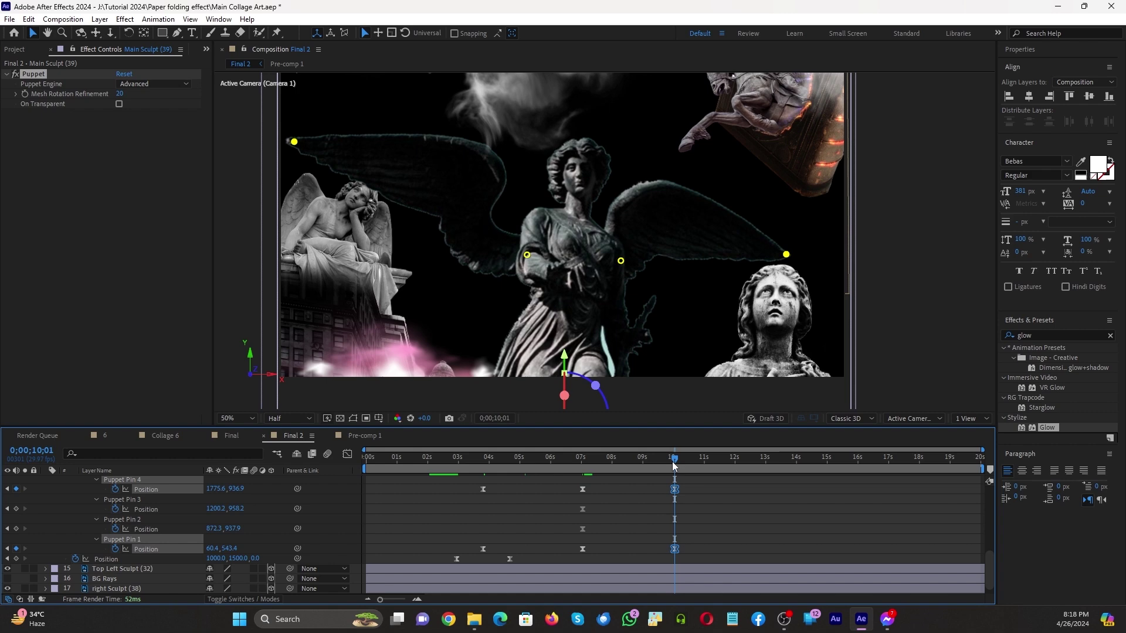
pyautogui.moveTo(674, 466); pyautogui.dragTo(505, 491)
# Collapse Main Sculpt's puppet properties and make the Light Orb layer visible
pyautogui.press(',')
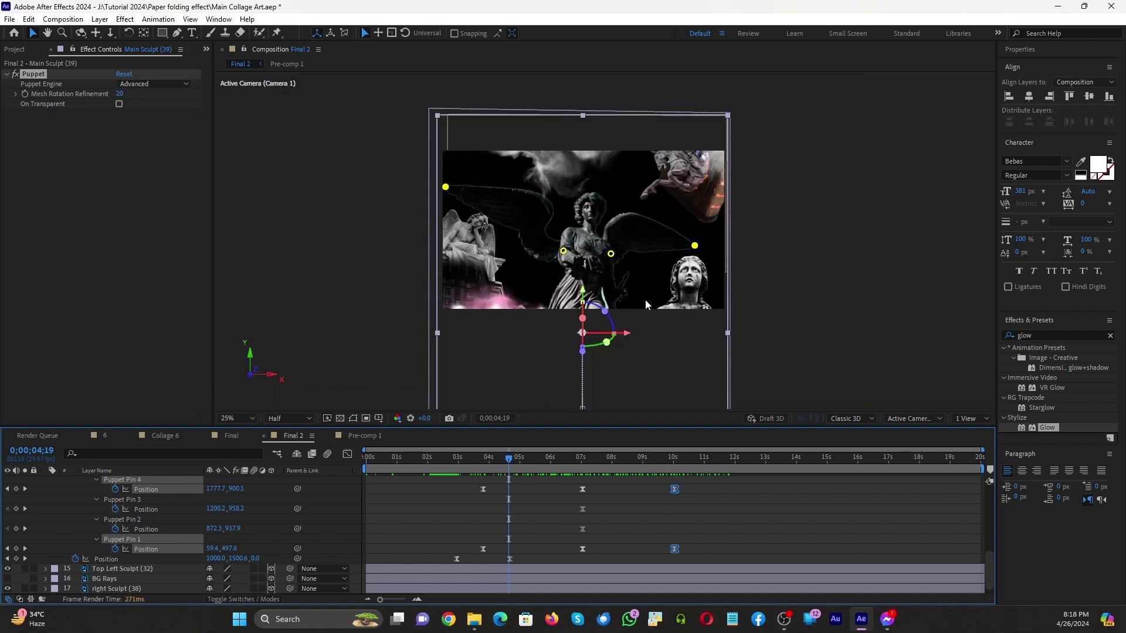
pyautogui.scroll(1, 69, 551)
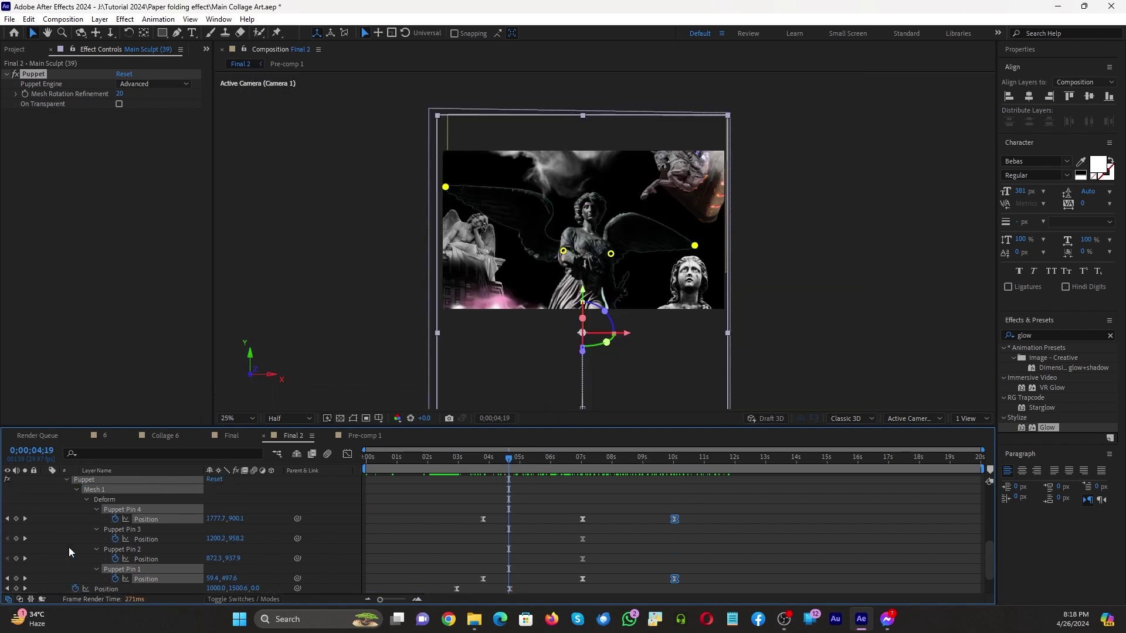
pyautogui.scroll(1, 68, 552)
pyautogui.click(51, 502)
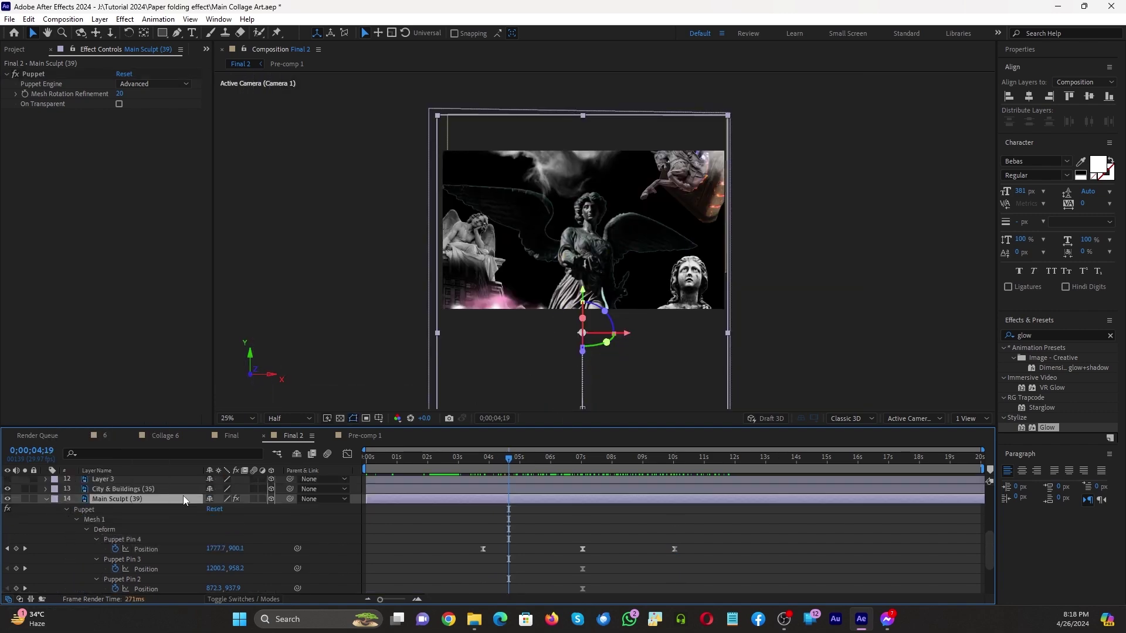
pyautogui.click(47, 499)
pyautogui.click(112, 566)
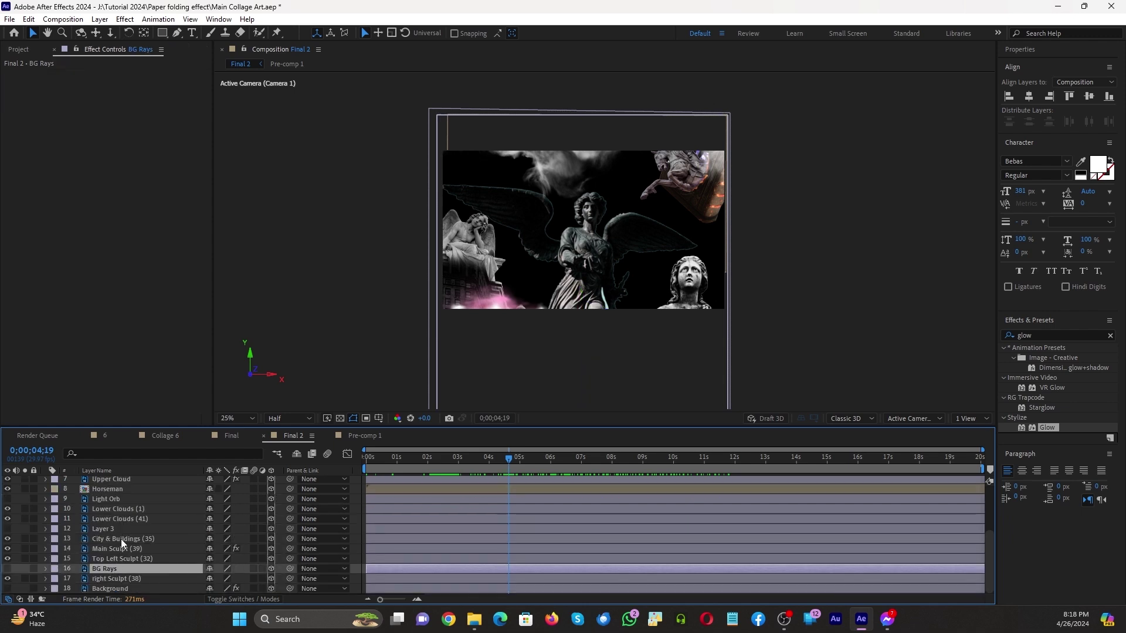
pyautogui.click(120, 538)
pyautogui.click(115, 530)
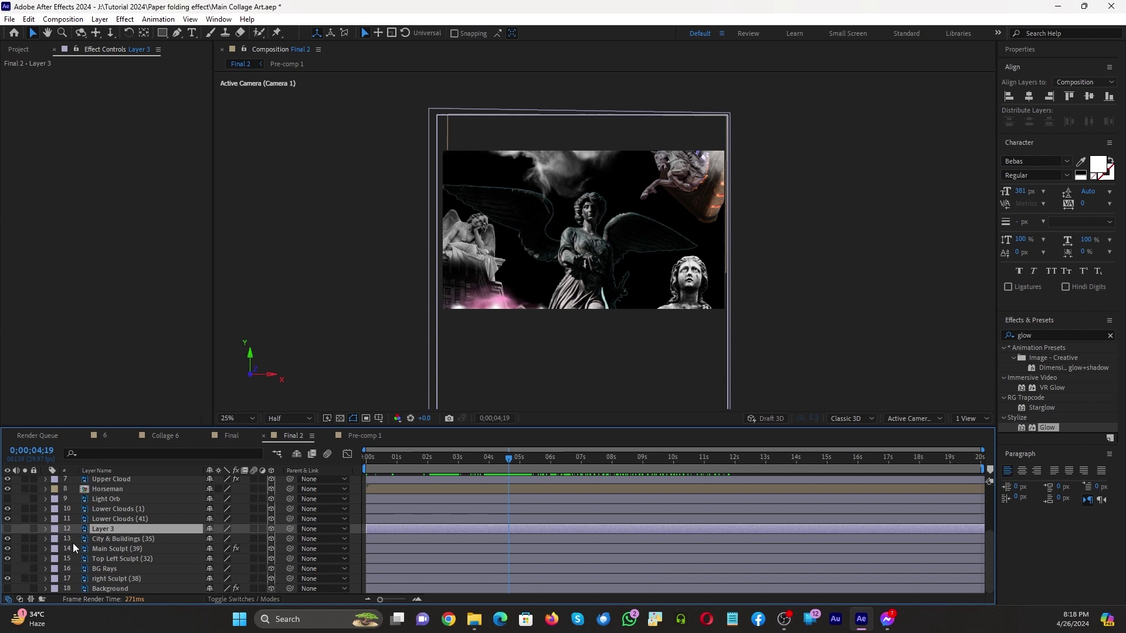
pyautogui.click(7, 499)
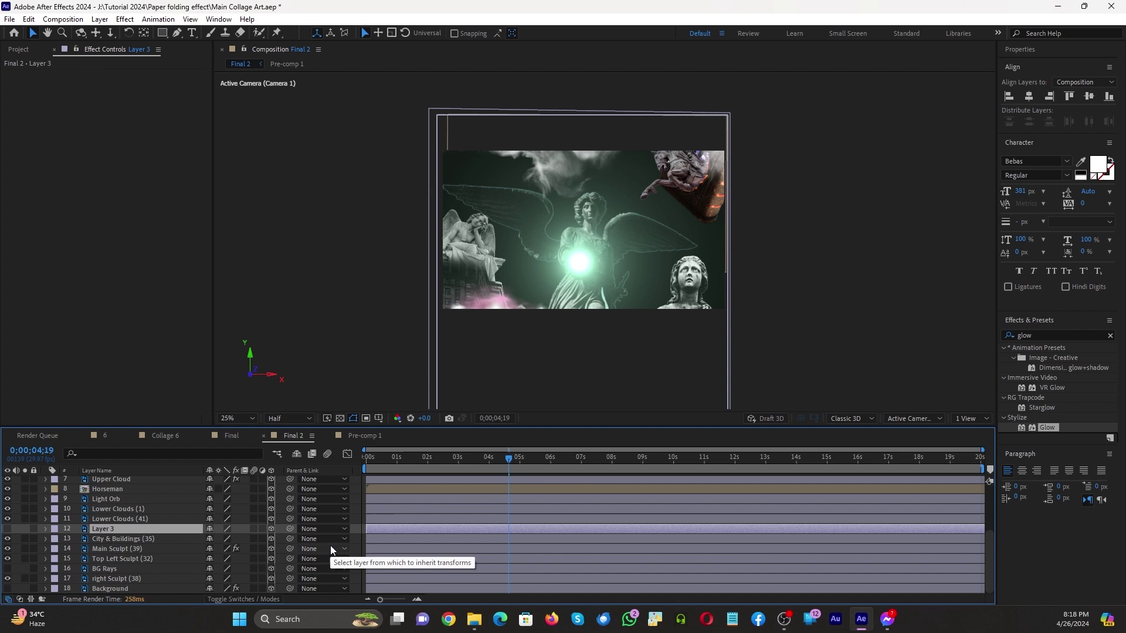
# Keyframe Layer 3's Opacity down from 73% to 0% at 0;00;04;23
pyautogui.press('t')
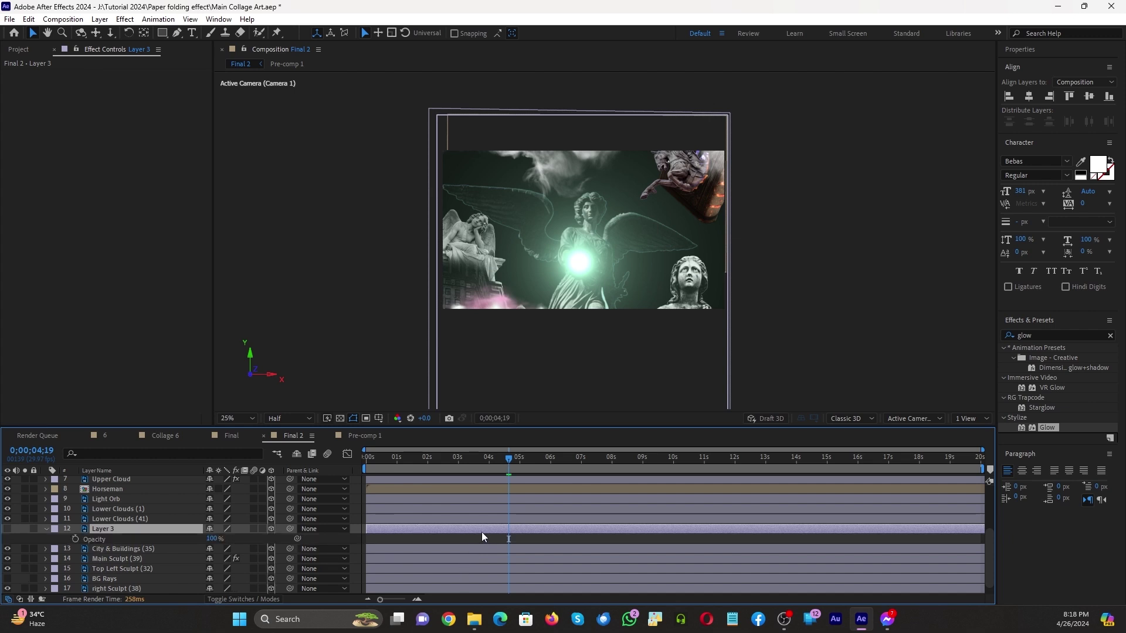
pyautogui.click(129, 567)
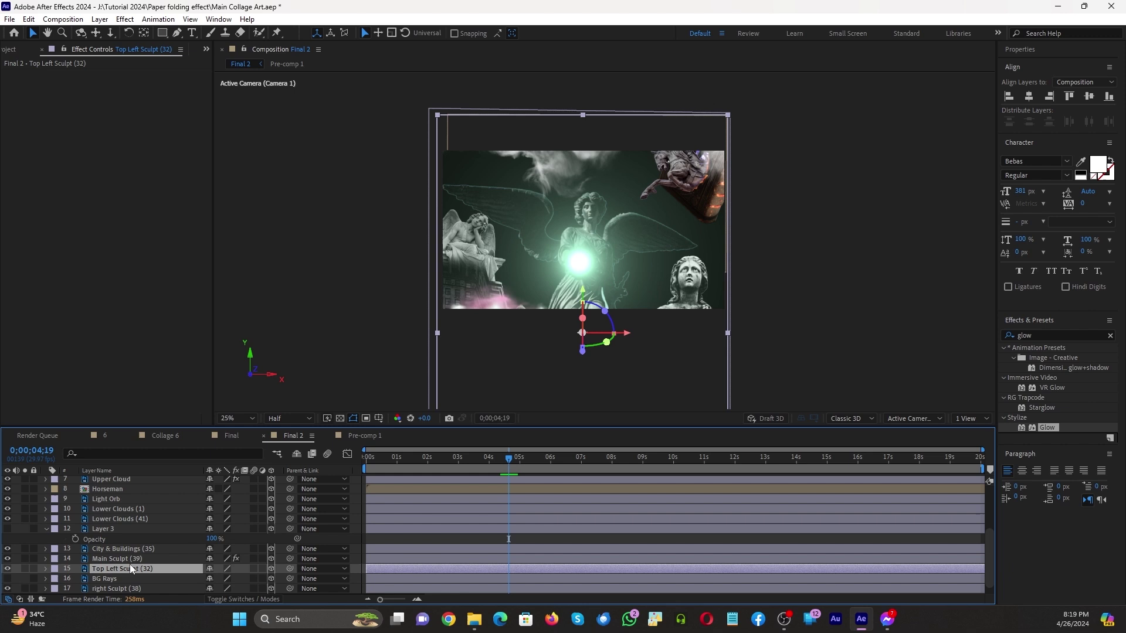
pyautogui.click(133, 558)
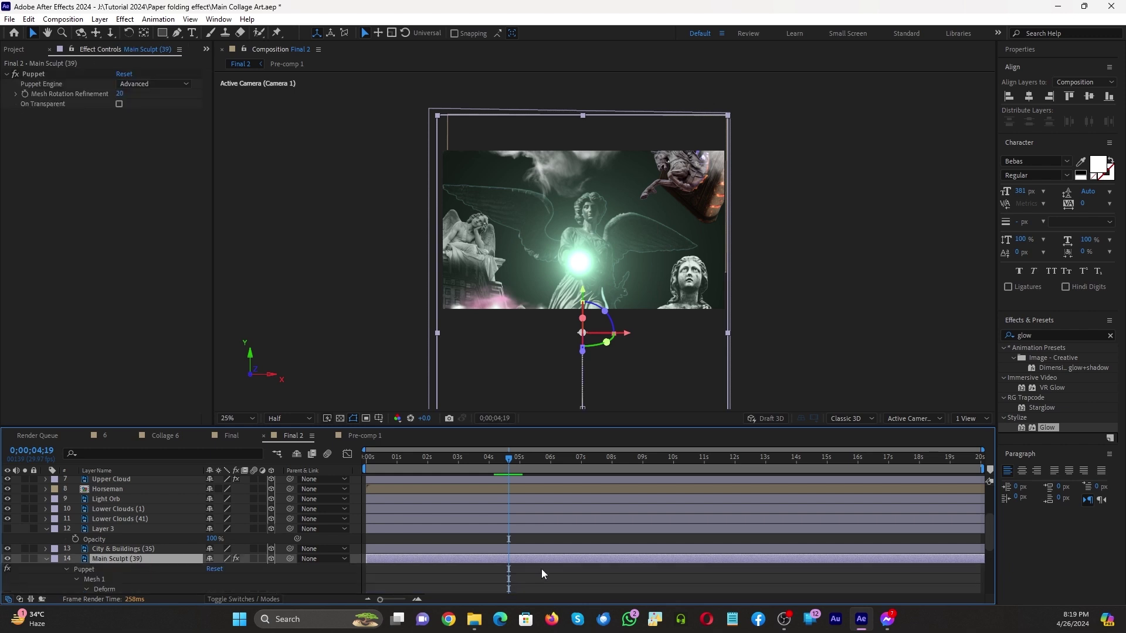
pyautogui.press('u')
pyautogui.scroll(1, 550, 560)
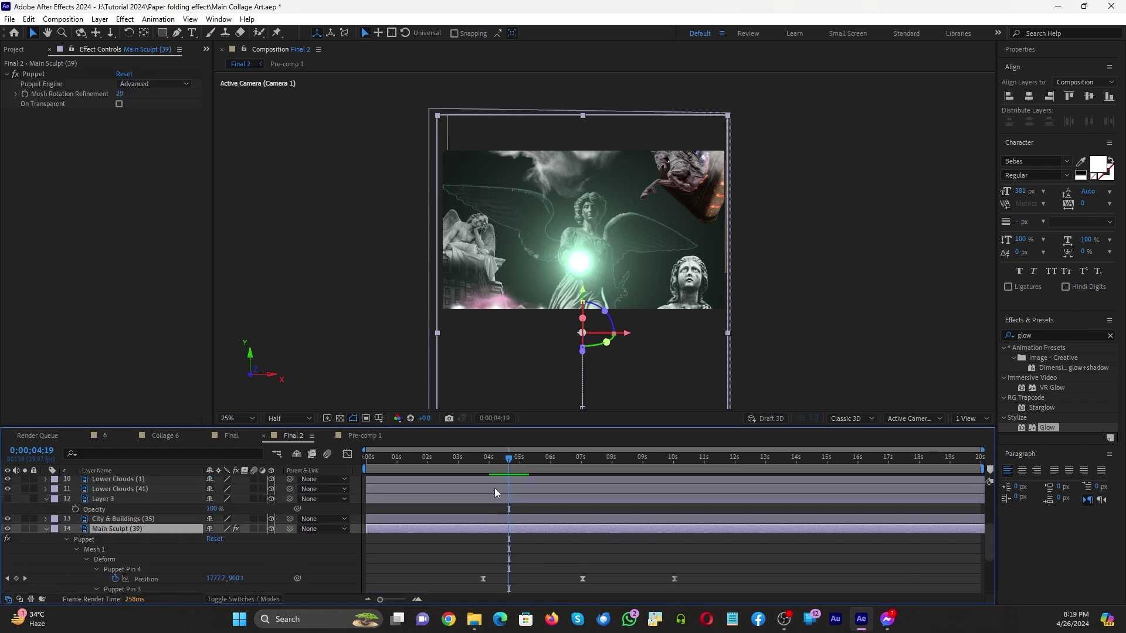
pyautogui.moveTo(492, 460); pyautogui.dragTo(539, 509)
pyautogui.click(75, 509)
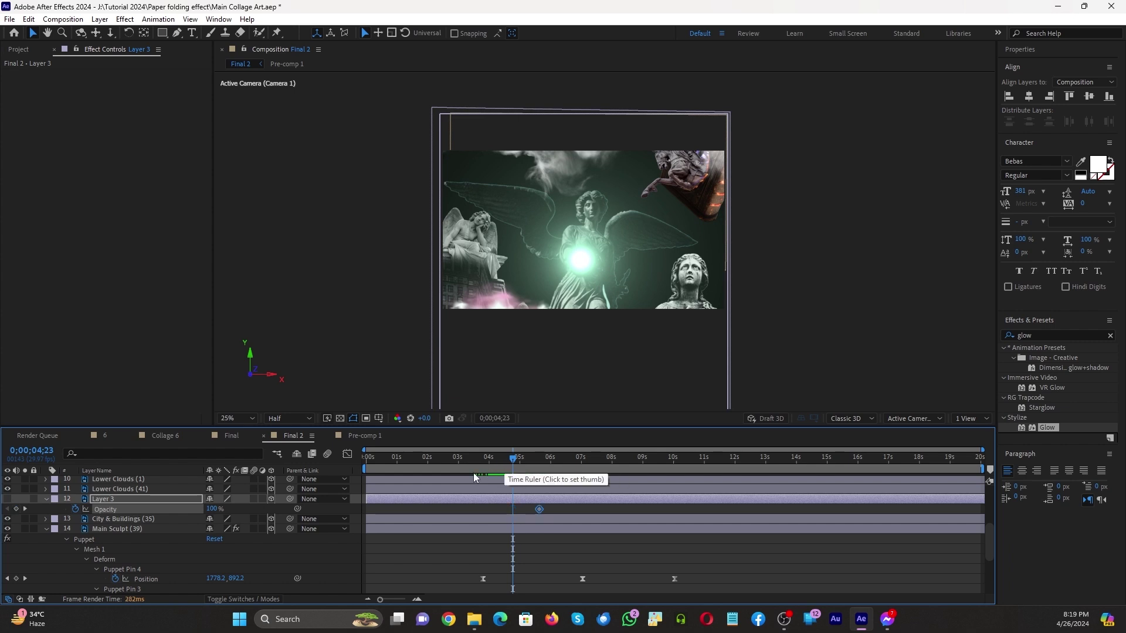
pyautogui.moveTo(212, 513); pyautogui.dragTo(145, 516)
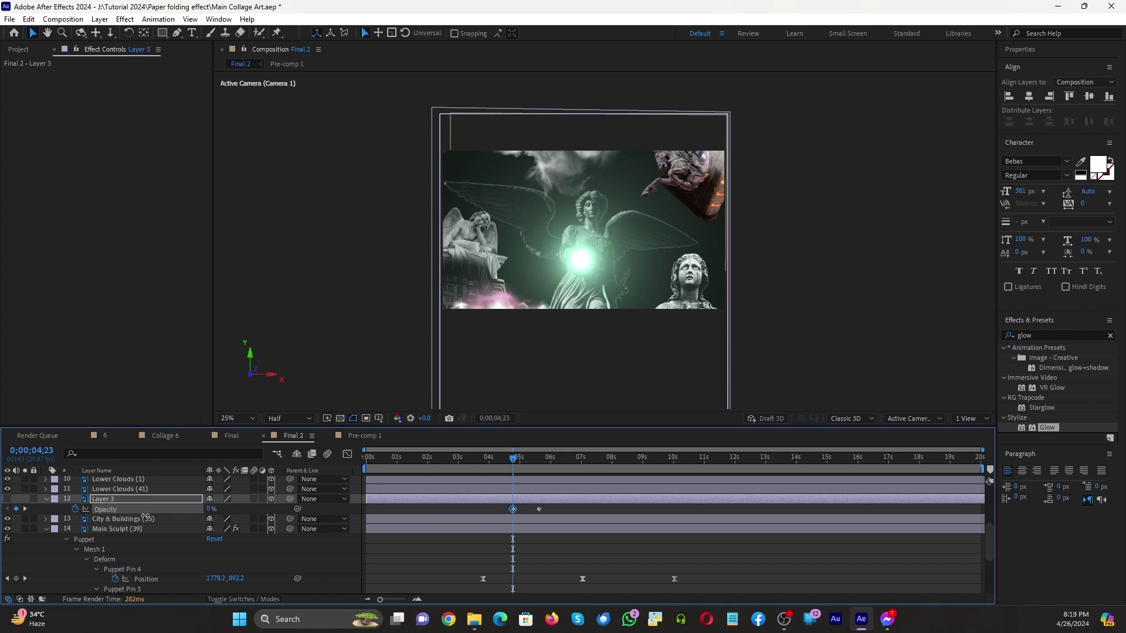
# Delete both of Layer 3's Opacity keyframes, leaving it at 0%
pyautogui.click(122, 496)
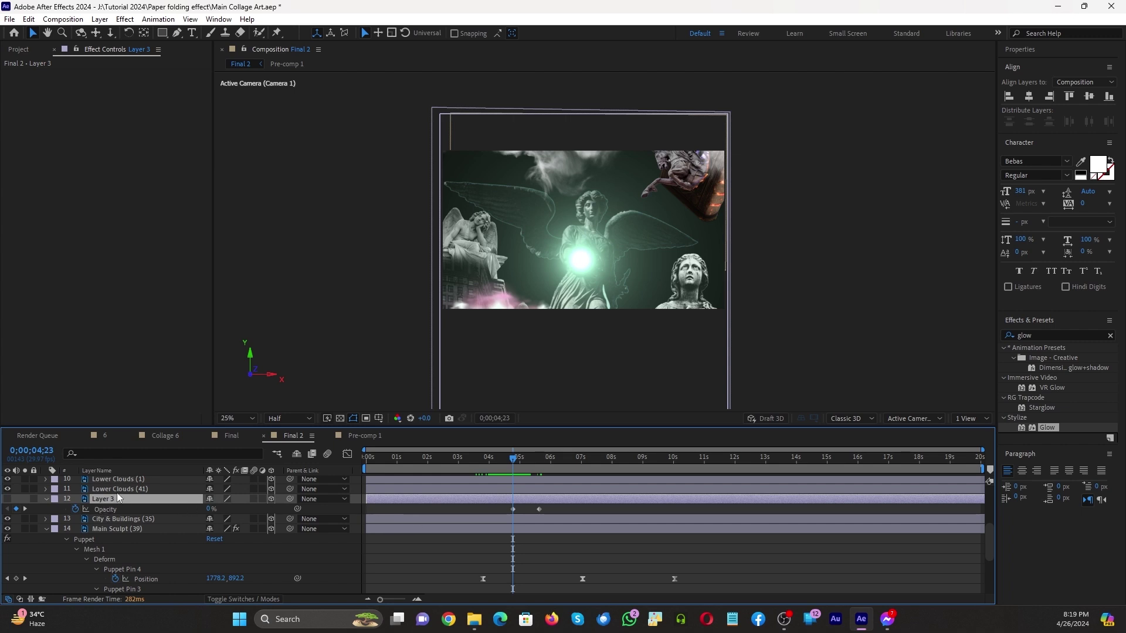
pyautogui.moveTo(561, 510); pyautogui.dragTo(499, 519)
pyautogui.press('Delete')
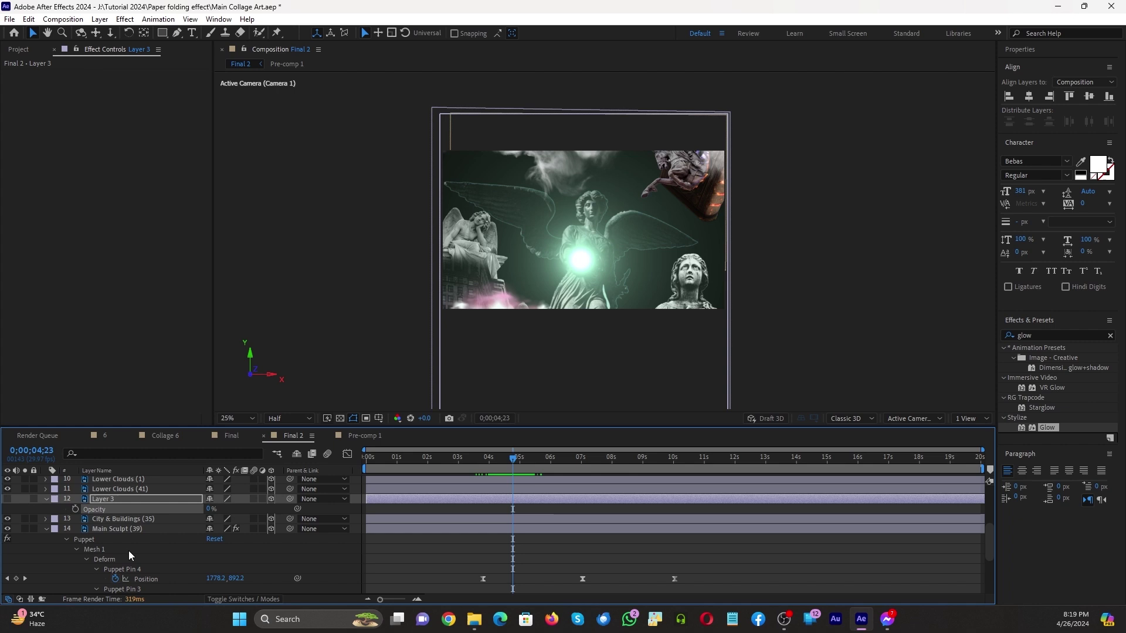
pyautogui.click(129, 530)
pyautogui.scroll(2, 142, 520)
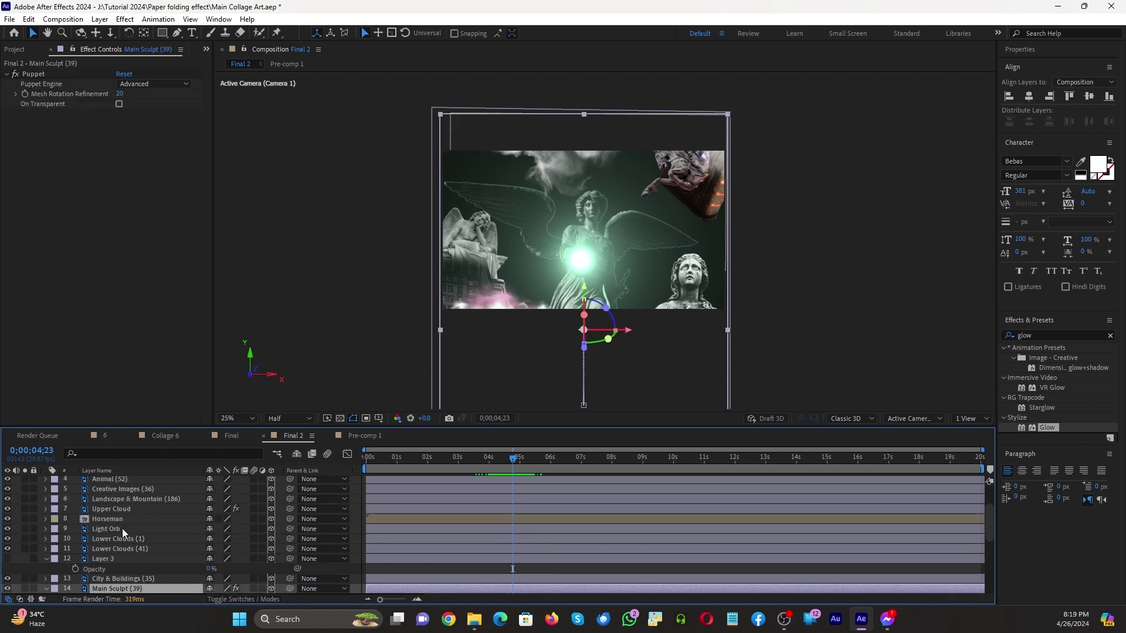
# Apply Easy Ease to both of Light Orb's Opacity keyframes from 0;00;04;23
pyautogui.click(122, 529)
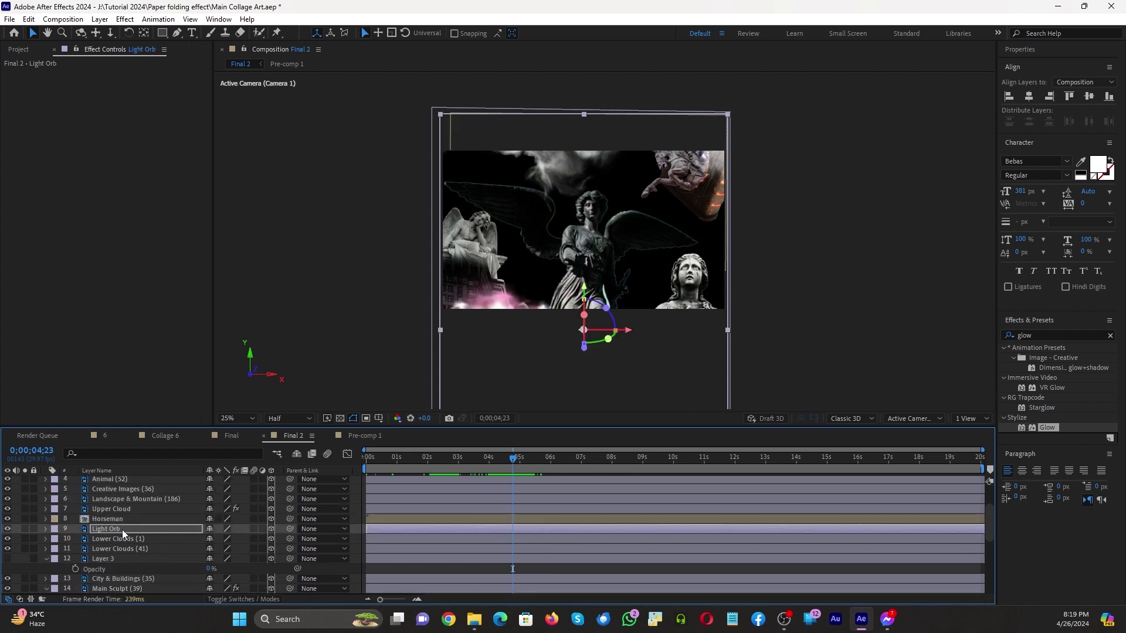
pyautogui.press('t')
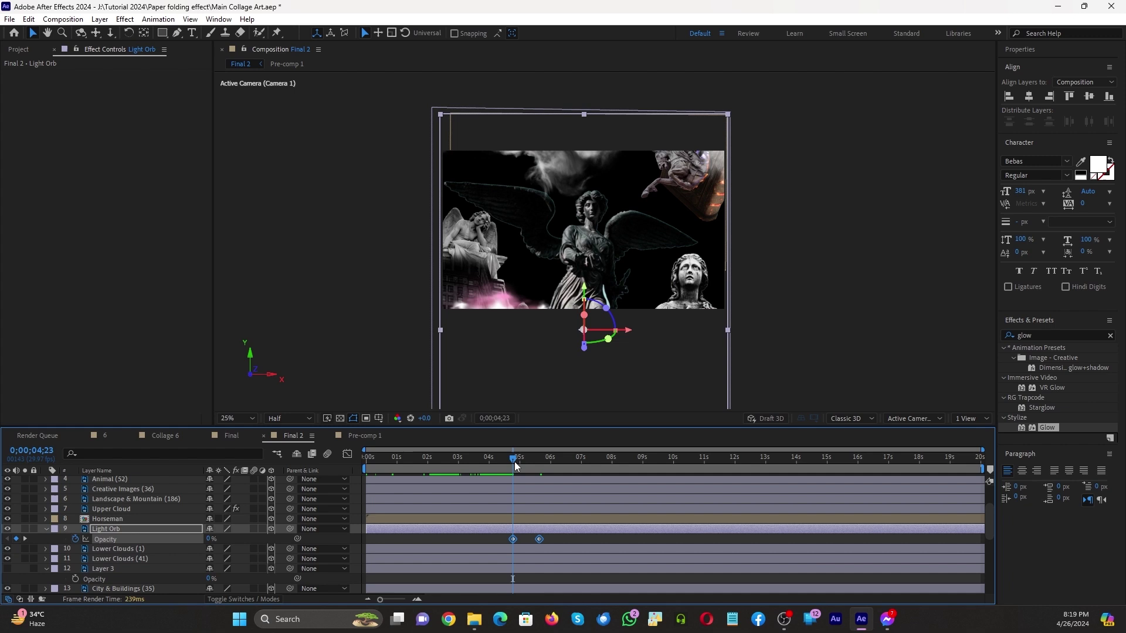
pyautogui.moveTo(515, 463); pyautogui.dragTo(558, 463)
pyautogui.press('j')
pyautogui.press('j')
pyautogui.press('F9')
# Make BG Rays visible and scrub to 0;00;06;03 to see the rays behind the lit orb
pyautogui.scroll(-2, 188, 553)
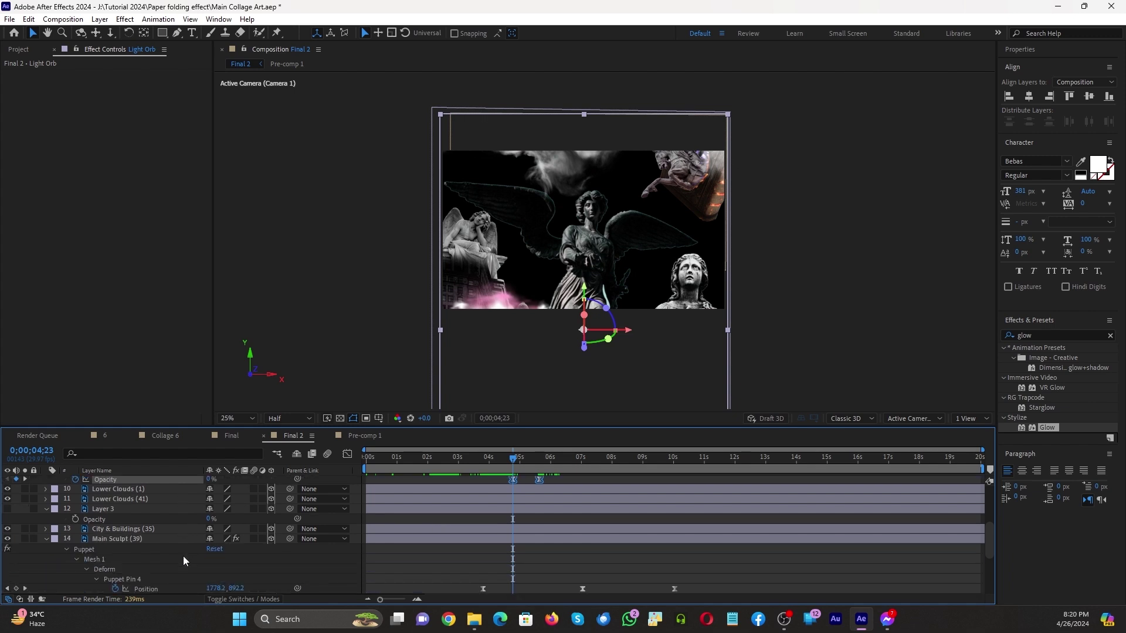
pyautogui.click(46, 510)
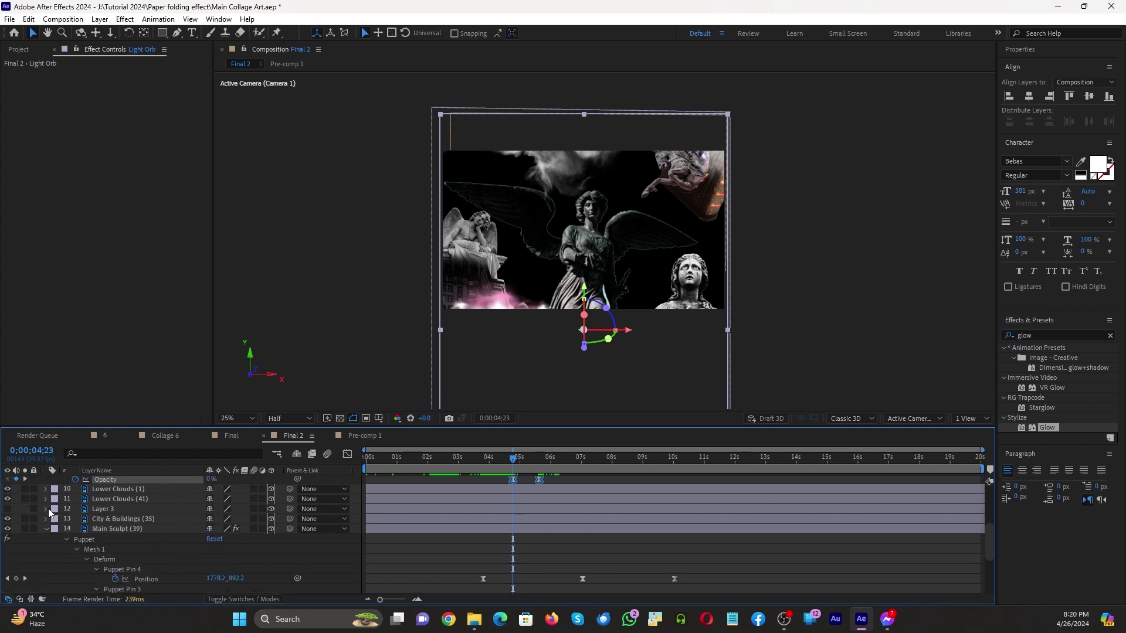
pyautogui.click(47, 529)
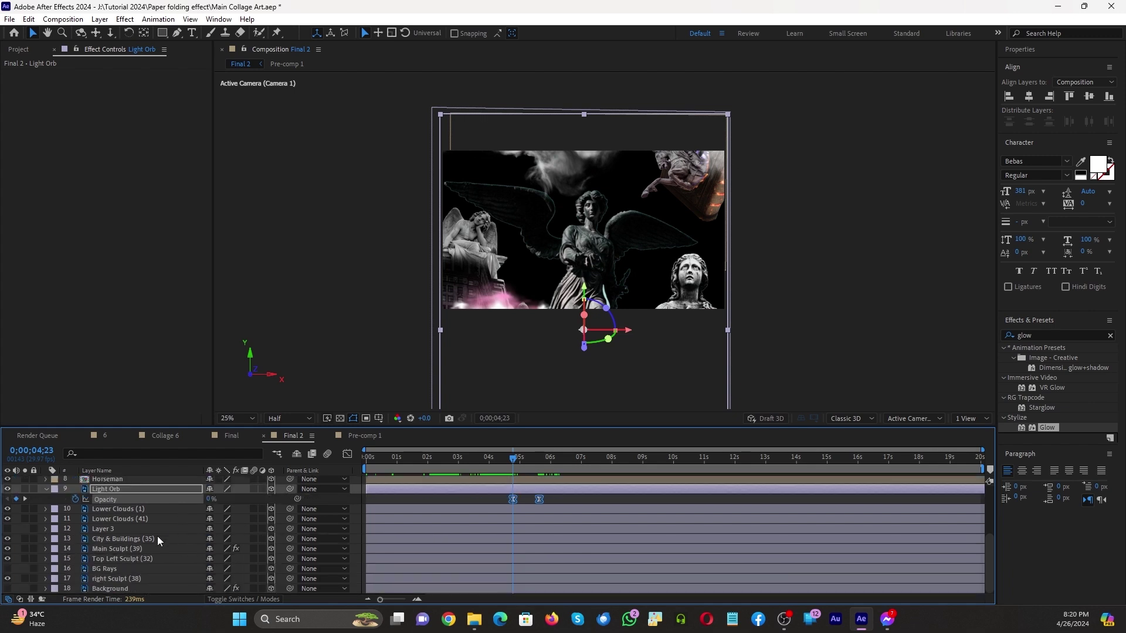
pyautogui.click(122, 567)
pyautogui.click(7, 569)
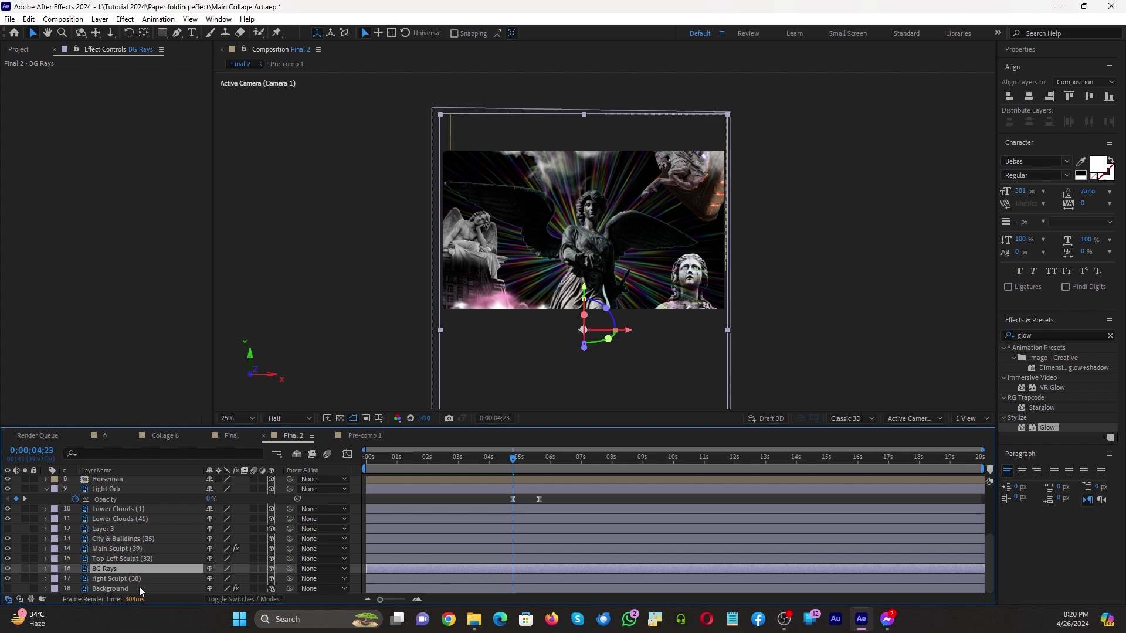
pyautogui.hotkey('ctrl', 'z')
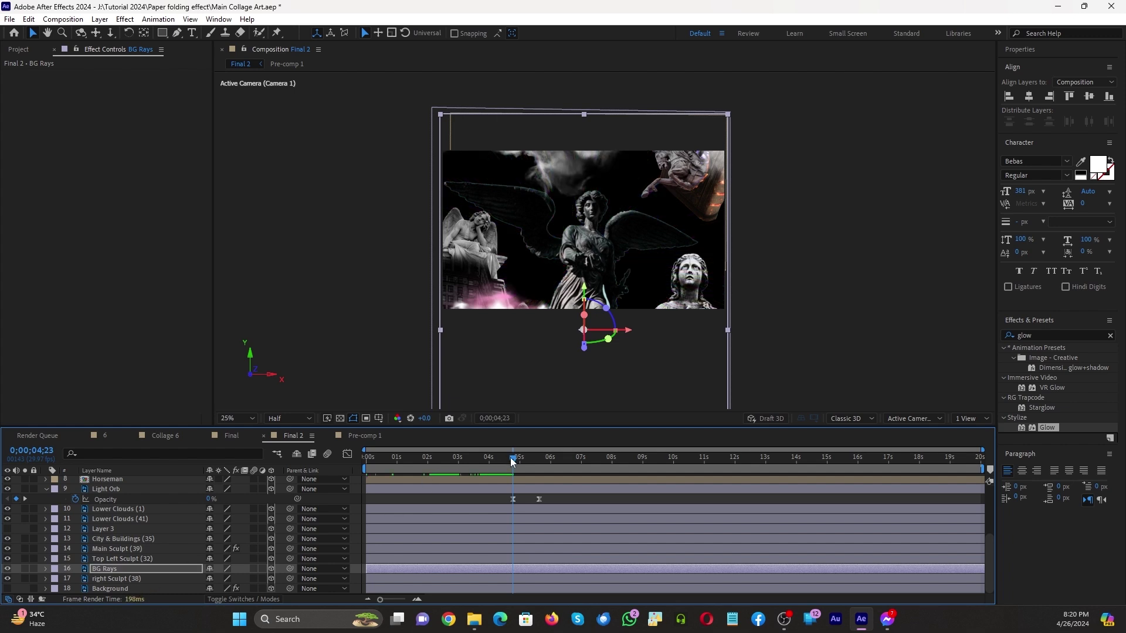
pyautogui.moveTo(513, 458); pyautogui.dragTo(552, 458)
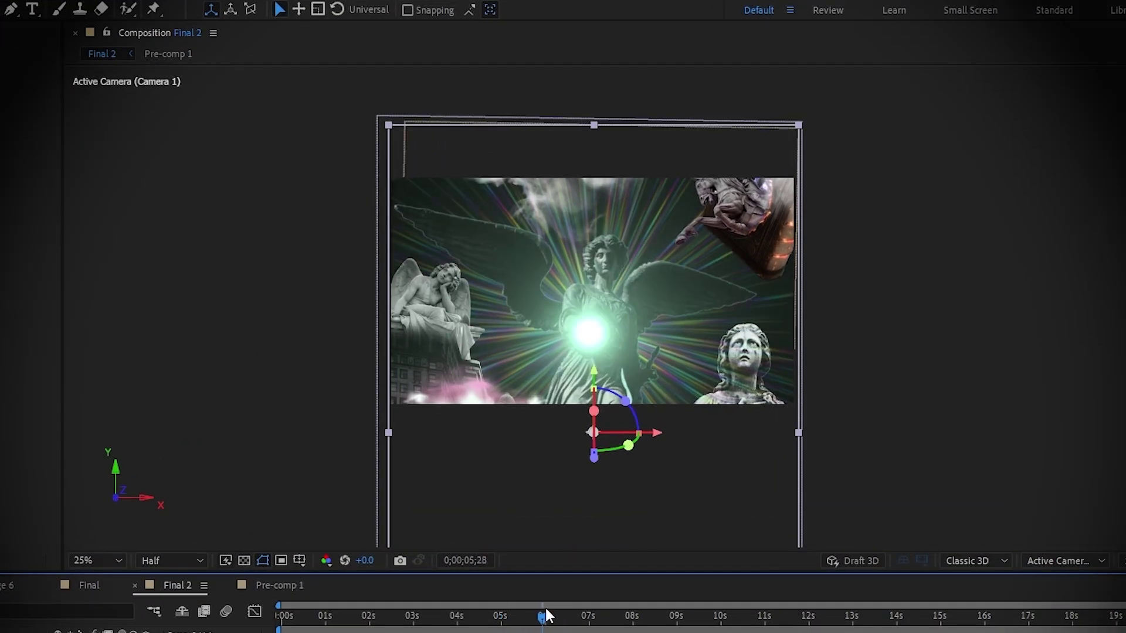
pyautogui.moveTo(545, 616); pyautogui.dragTo(550, 615)
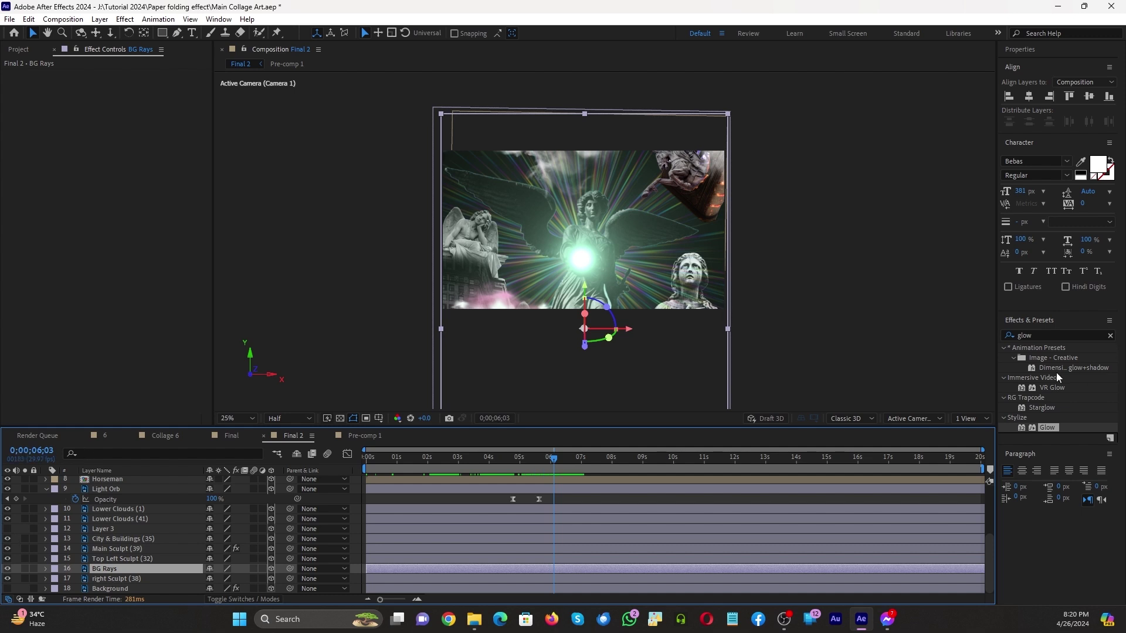
# Apply Displacement Map to BG Rays and paste the orb's opacity keyframes at 0;00;04;23
pyautogui.click(1110, 335)
pyautogui.write('dis')
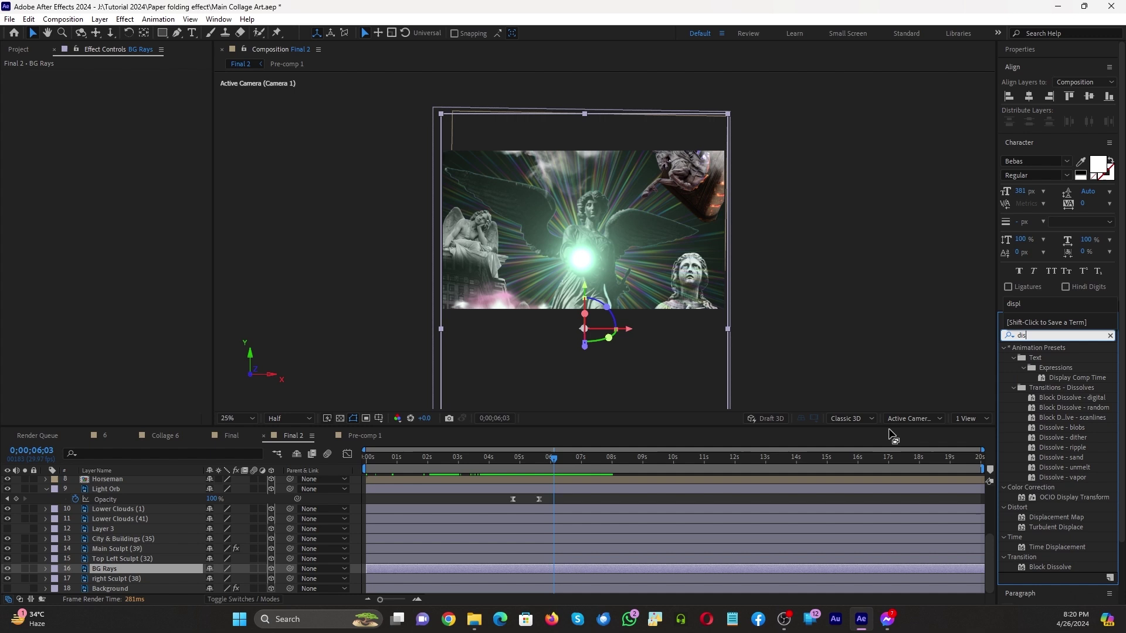
pyautogui.write('pl')
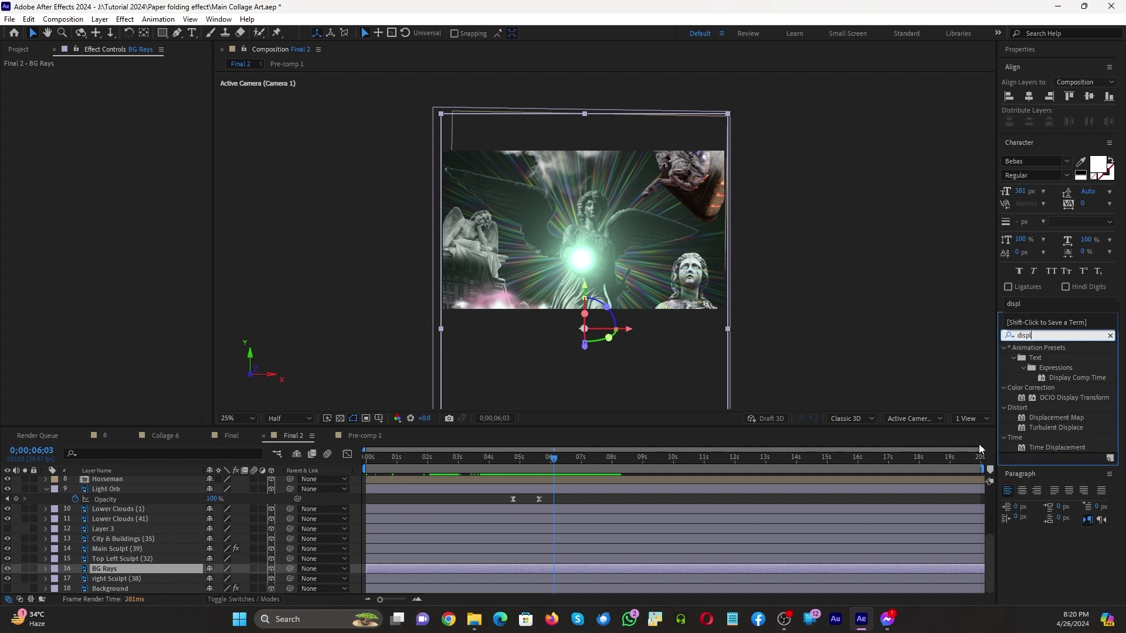
pyautogui.moveTo(1065, 416); pyautogui.dragTo(138, 568)
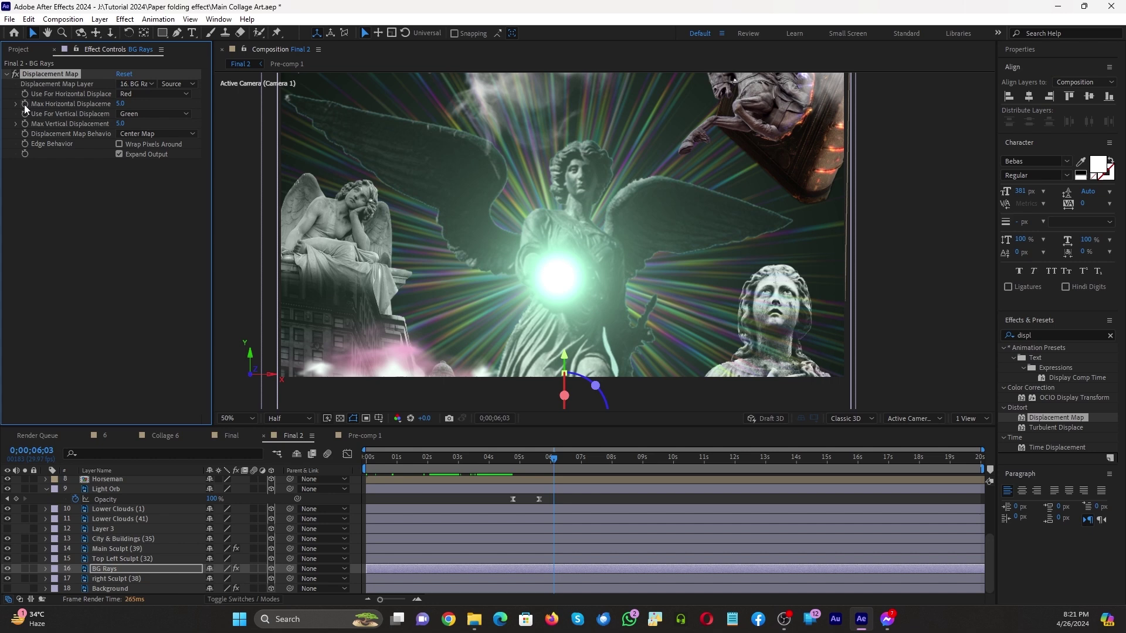
pyautogui.click(514, 460)
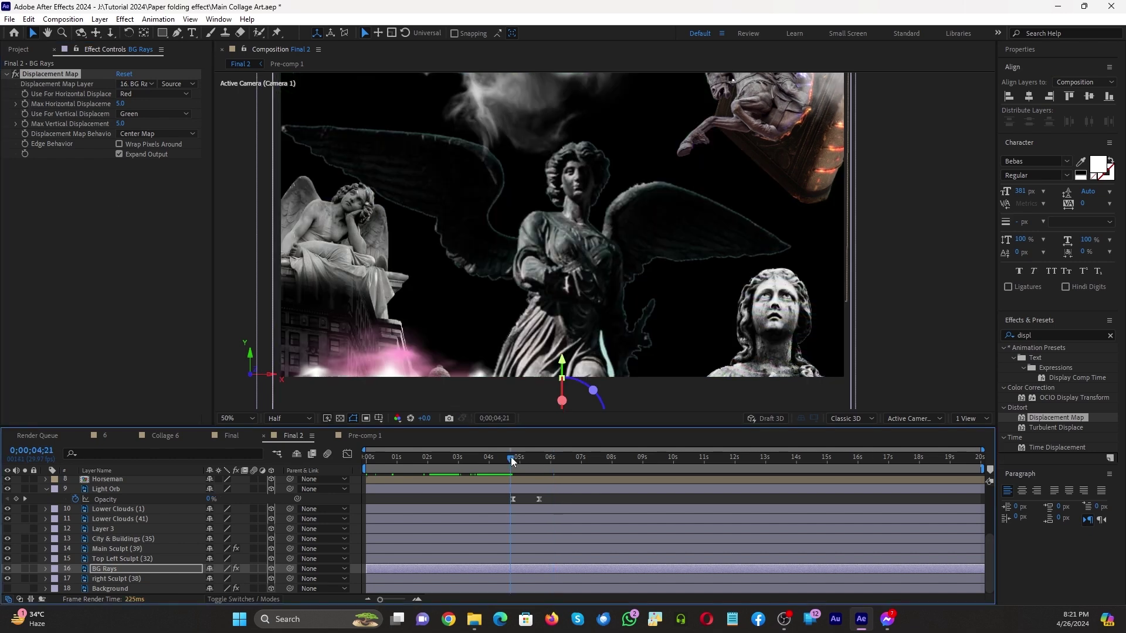
pyautogui.click(514, 461)
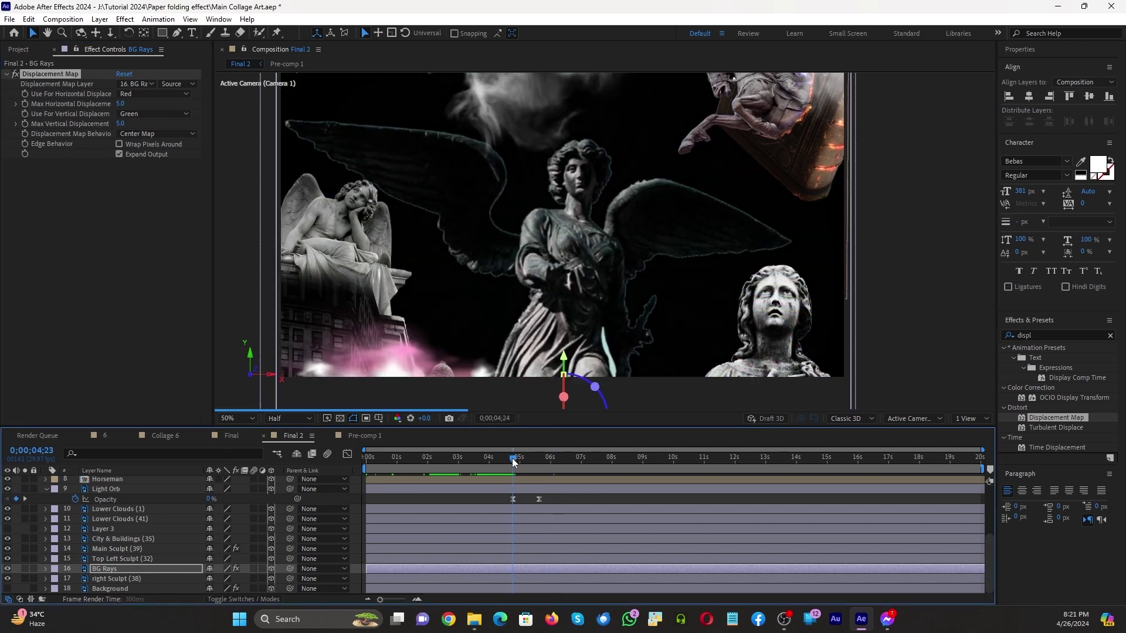
pyautogui.hotkey('ctrl', 'v')
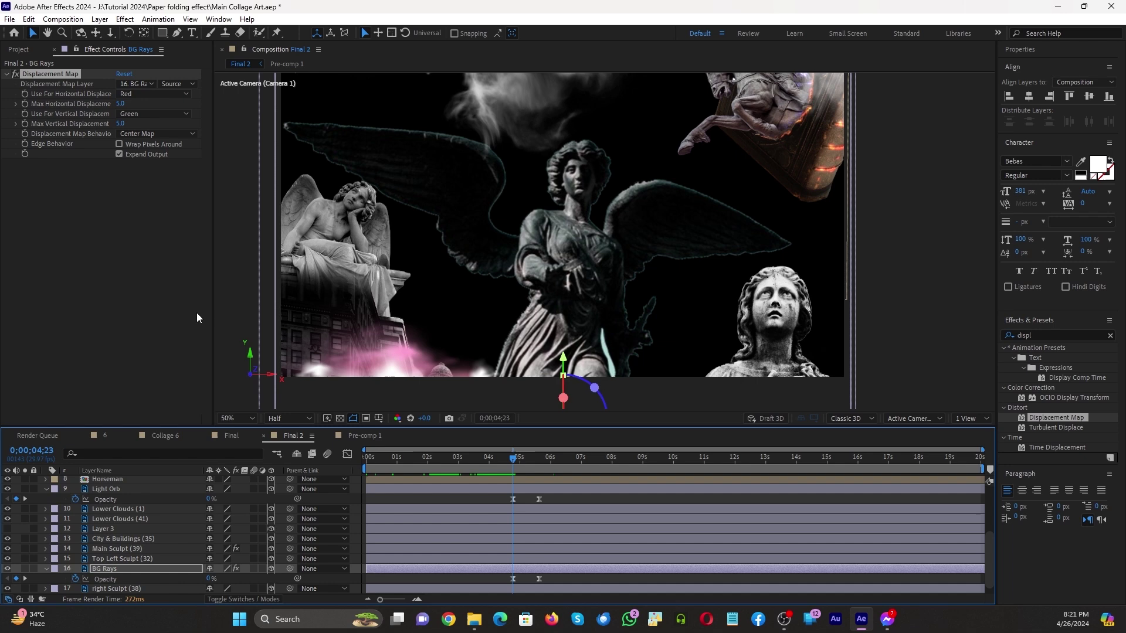
# Raise the Displacement Map's Max Horizontal Displacement and check the distorted rays around 4 seconds
pyautogui.click(27, 104)
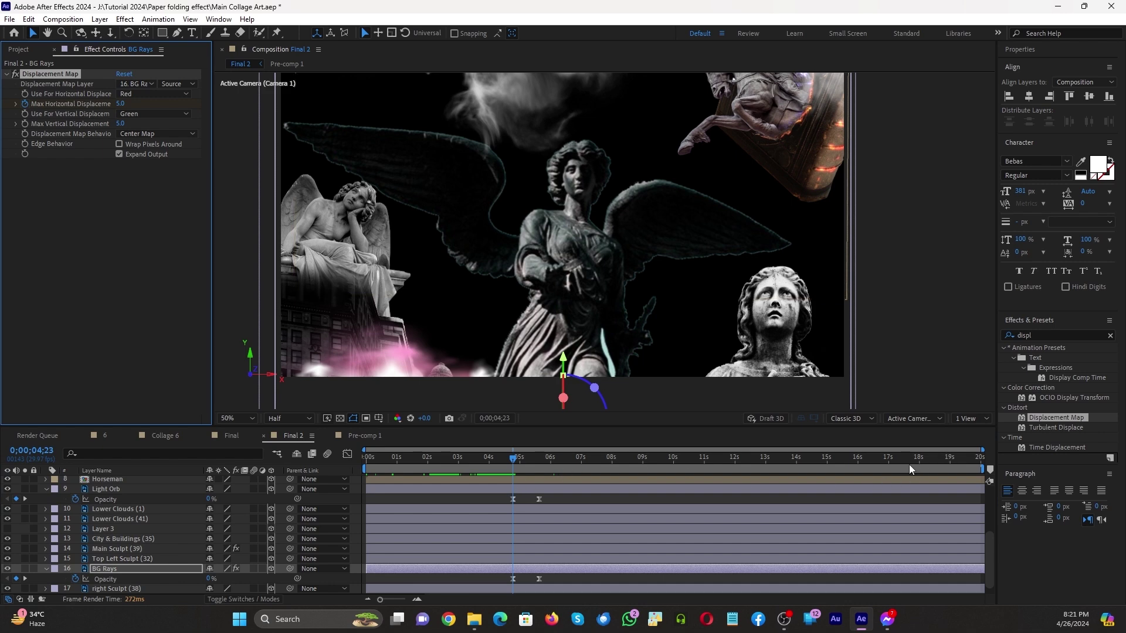
pyautogui.moveTo(928, 462); pyautogui.dragTo(981, 461)
pyautogui.moveTo(121, 103); pyautogui.dragTo(194, 96)
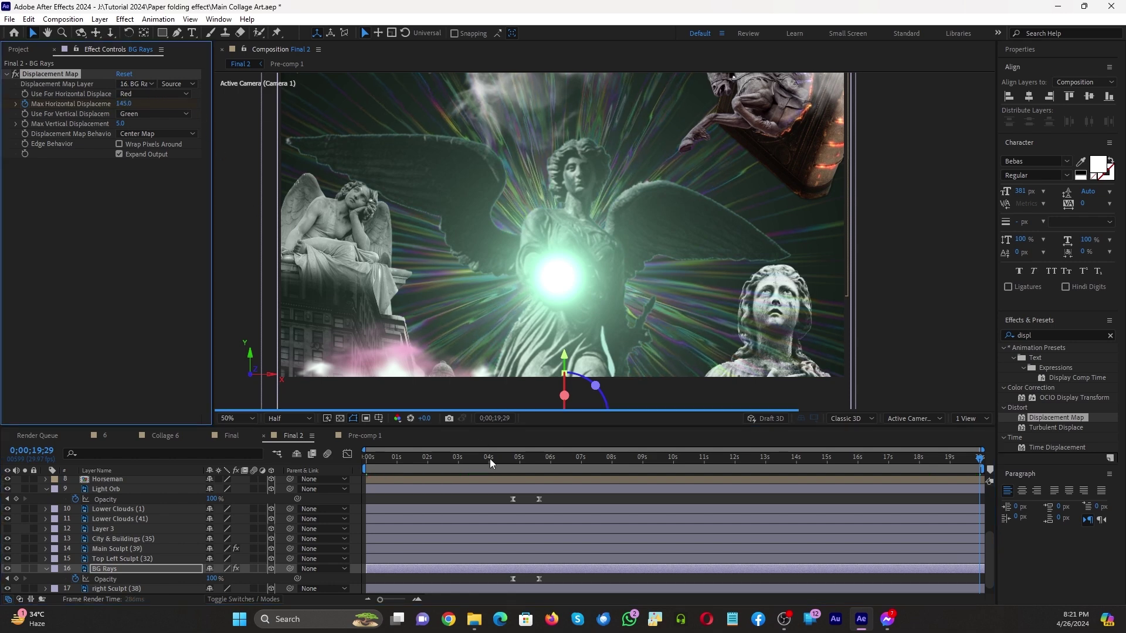
pyautogui.moveTo(520, 462)
pyautogui.mouseDown()
pyautogui.moveTo(509, 463)
pyautogui.moveTo(537, 464)
pyautogui.mouseUp()
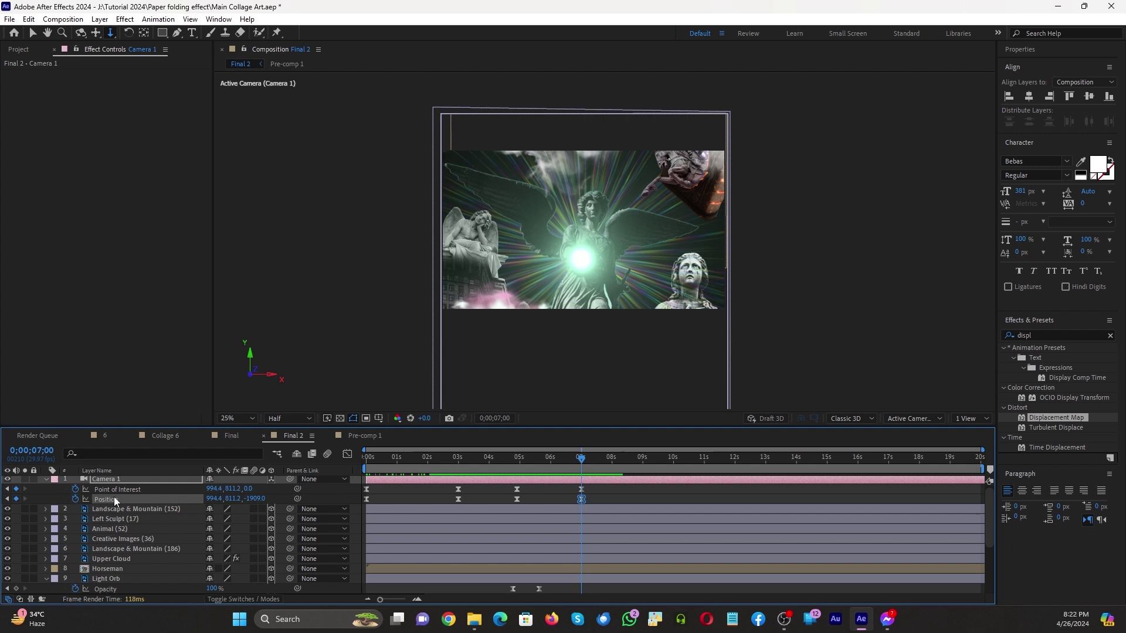
# Pan Camera 1 down to the pink cloud and lower statues, keyframing it near 9 seconds
pyautogui.click(611, 463)
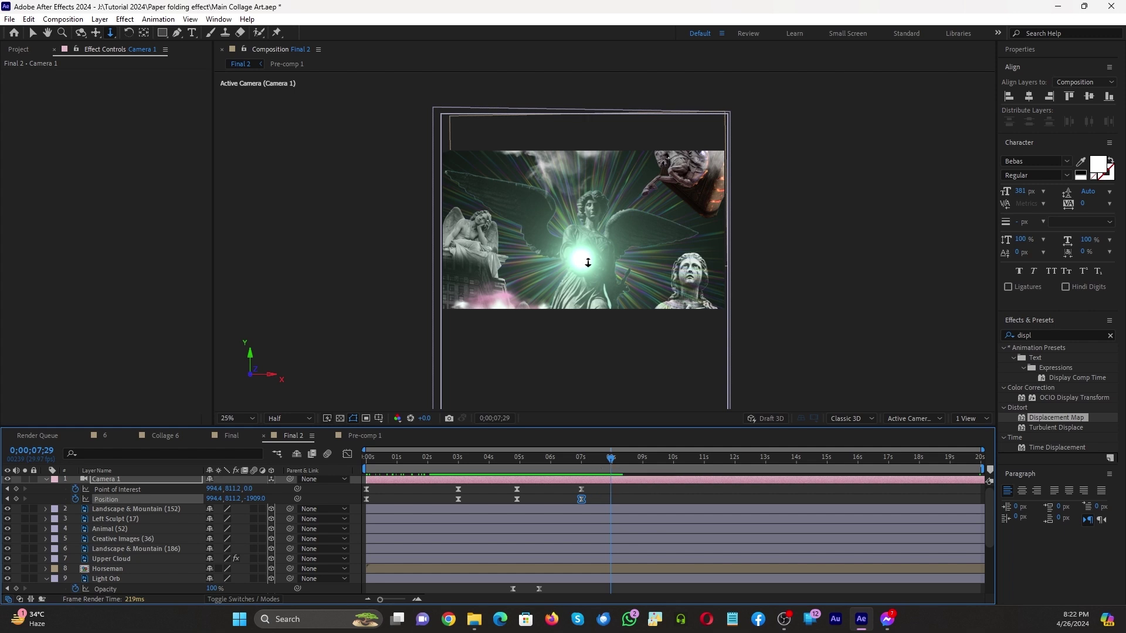
pyautogui.press('c')
pyautogui.press('c')
pyautogui.moveTo(594, 254); pyautogui.dragTo(591, 151)
pyautogui.moveTo(610, 457); pyautogui.dragTo(644, 464)
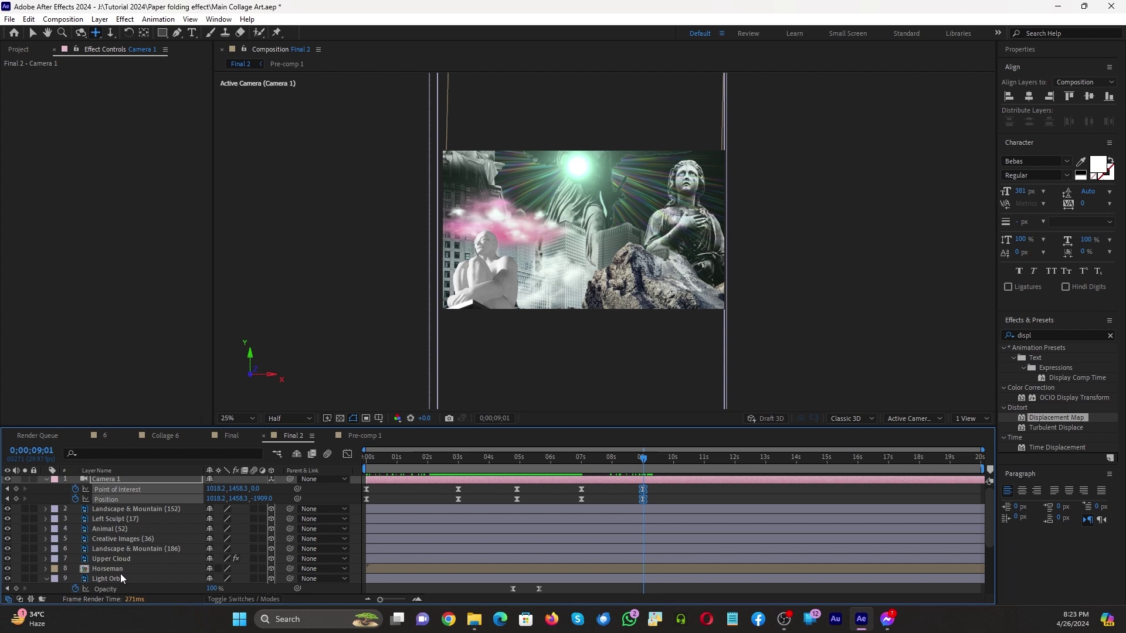
# Find and select the right Sculpt (38) statue layer by toggling its visibility
pyautogui.click(114, 540)
pyautogui.scroll(-3, 115, 540)
pyautogui.click(70, 578)
pyautogui.click(7, 579)
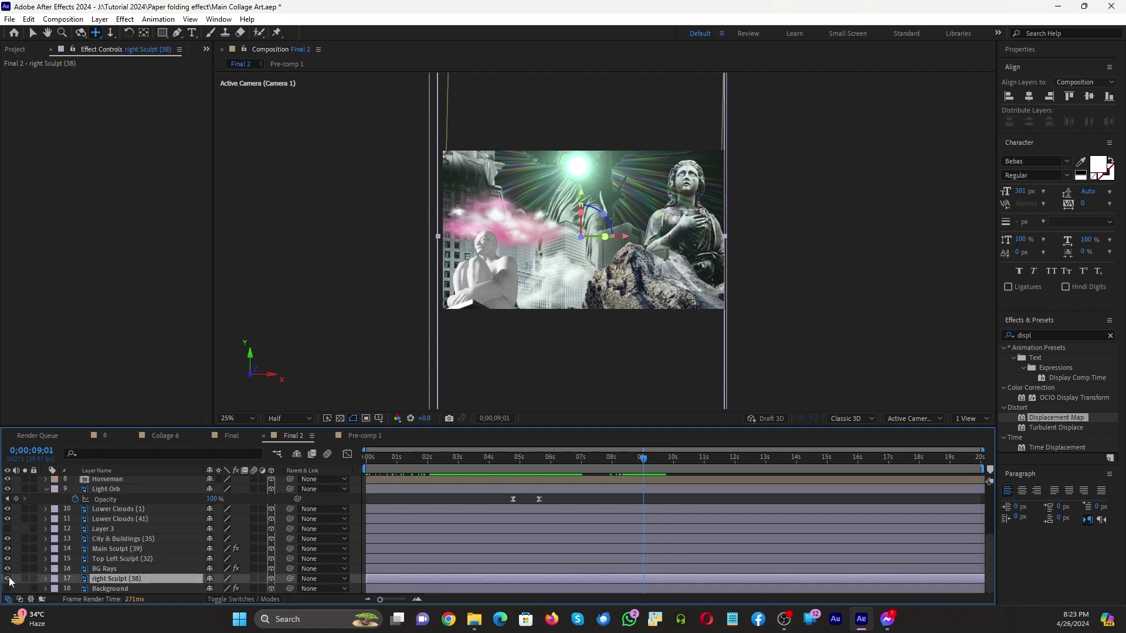
pyautogui.click(8, 579)
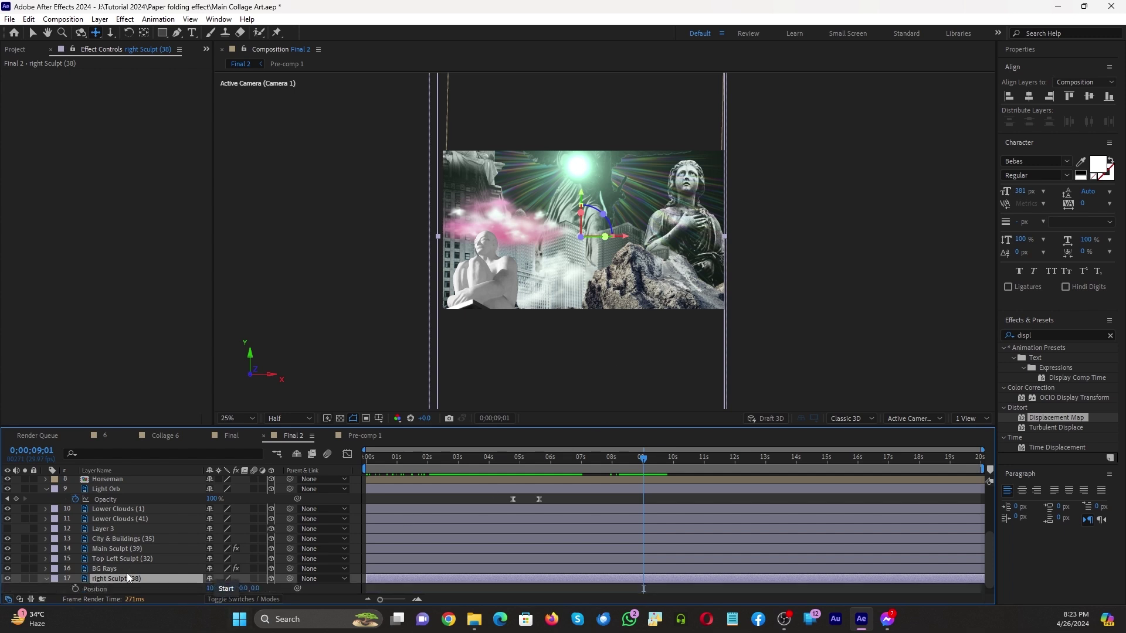
# Keyframe the statue's Position to rise from Y 2131 at about 7.8 s to 1500 by 9 s, then preview
pyautogui.press('p')
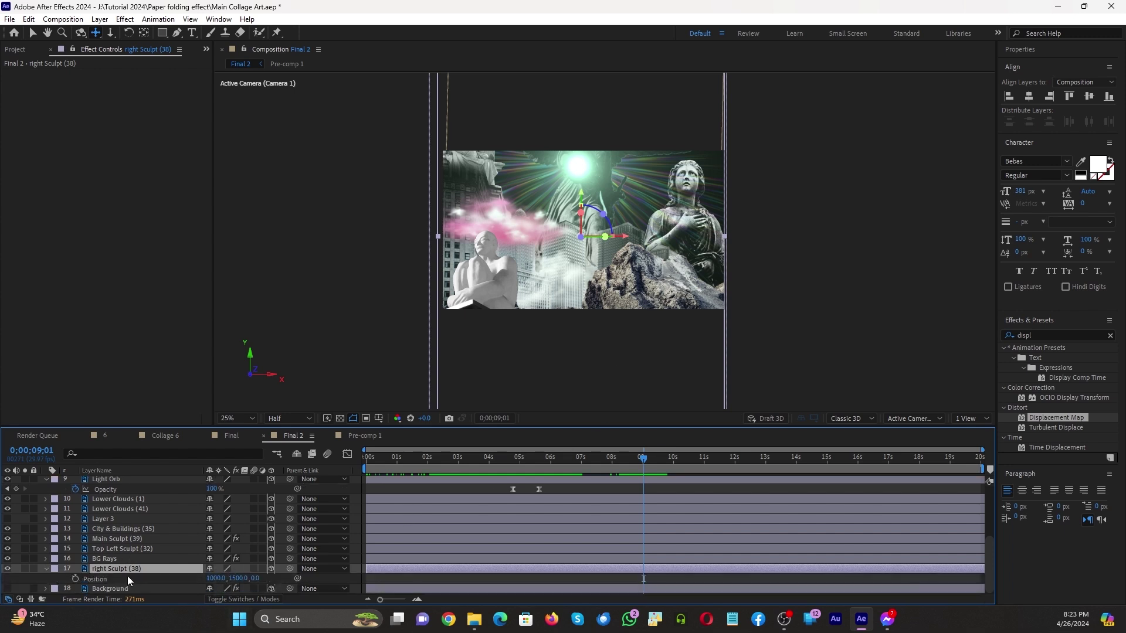
pyautogui.click(76, 579)
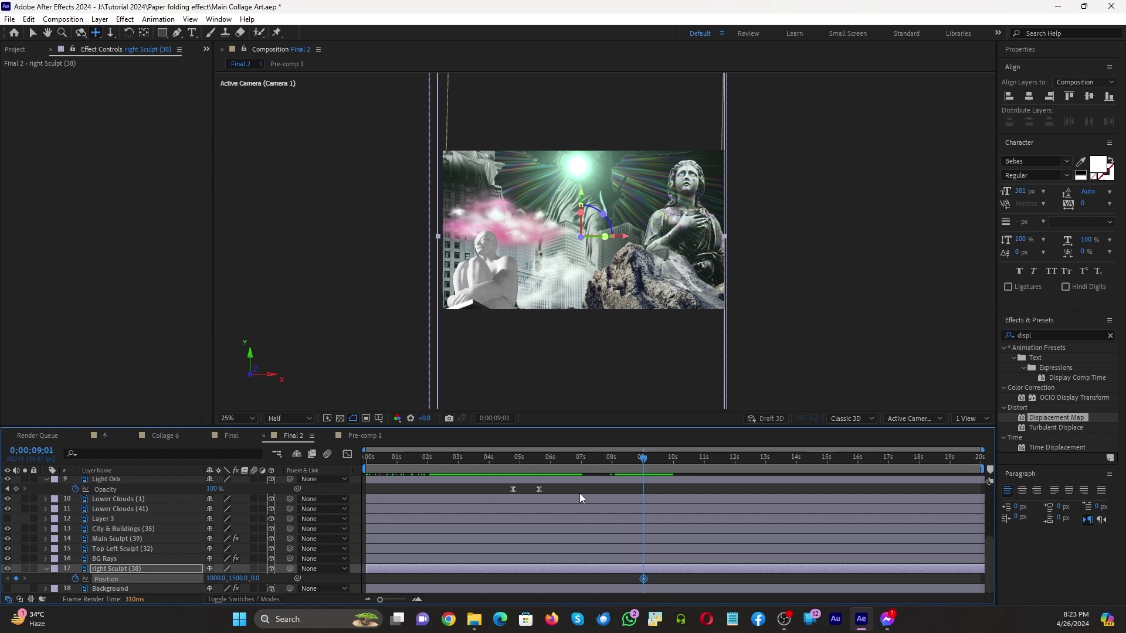
pyautogui.click(597, 456)
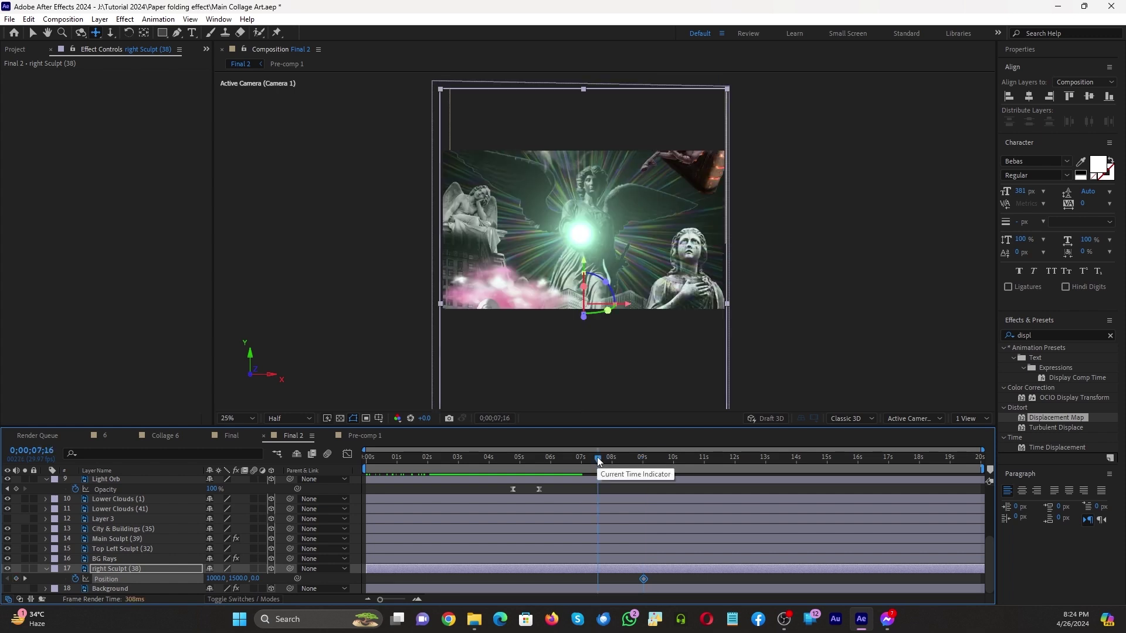
pyautogui.moveTo(598, 461); pyautogui.dragTo(607, 460)
pyautogui.moveTo(663, 578); pyautogui.dragTo(585, 586)
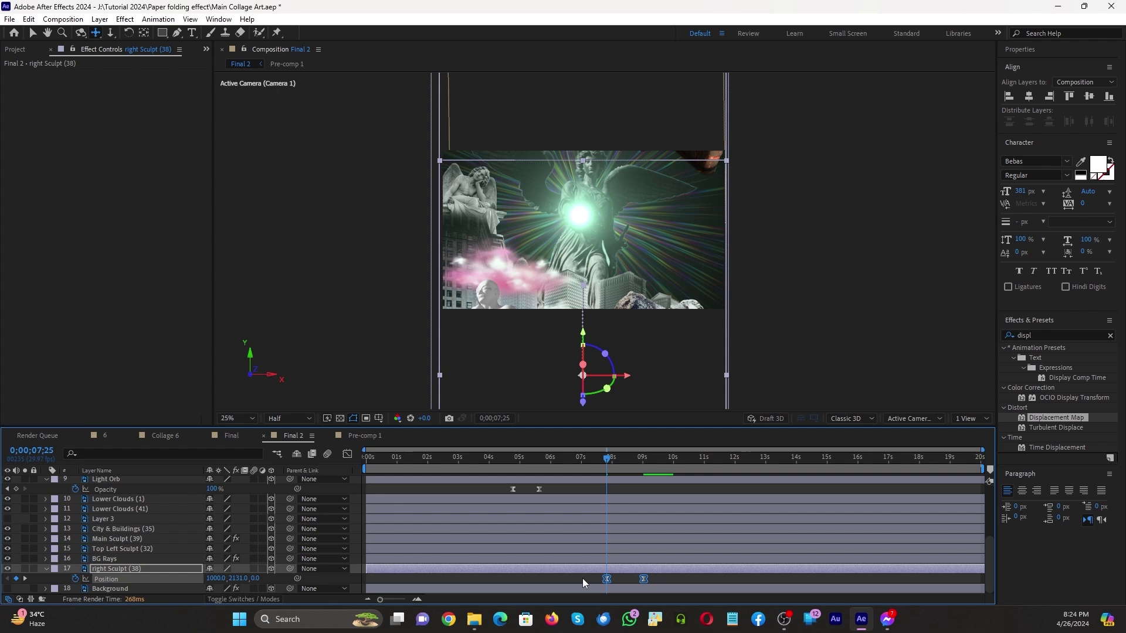
pyautogui.click(574, 460)
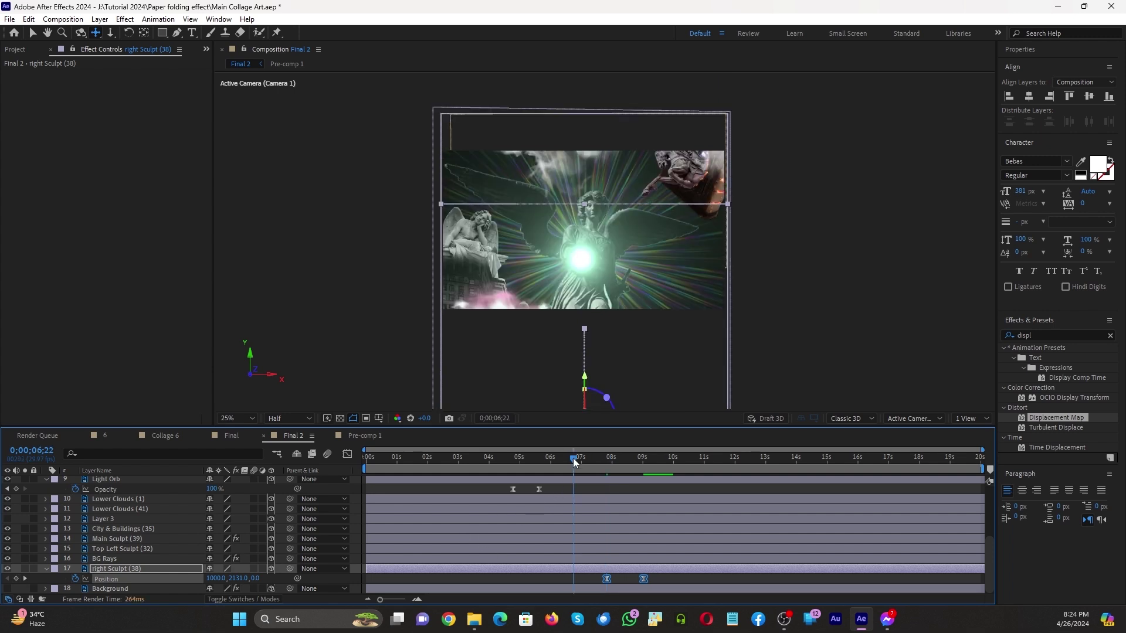
pyautogui.press('space')
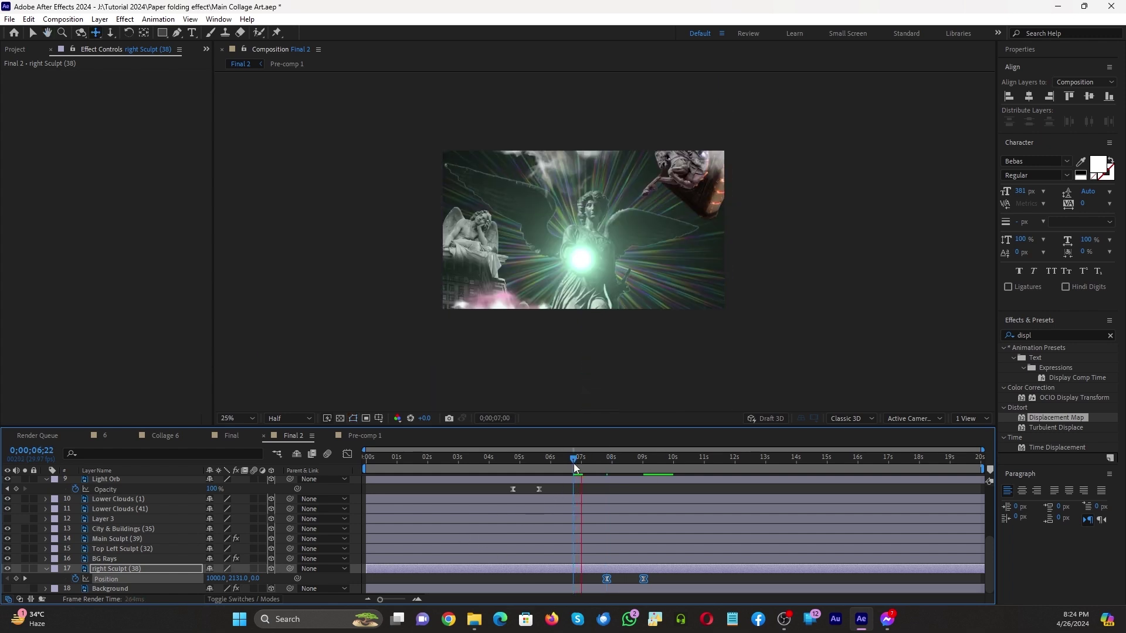
pyautogui.press('space')
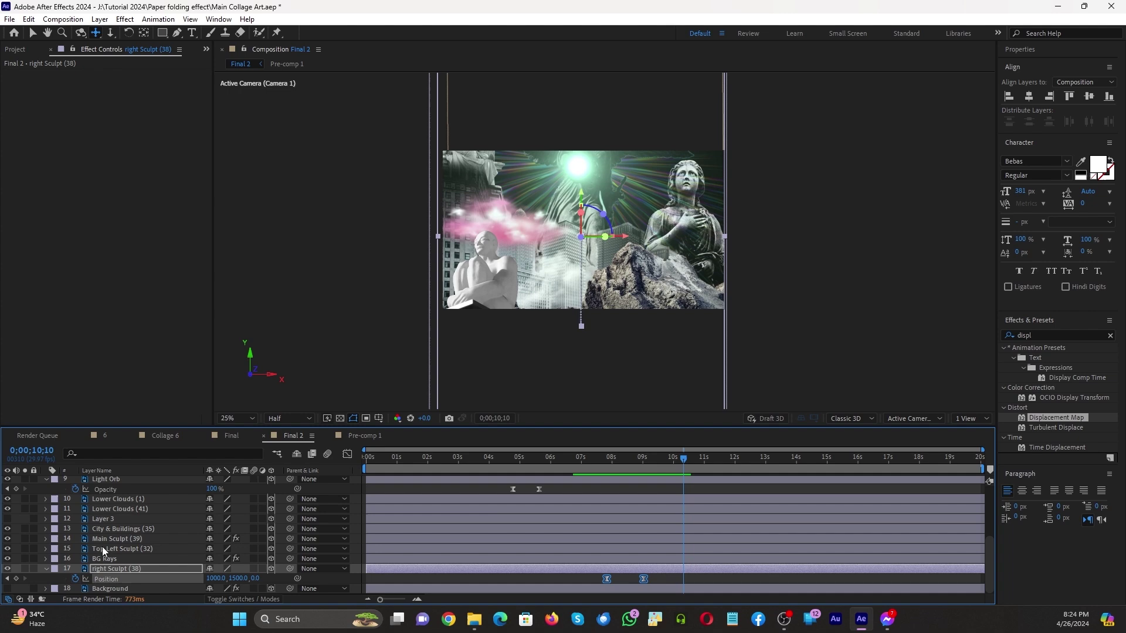
# Keyframe Lower Clouds (41) Position with X 1000 at the comp end and X 837 at 8 seconds
pyautogui.scroll(3, 105, 550)
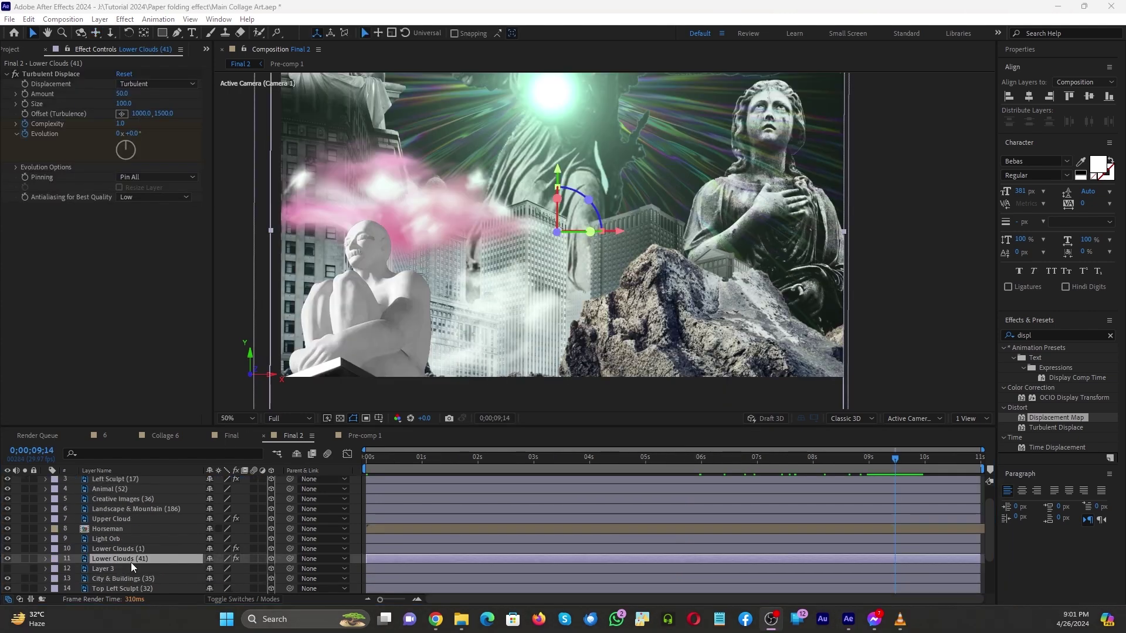
pyautogui.click(8, 559)
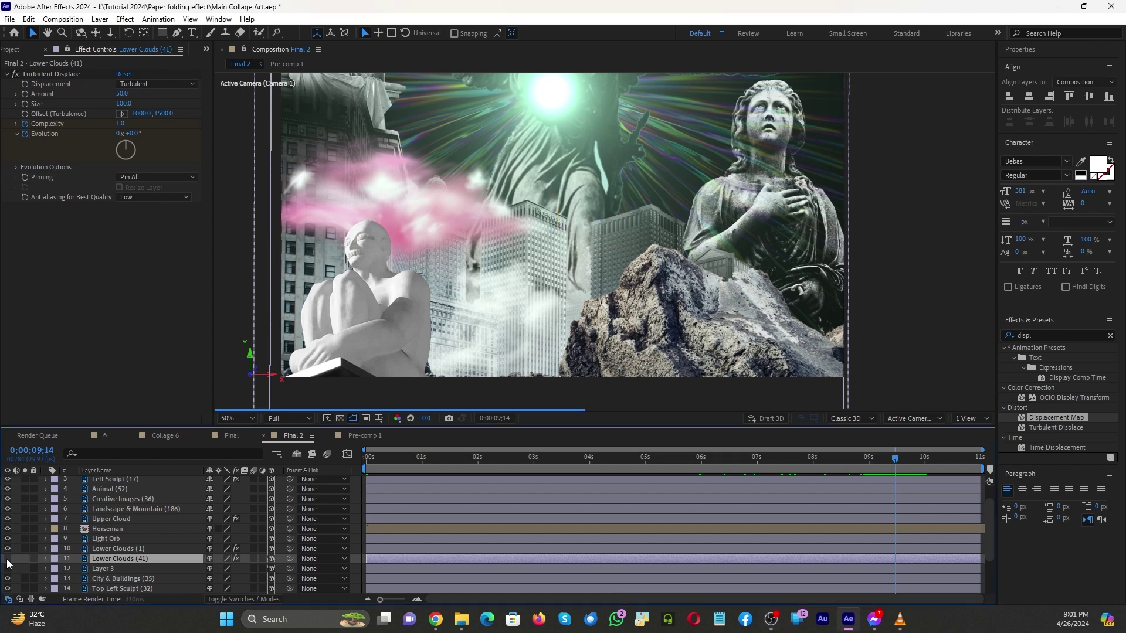
pyautogui.click(7, 560)
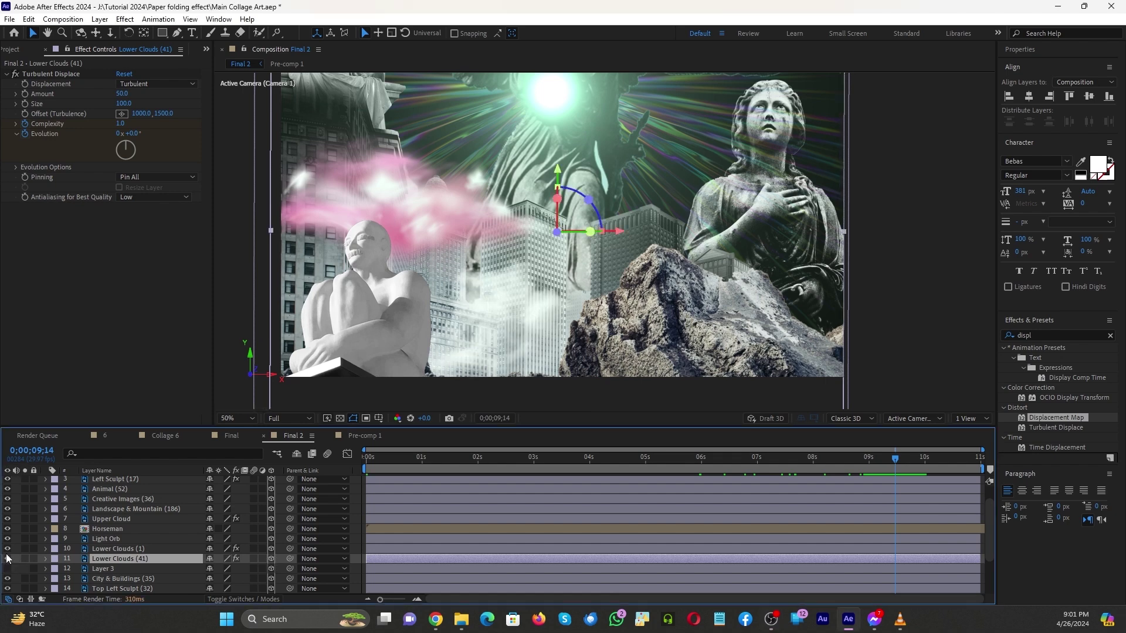
pyautogui.press('p')
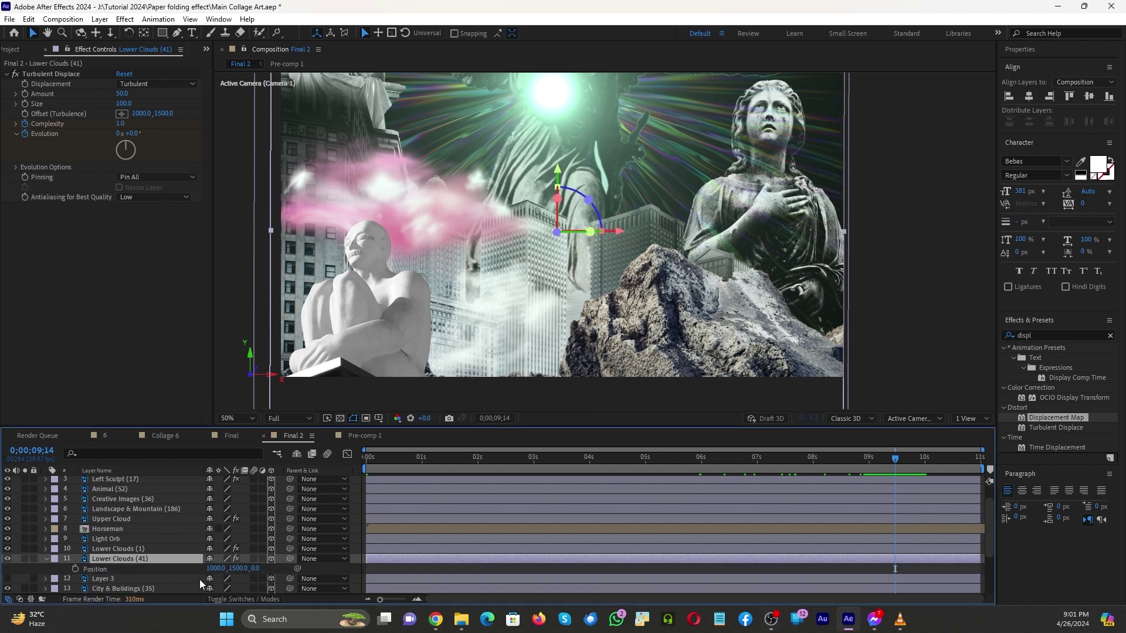
pyautogui.click(75, 570)
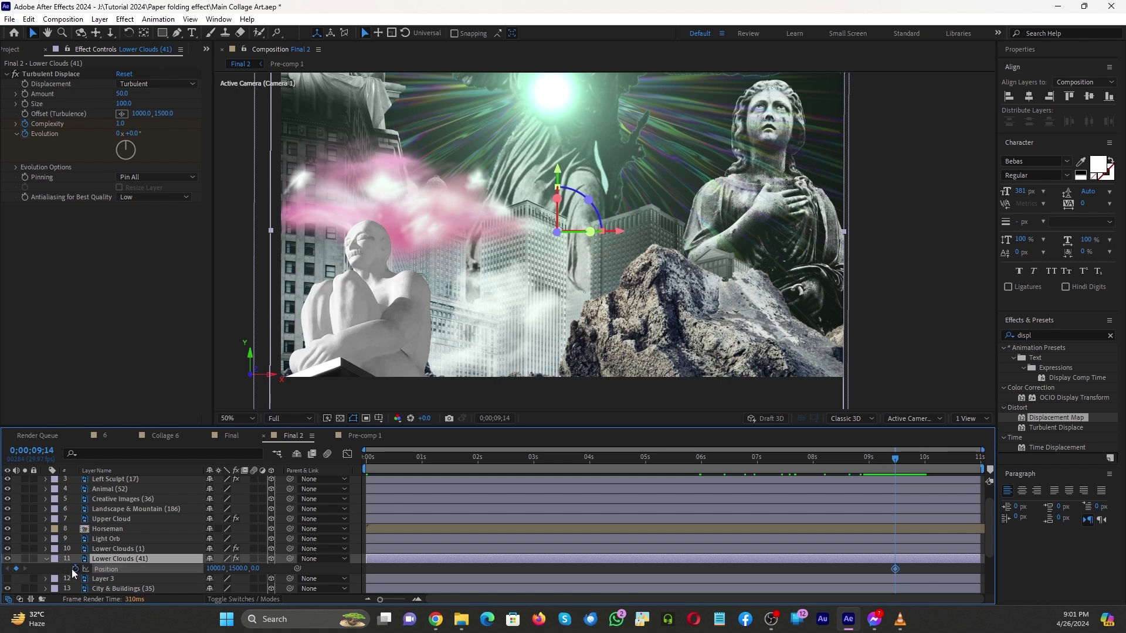
pyautogui.moveTo(895, 570); pyautogui.dragTo(985, 569)
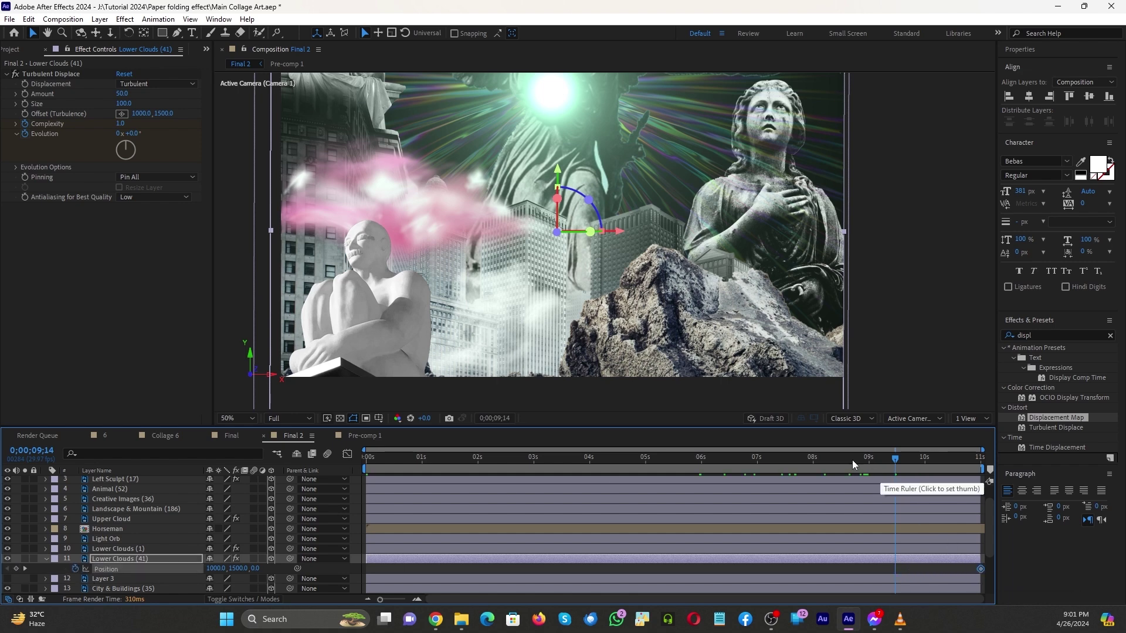
pyautogui.moveTo(854, 465); pyautogui.dragTo(814, 463)
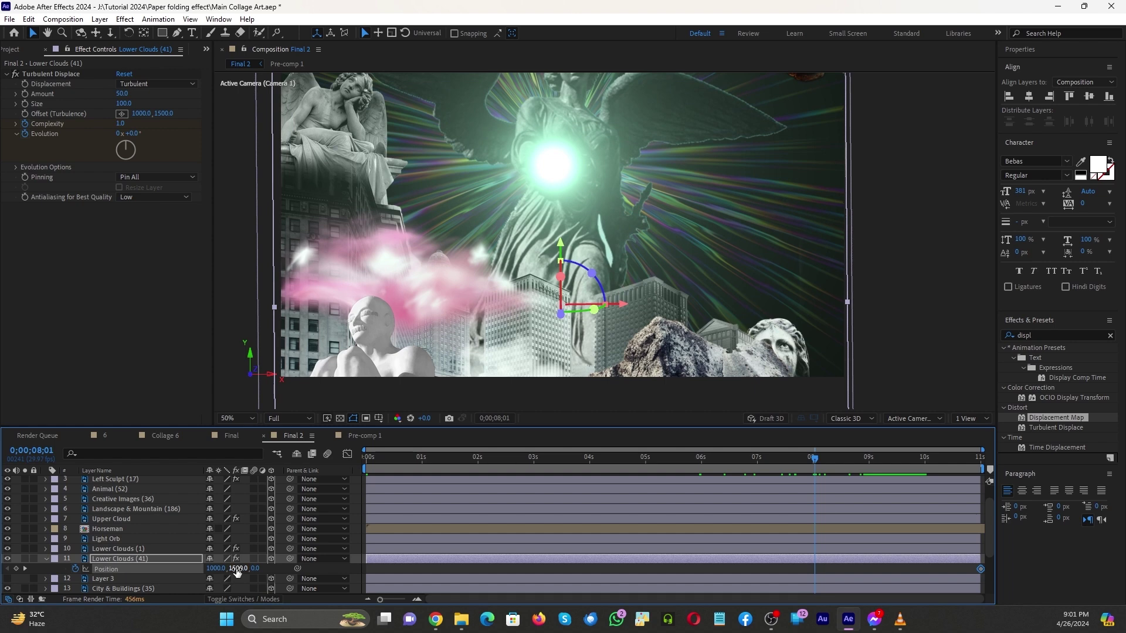
pyautogui.moveTo(217, 569); pyautogui.dragTo(134, 569)
pyautogui.moveTo(210, 569); pyautogui.dragTo(197, 568)
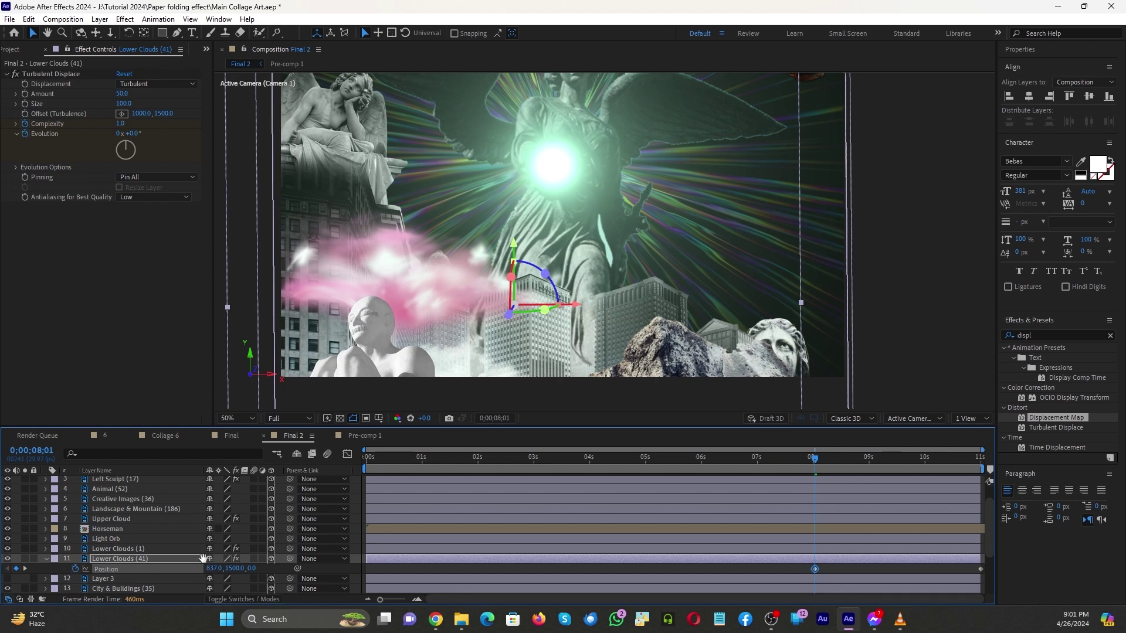
# Preview the cloud drift and apply Easy Ease to both Position keyframes
pyautogui.press('space')
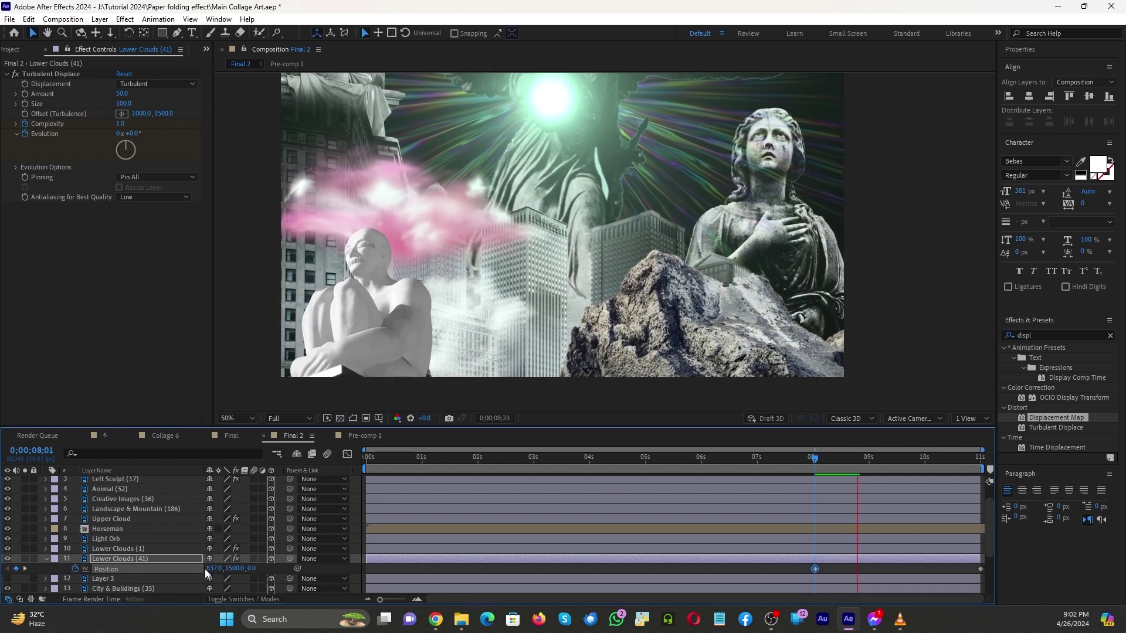
pyautogui.press('space')
pyautogui.moveTo(869, 466); pyautogui.dragTo(930, 469)
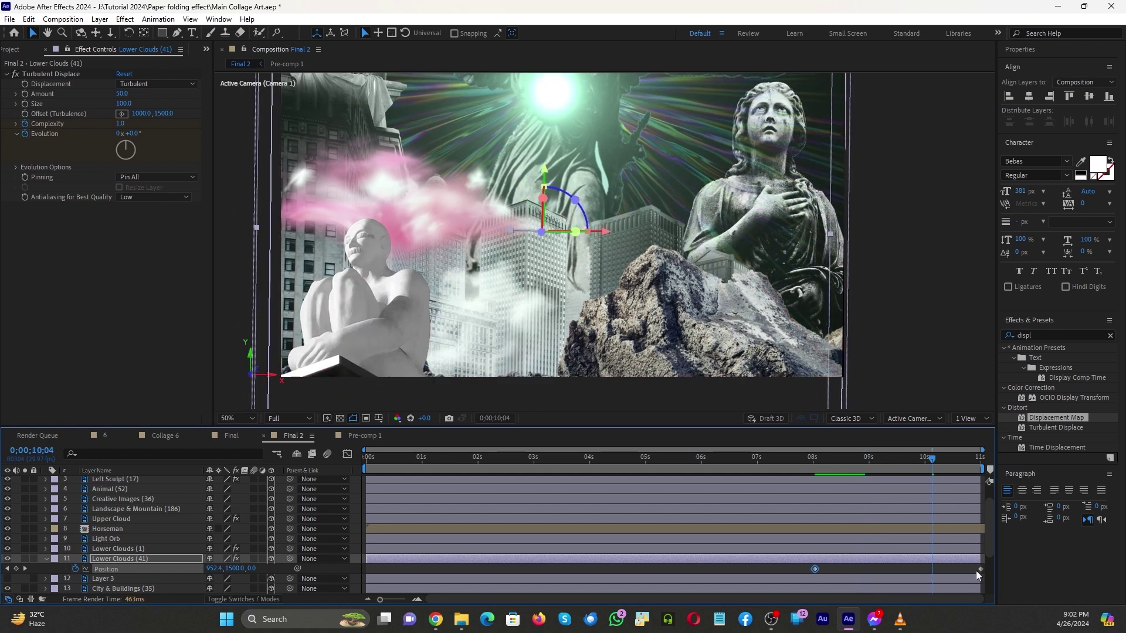
pyautogui.press('F9')
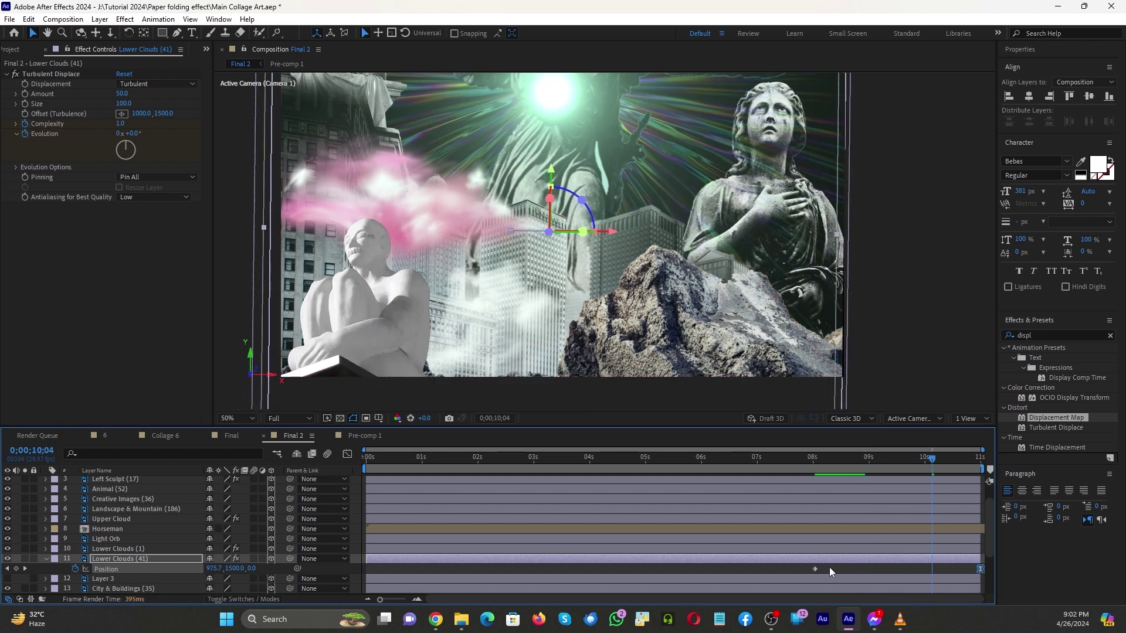
pyautogui.click(814, 569)
pyautogui.press('F9')
# Check Camera 1's wiggle(0.5,1) Z Rotation expression and scrub the comp to about 9.8 seconds
pyautogui.scroll(1, 107, 483)
pyautogui.click(107, 483)
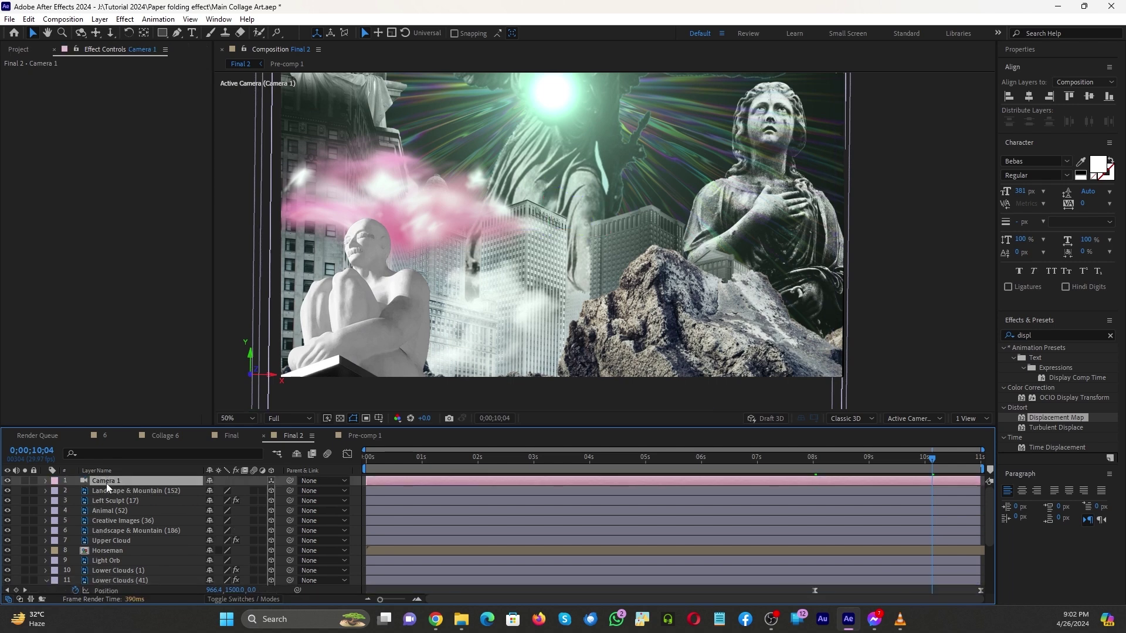
pyautogui.click(46, 481)
pyautogui.click(113, 553)
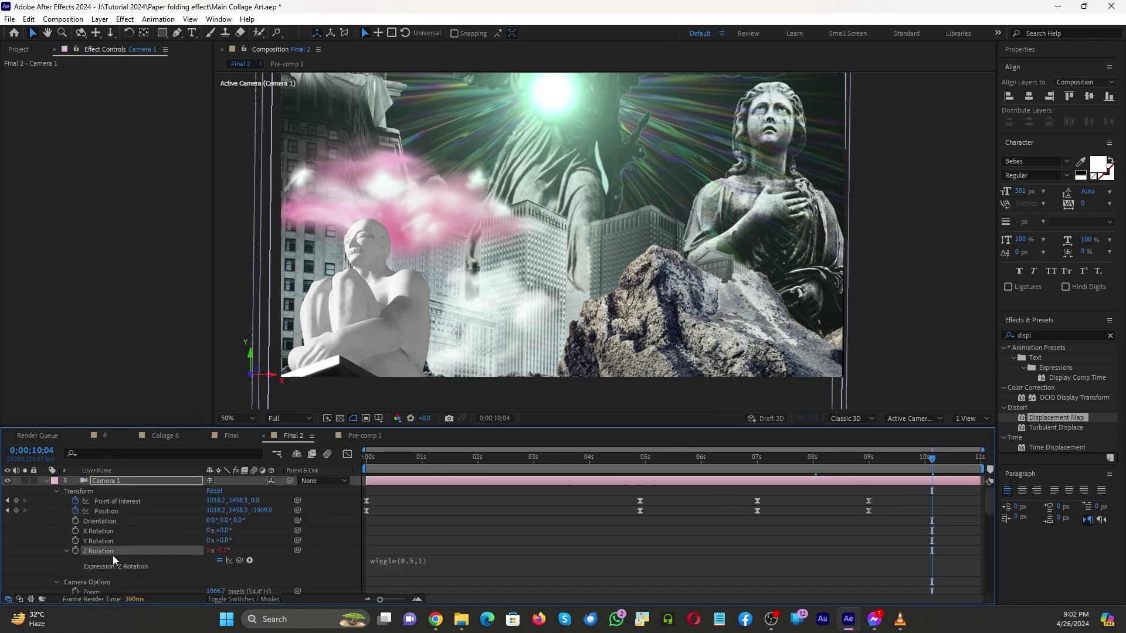
pyautogui.click(156, 525)
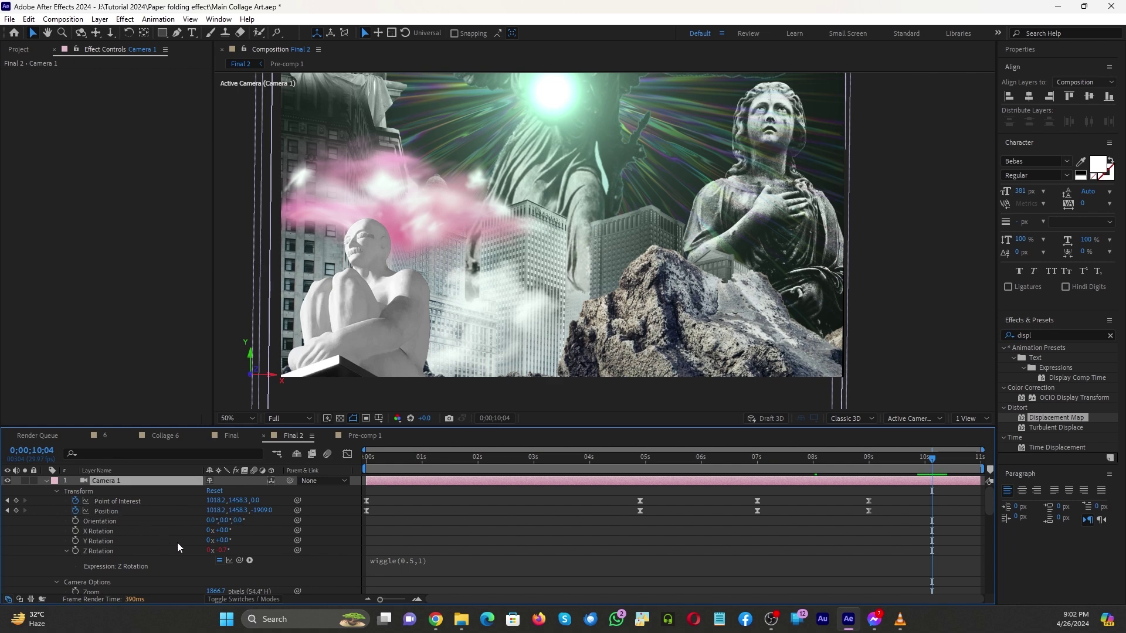
pyautogui.click(404, 461)
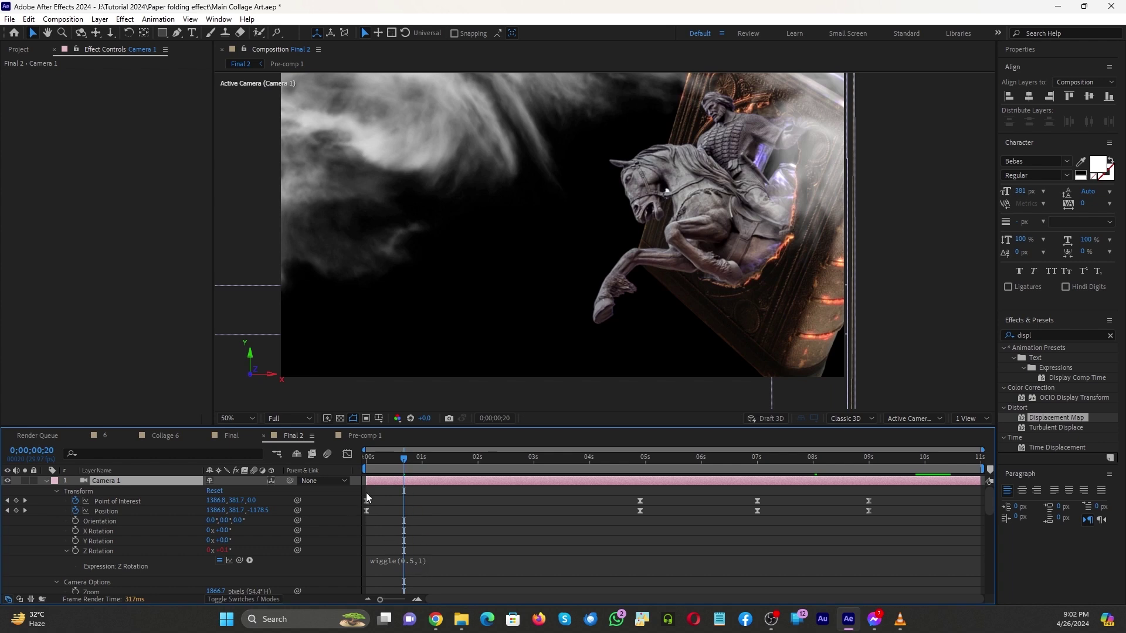
pyautogui.moveTo(897, 462); pyautogui.dragTo(911, 459)
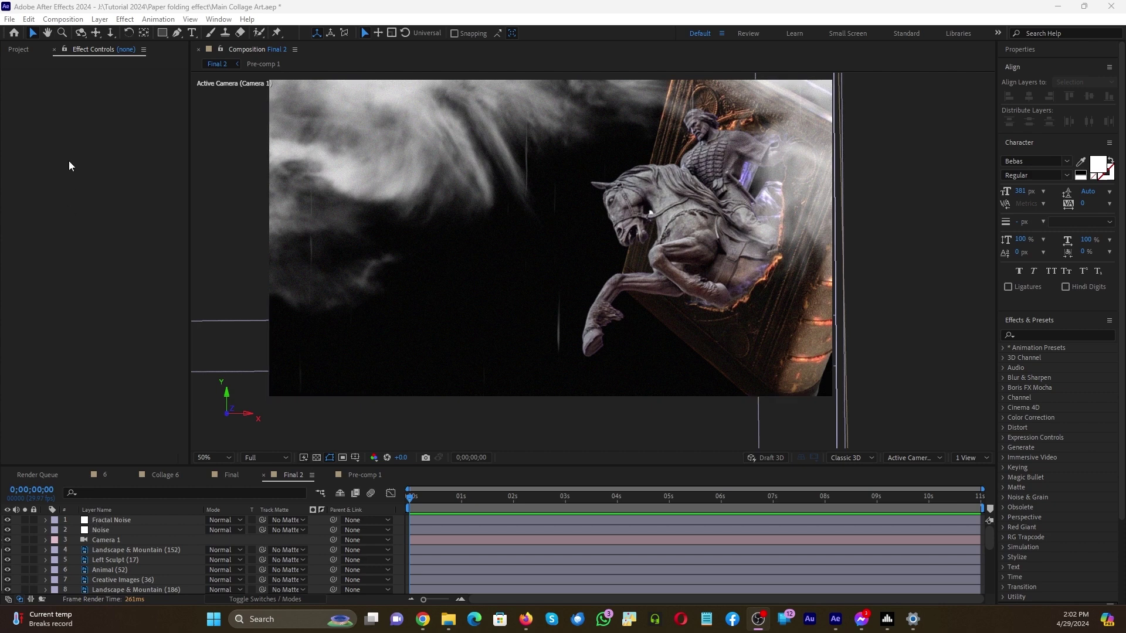
# Add Adjustment Layer 15 on top and inspect the Fractal Noise and Noise layers' settings
pyautogui.click(99, 19)
pyautogui.moveTo(117, 33)
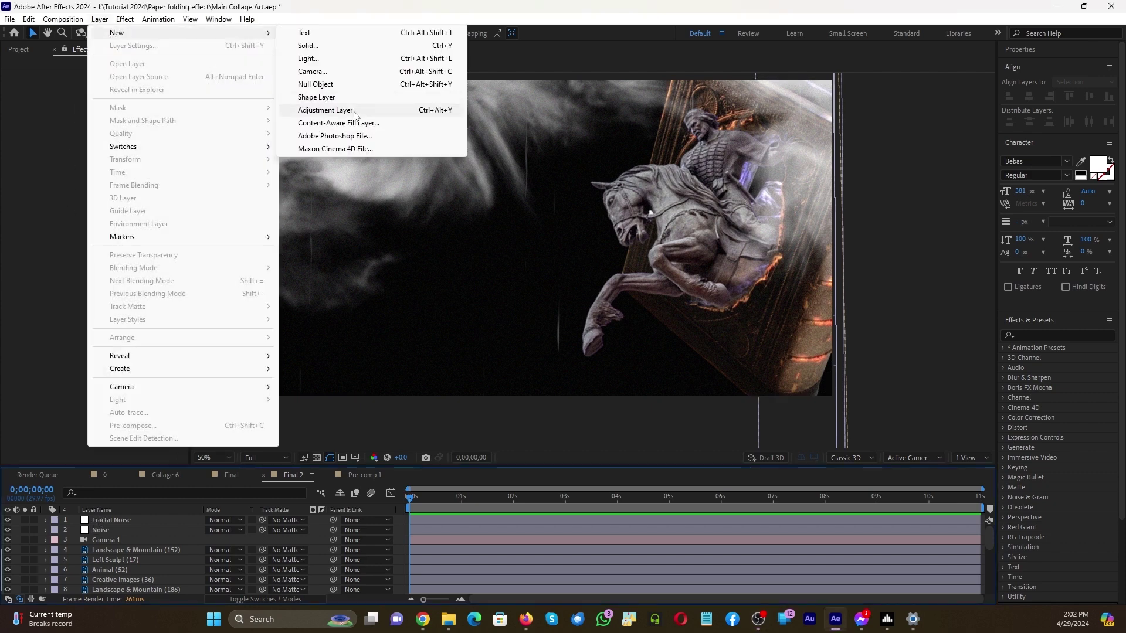
pyautogui.click(324, 110)
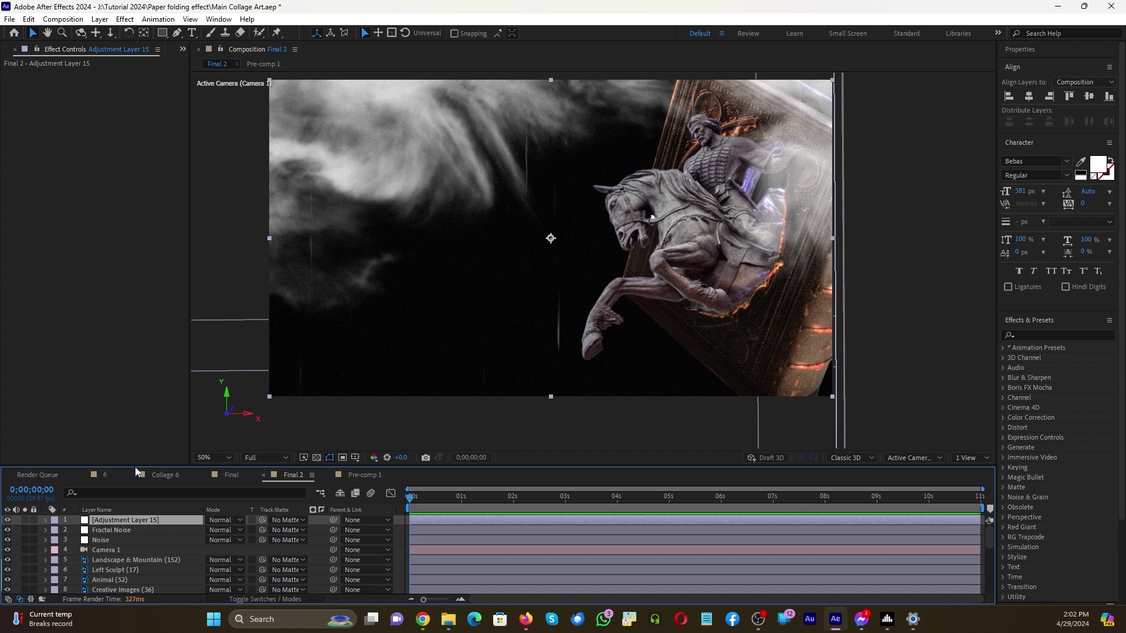
pyautogui.click(121, 533)
pyautogui.click(126, 517)
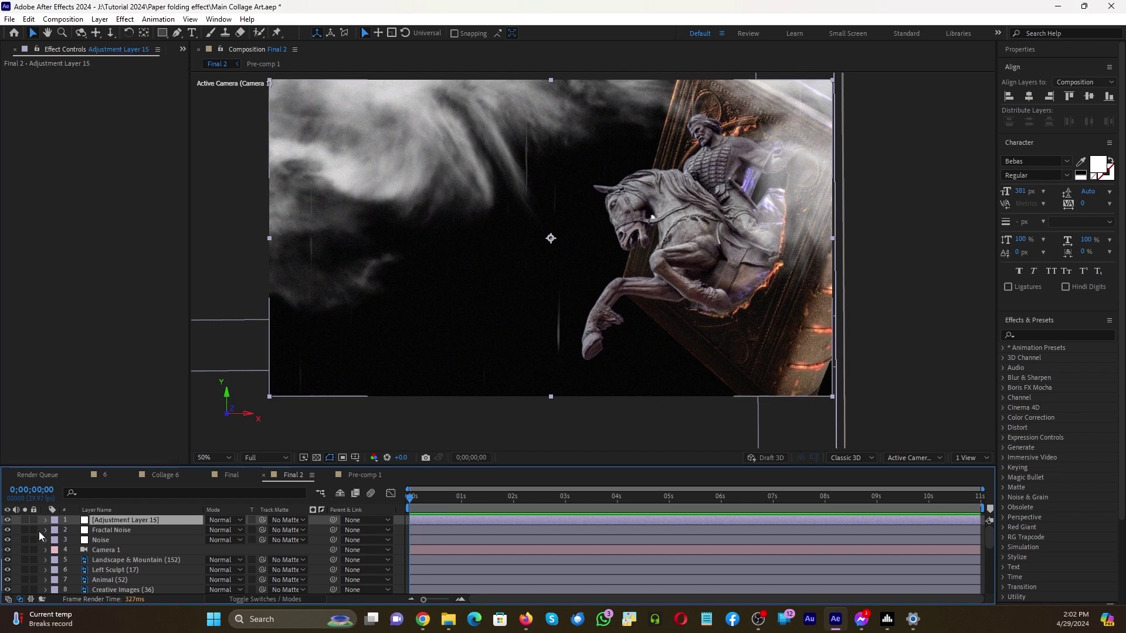
pyautogui.click(136, 531)
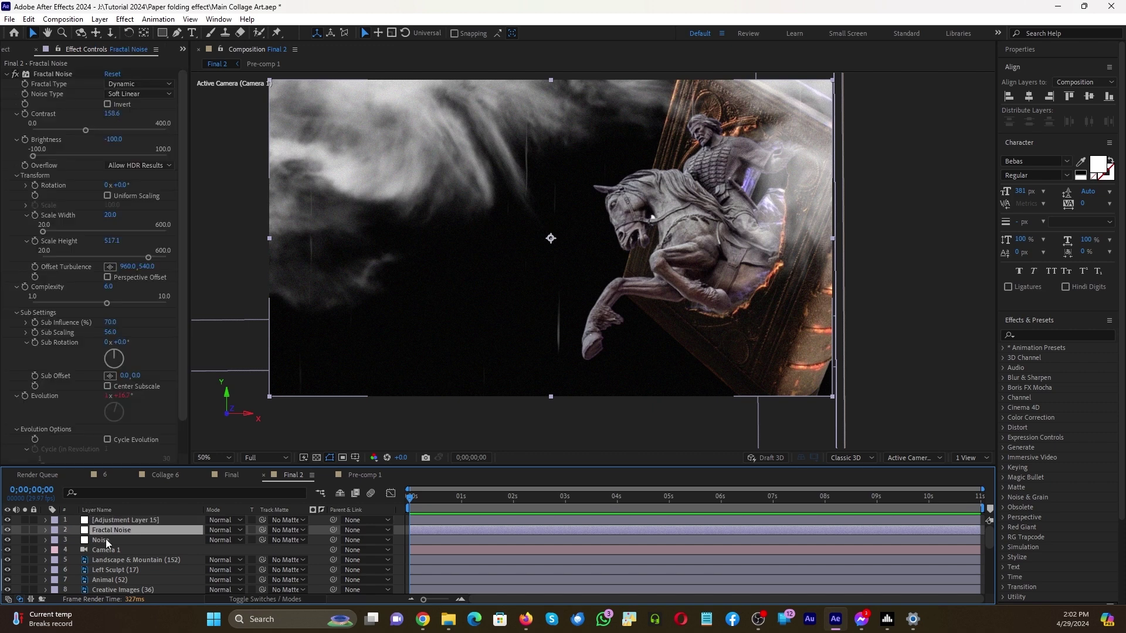
pyautogui.click(106, 540)
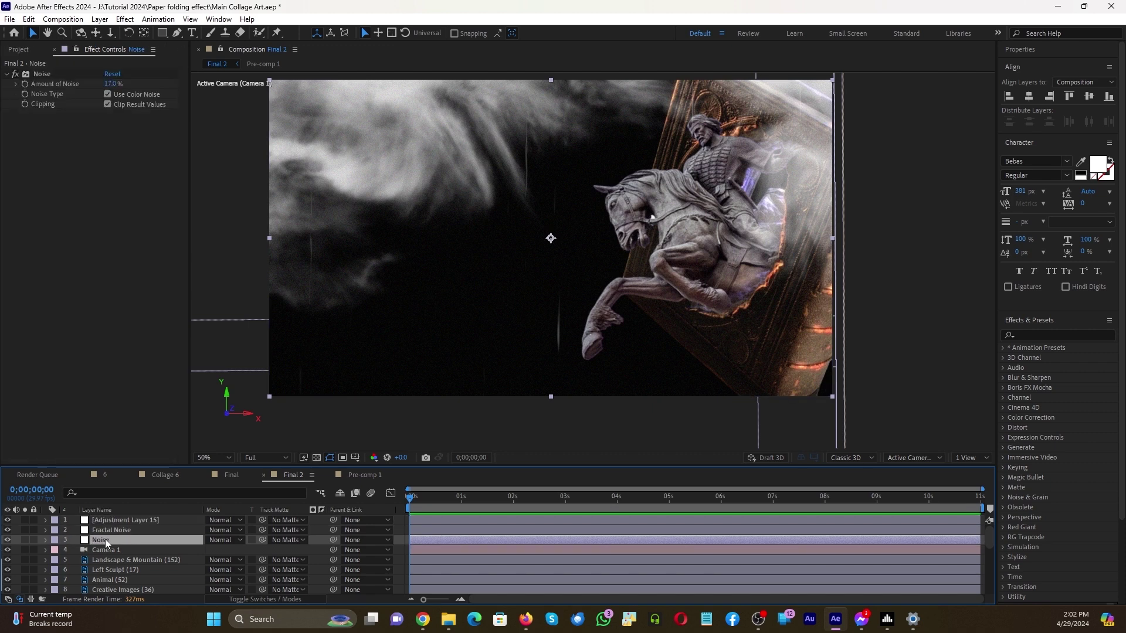
# Apply a Noise effect to Adjustment Layer 15 with Amount of Noise at 20%
pyautogui.click(134, 521)
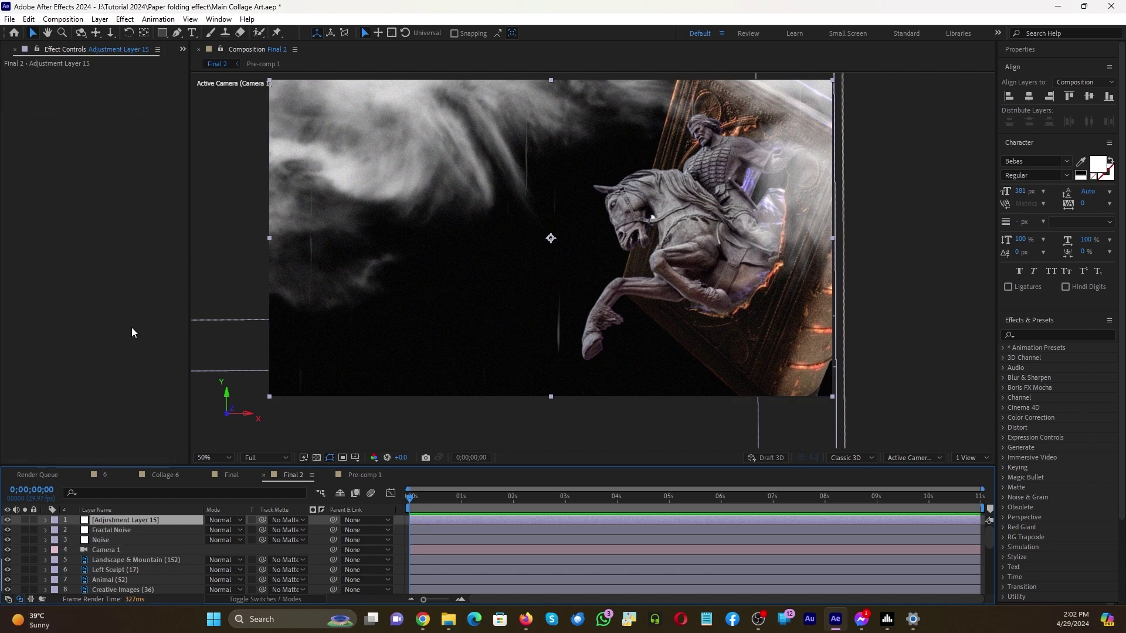
pyautogui.click(124, 19)
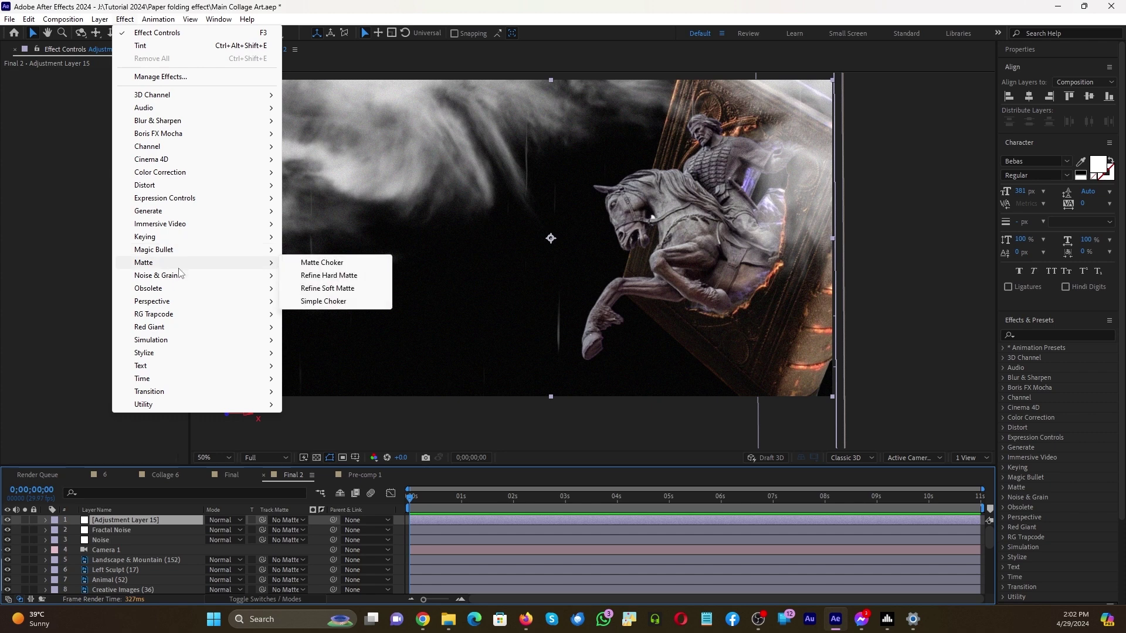
pyautogui.moveTo(179, 274)
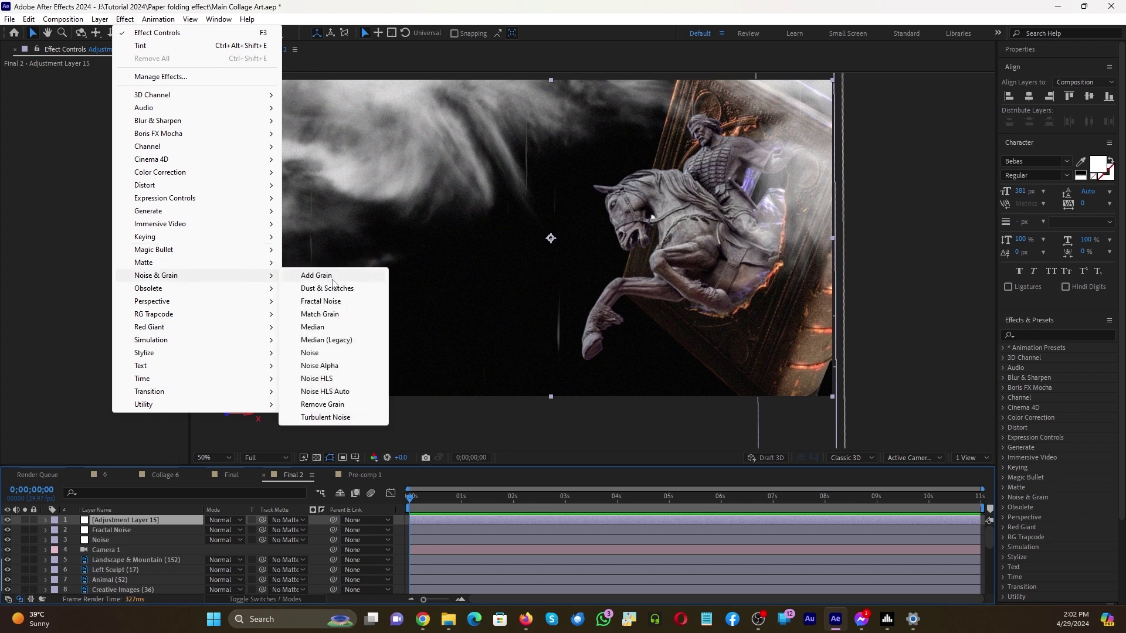
pyautogui.click(317, 352)
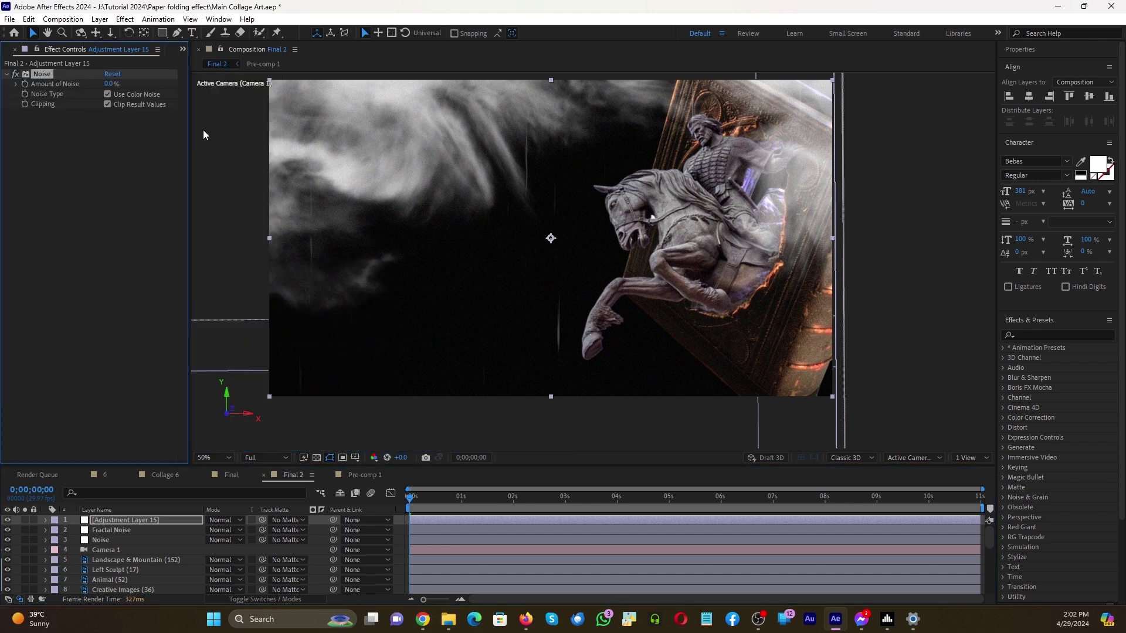
pyautogui.click(109, 83)
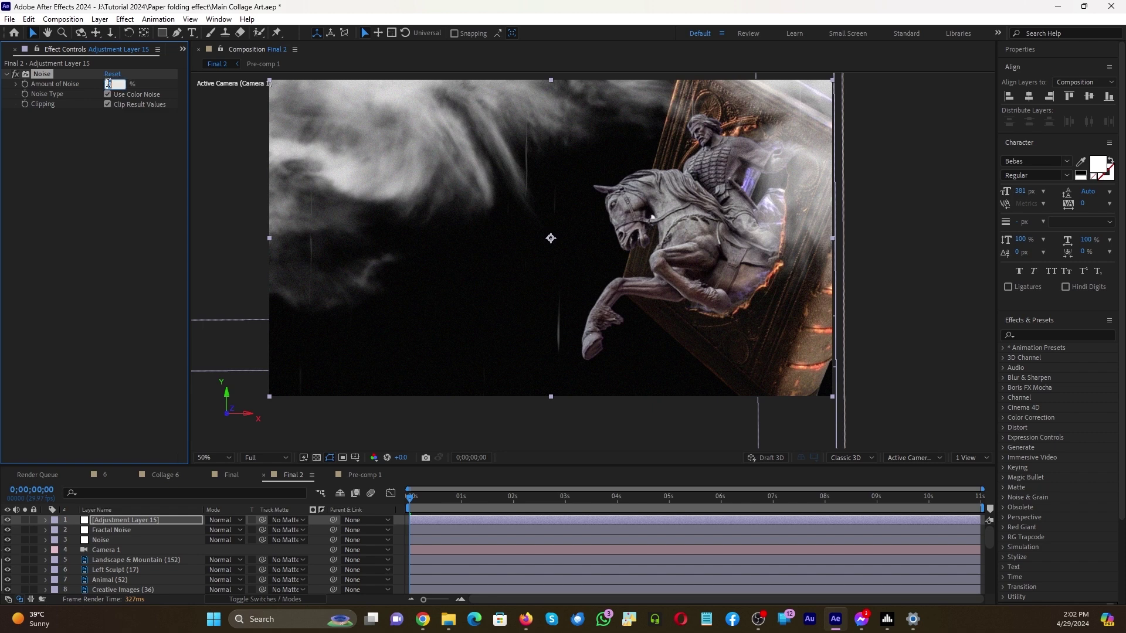
pyautogui.write('2')
pyautogui.press('Return')
# Hide the Fractal Noise and Noise layers and toggle the Noise effect off and on to compare
pyautogui.scroll(2, 648, 169)
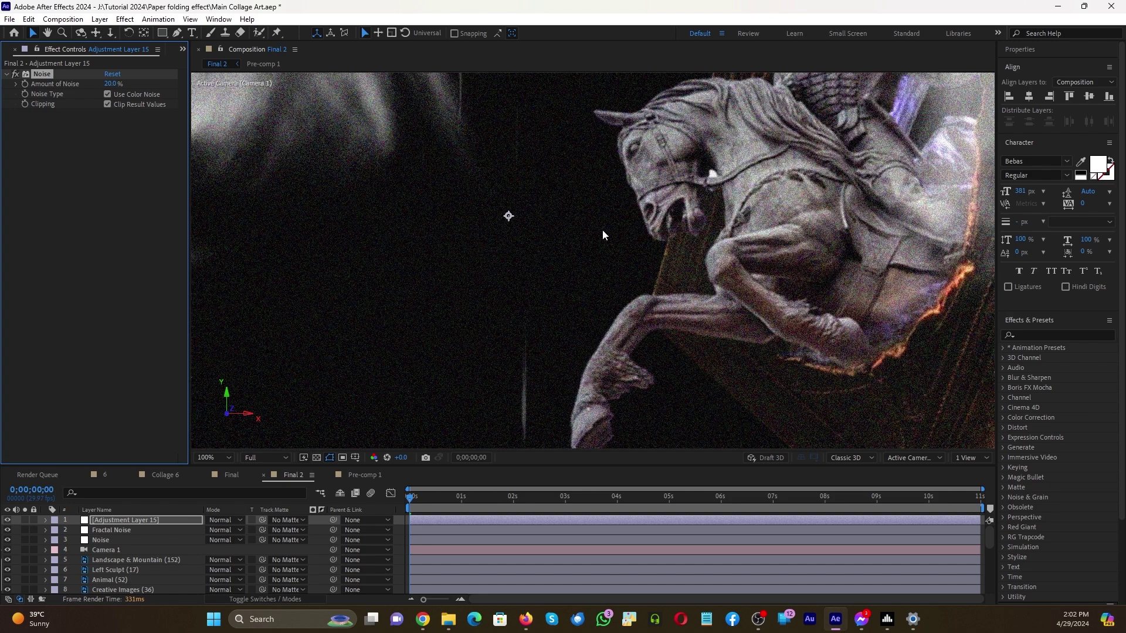
pyautogui.scroll(2, 624, 244)
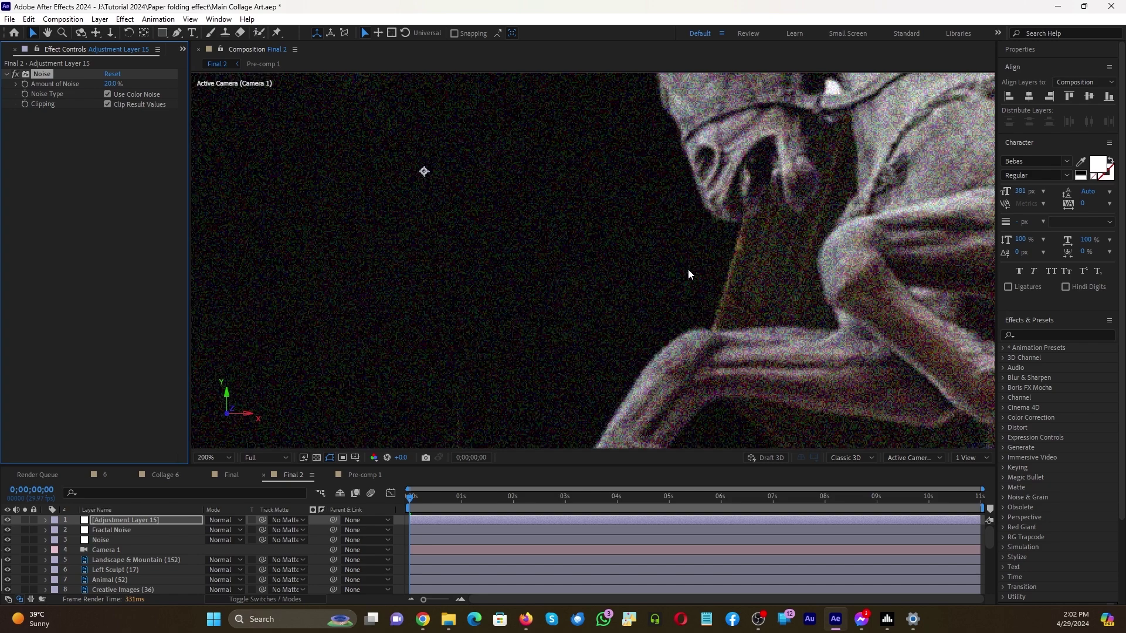
pyautogui.moveTo(12, 540); pyautogui.dragTo(8, 530)
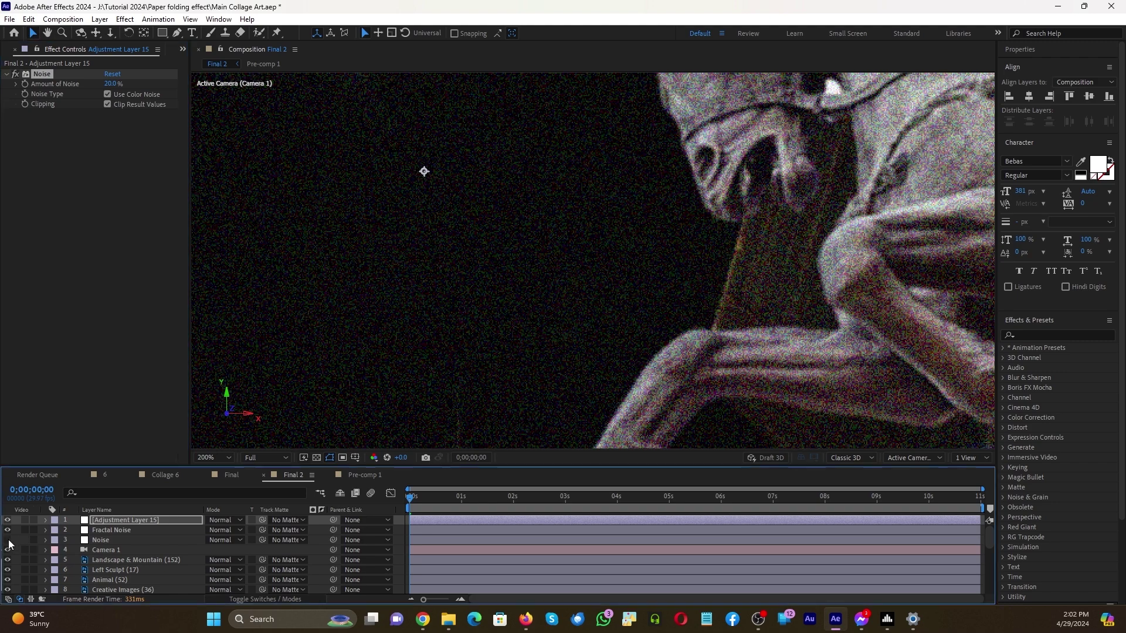
pyautogui.scroll(-2, 852, 259)
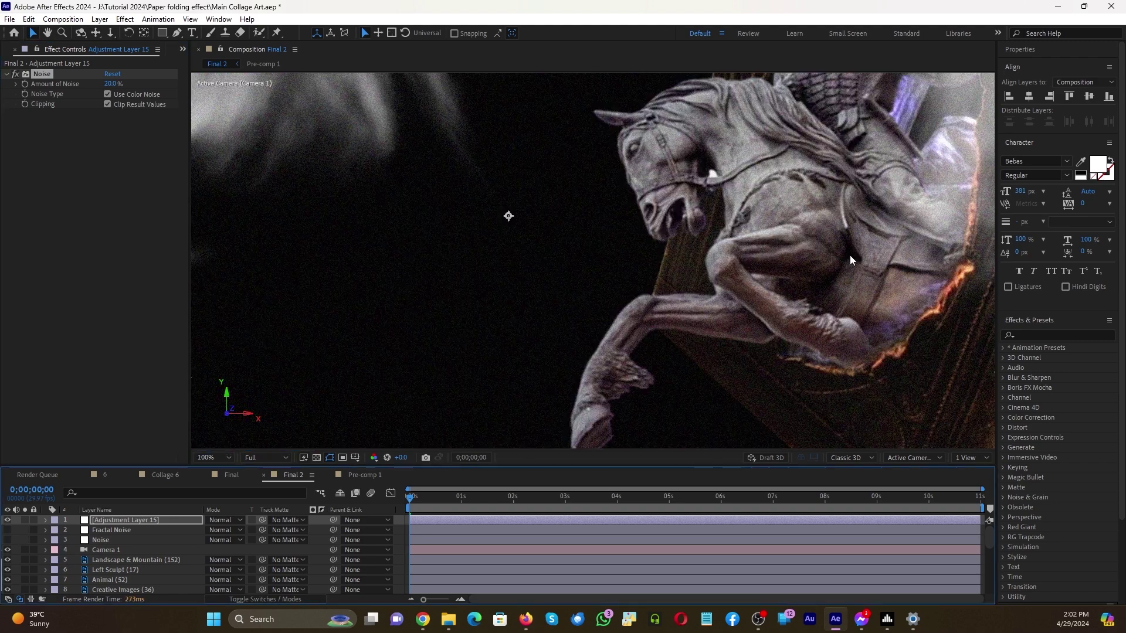
pyautogui.click(16, 75)
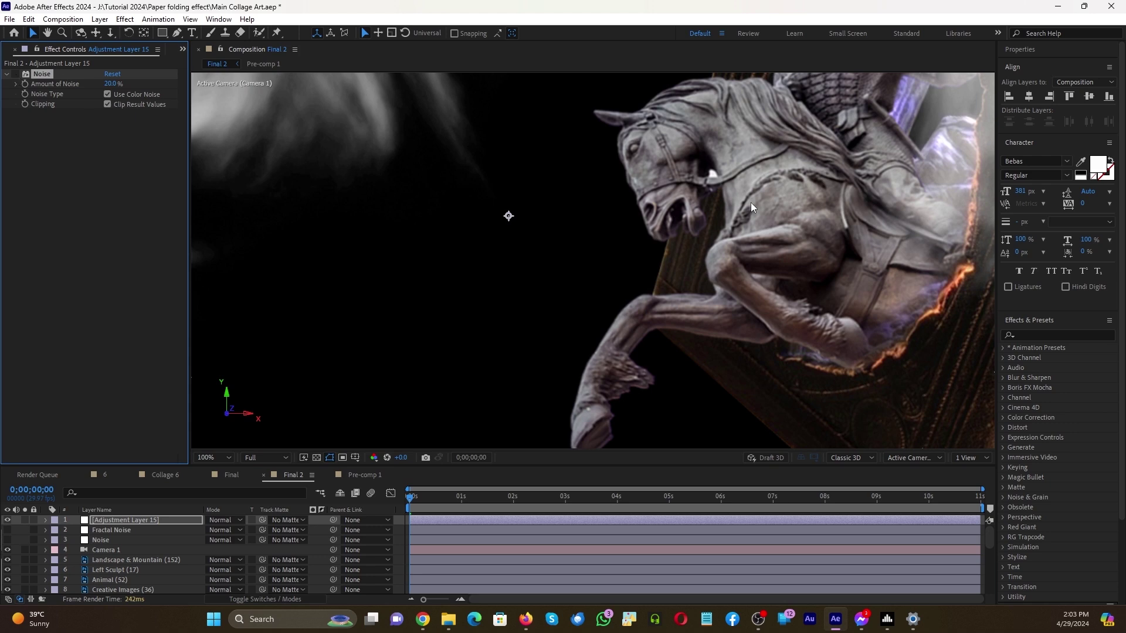
pyautogui.scroll(-3, 745, 194)
pyautogui.scroll(3, 737, 190)
pyautogui.click(14, 75)
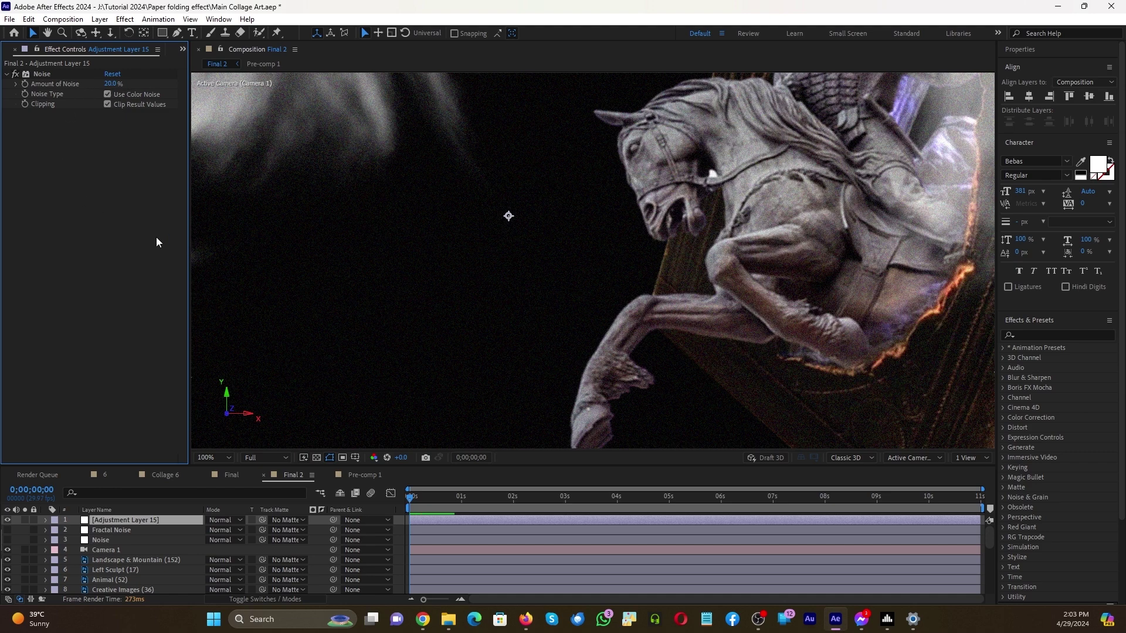
# Compare grain by toggling layer eyes, ending with Adjustment Layer 15 and Noise visible, Fractal Noise hidden
pyautogui.click(111, 540)
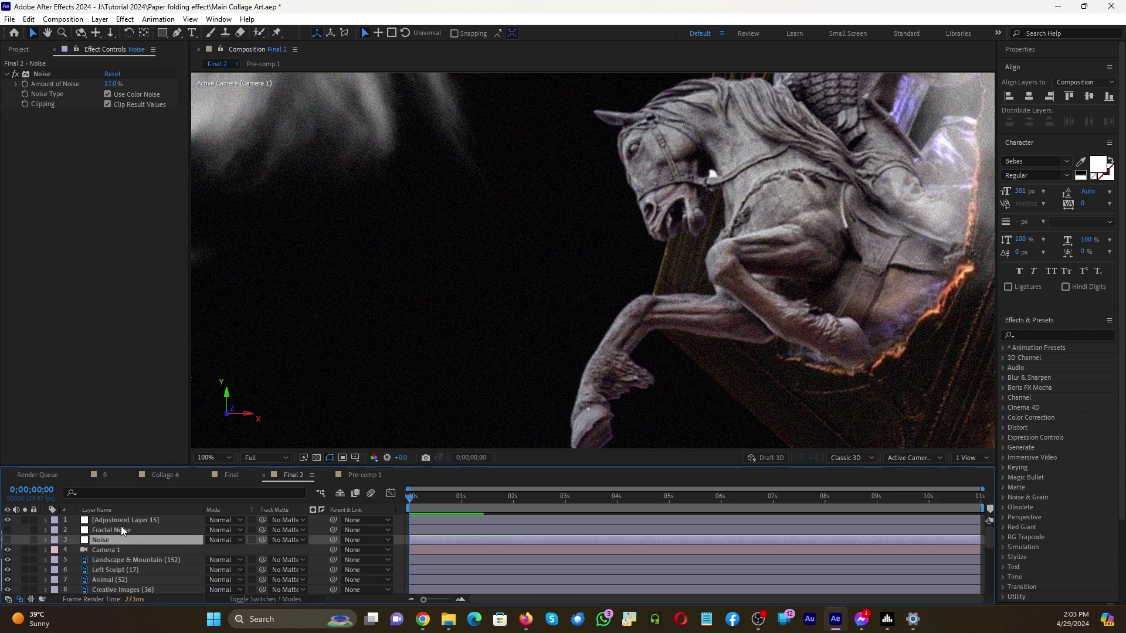
pyautogui.click(135, 520)
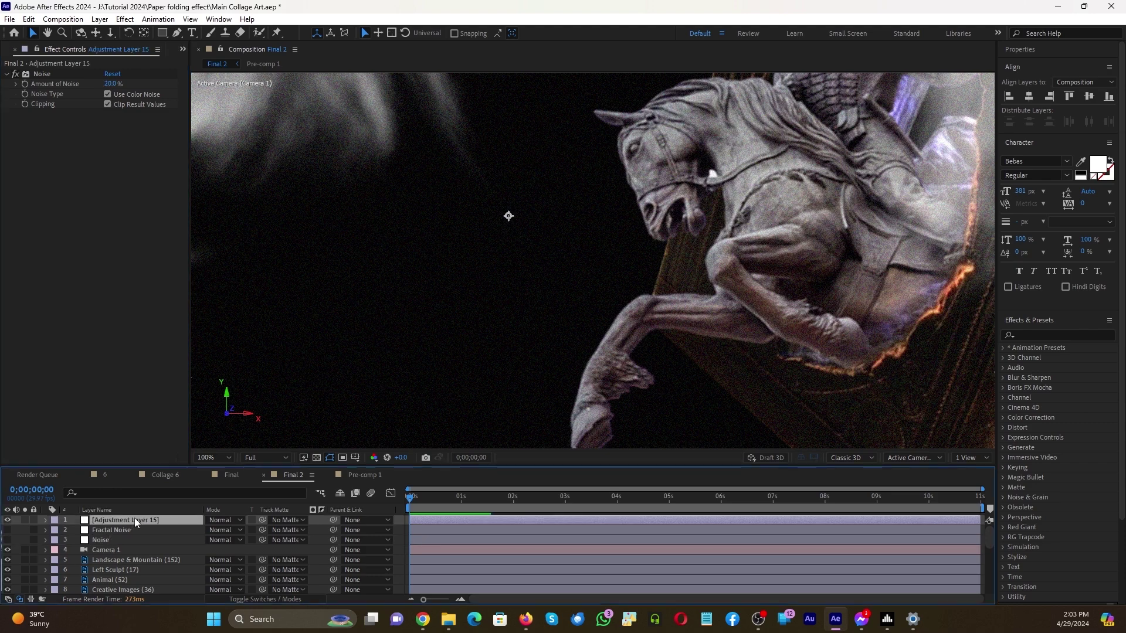
pyautogui.click(7, 520)
pyautogui.click(111, 541)
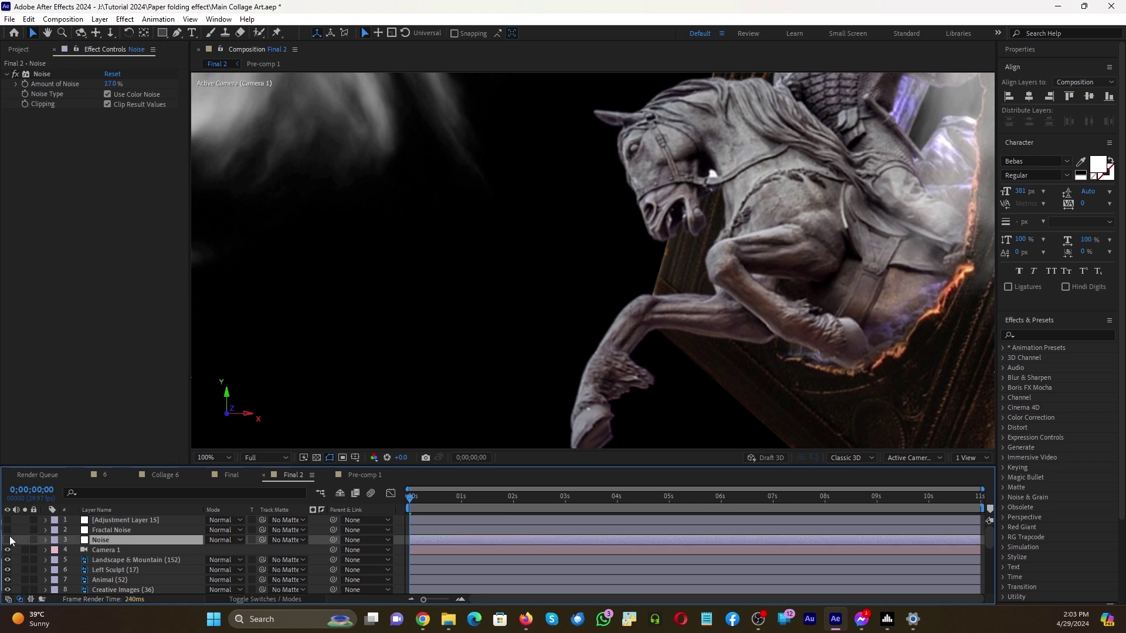
pyautogui.click(7, 540)
pyautogui.click(124, 531)
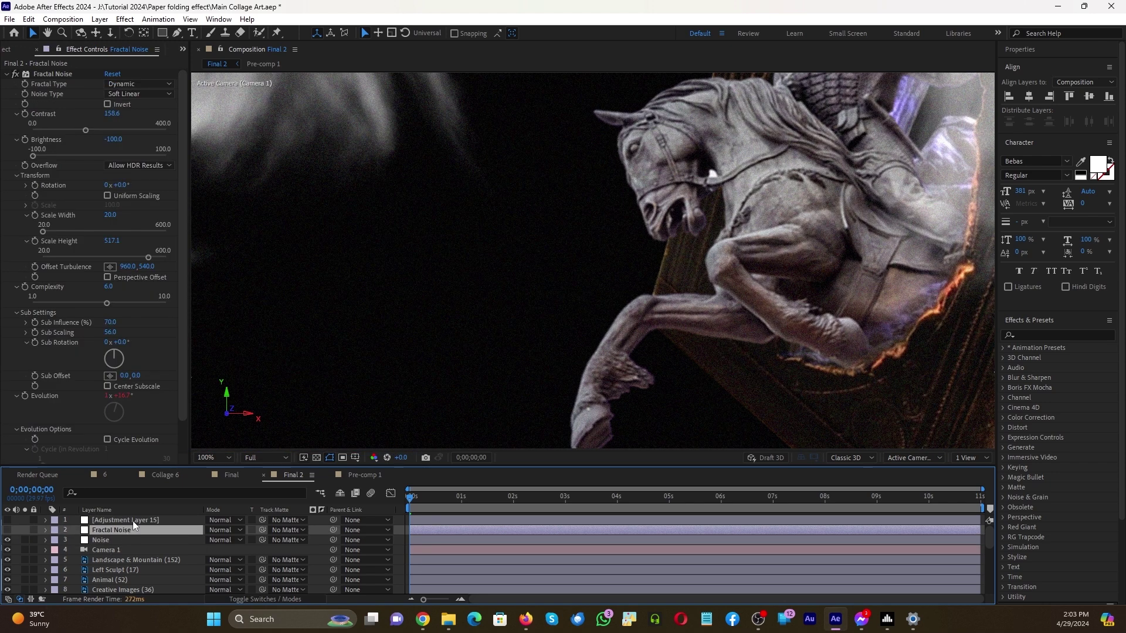
pyautogui.click(132, 521)
pyautogui.click(8, 531)
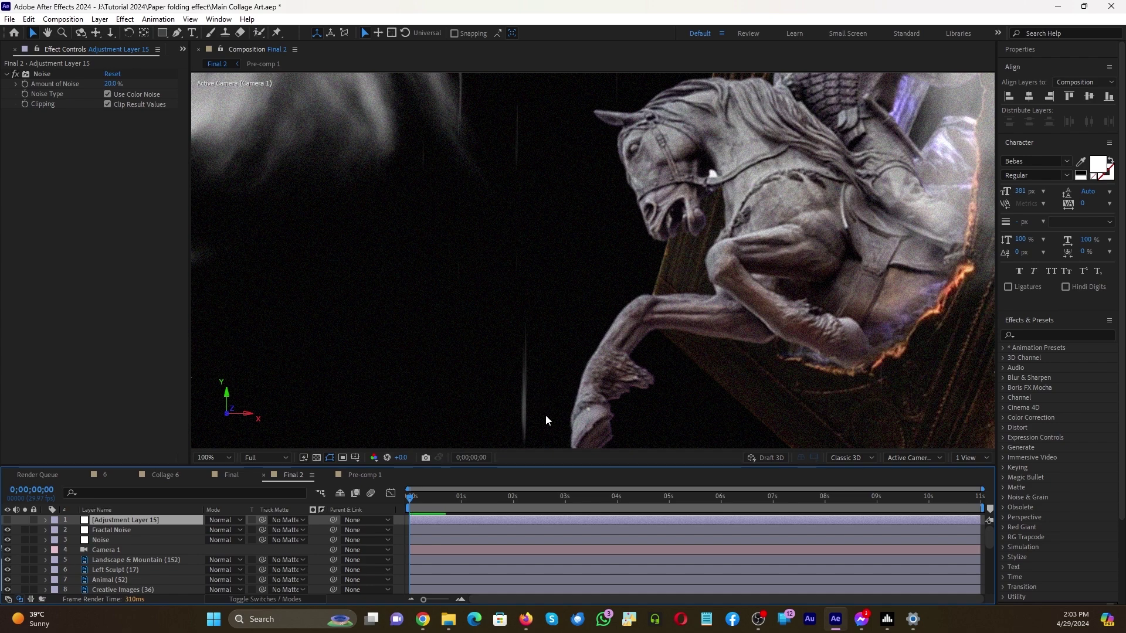
pyautogui.click(7, 530)
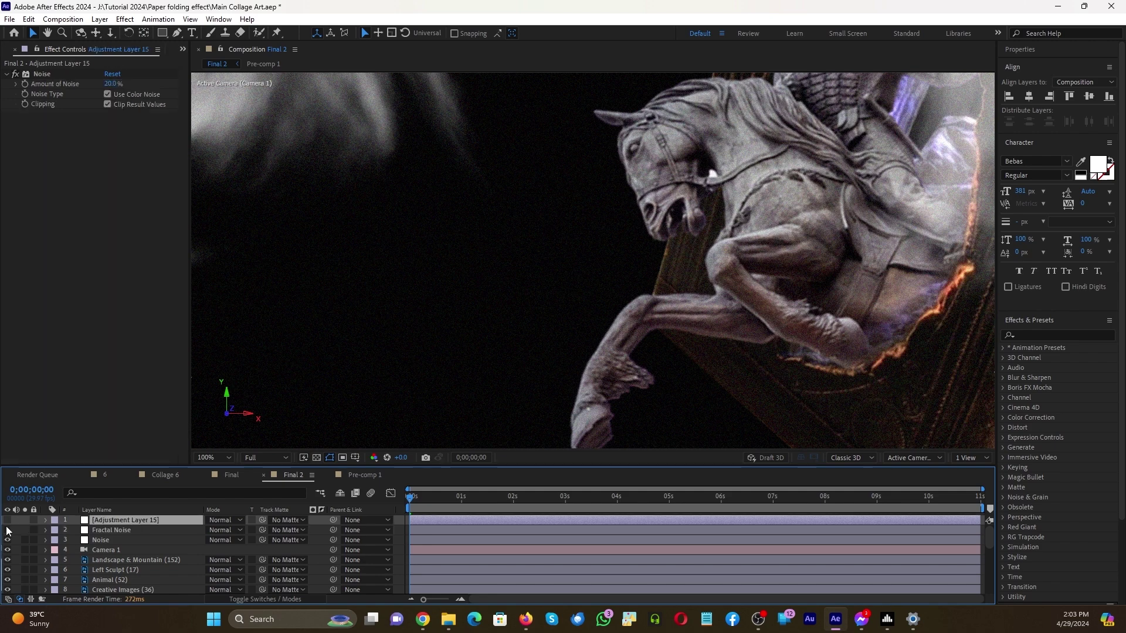
pyautogui.click(8, 520)
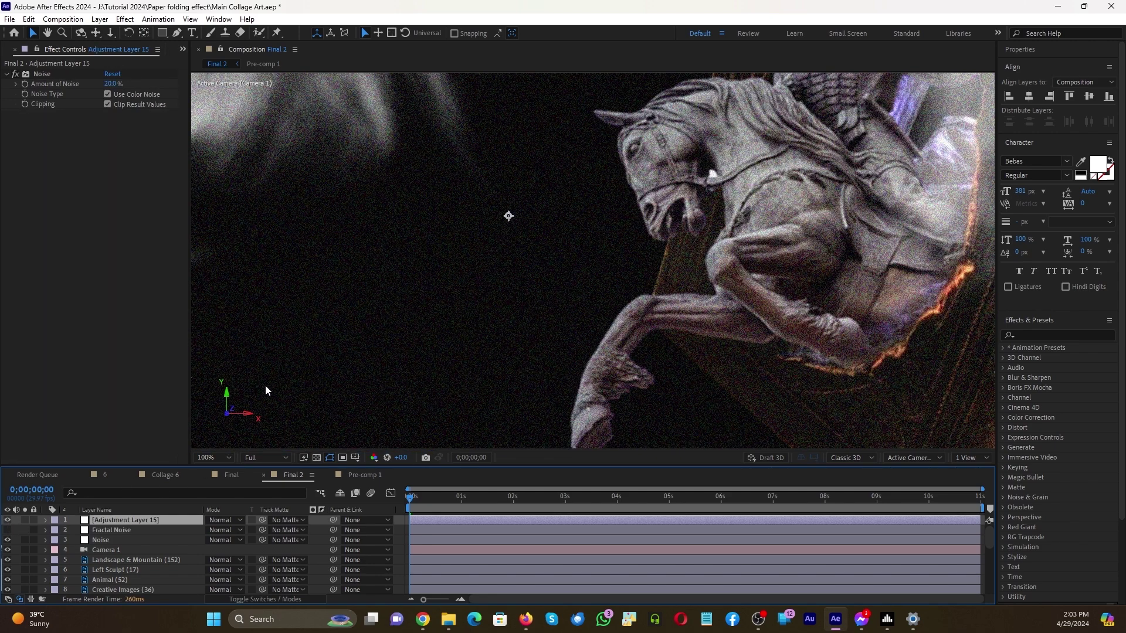
# Replace Adjustment Layer 15's Noise effect with Fractal Noise set to the Dynamic fractal type
pyautogui.click(1046, 337)
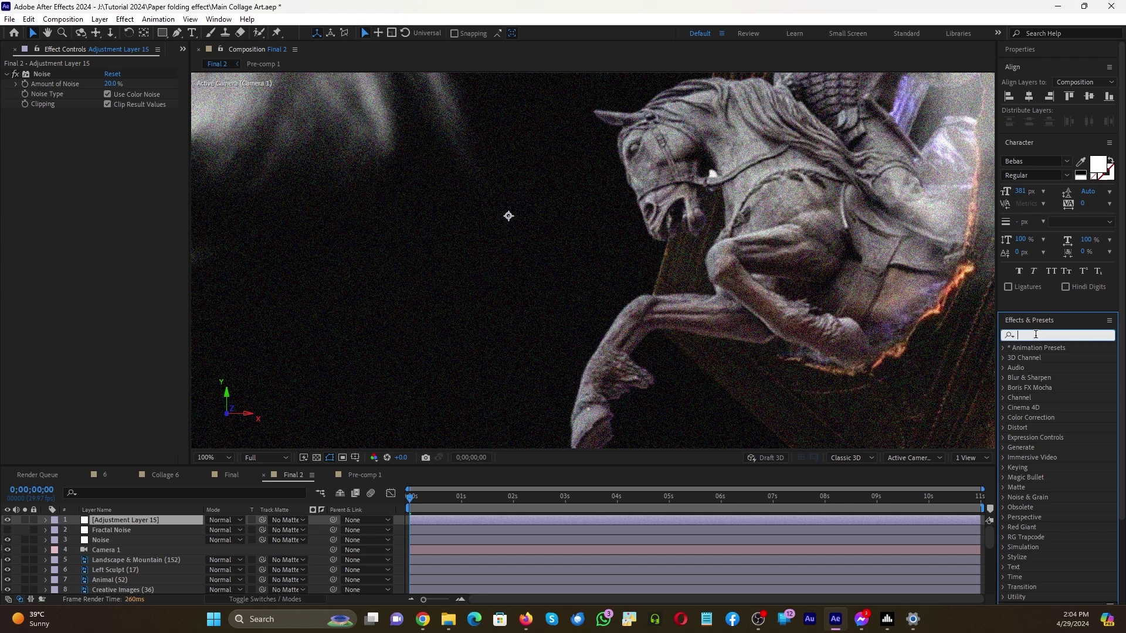
pyautogui.write('f')
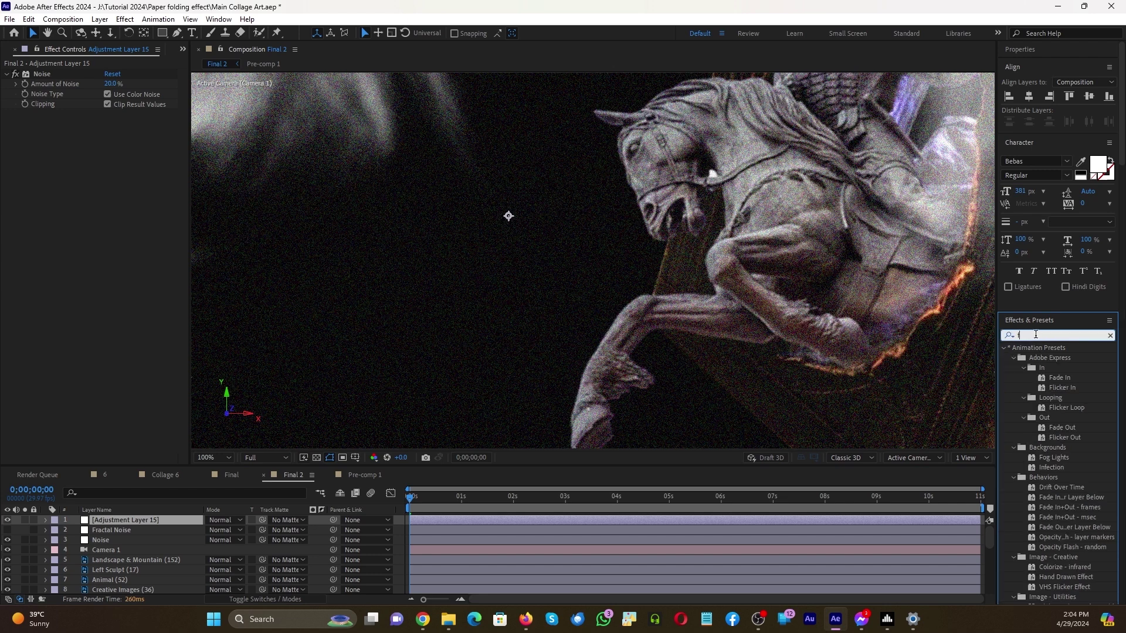
pyautogui.write('ract')
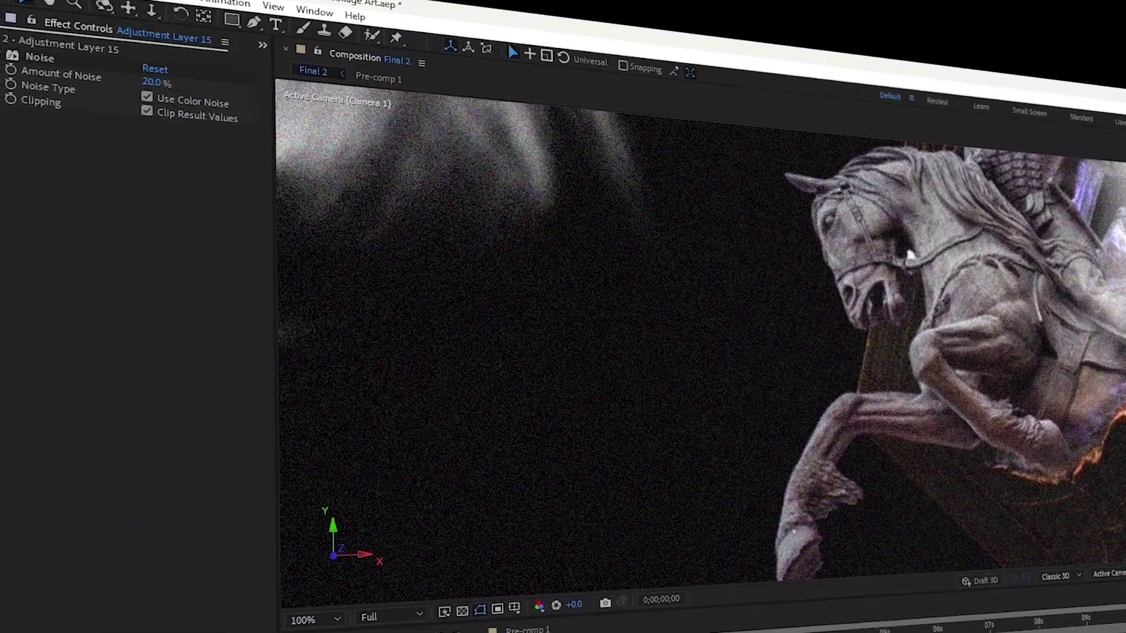
pyautogui.moveTo(1123, 176); pyautogui.dragTo(153, 192)
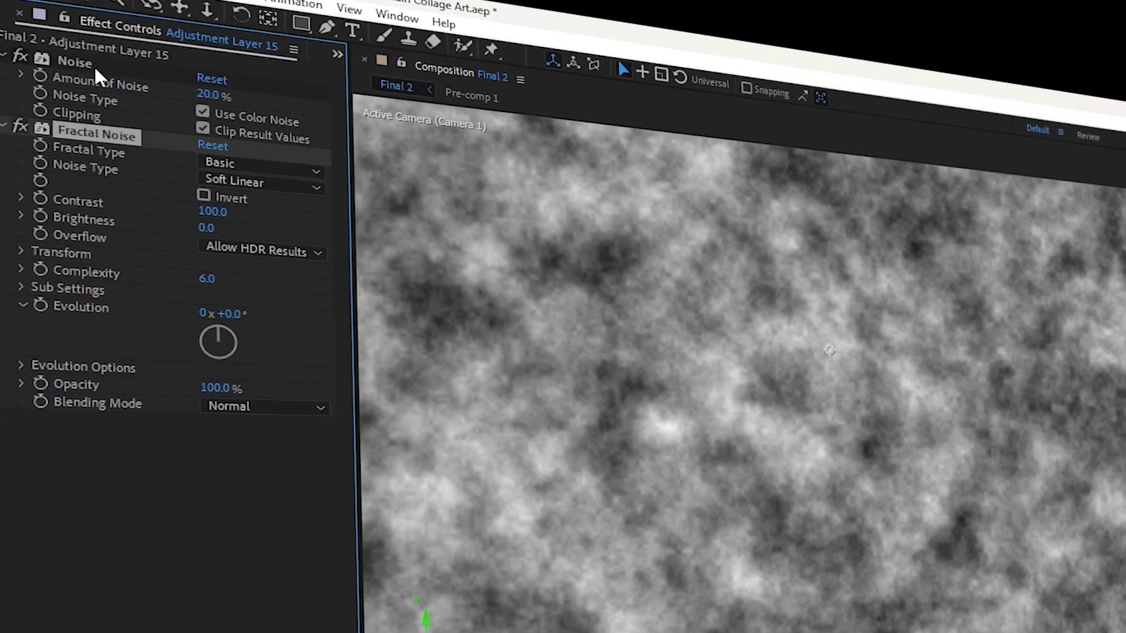
pyautogui.click(54, 59)
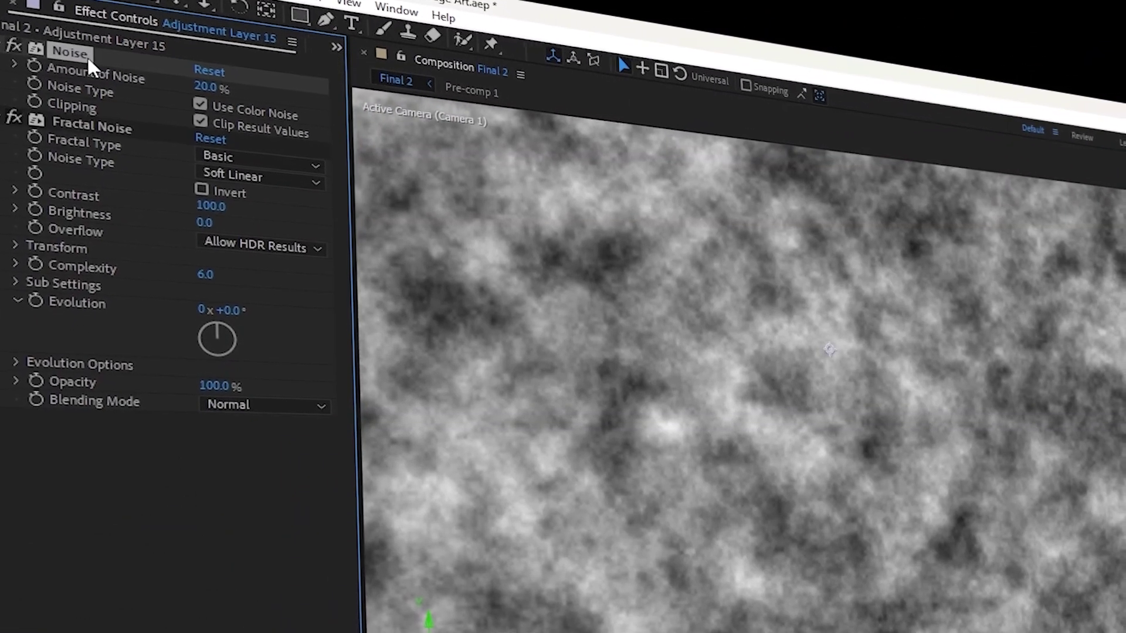
pyautogui.press('Delete')
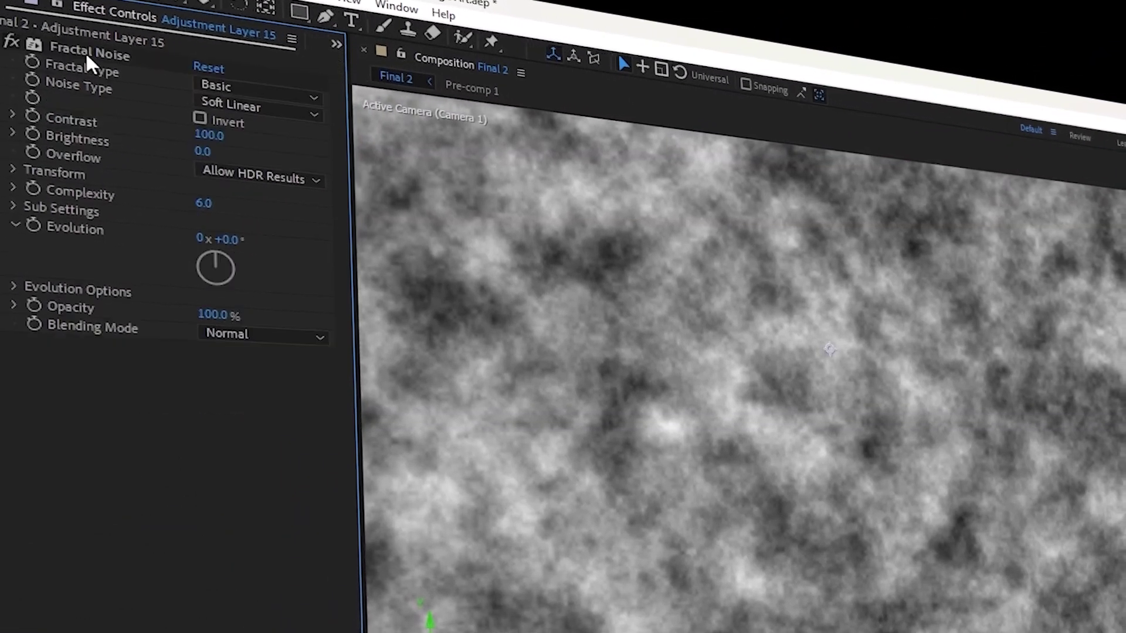
pyautogui.click(258, 89)
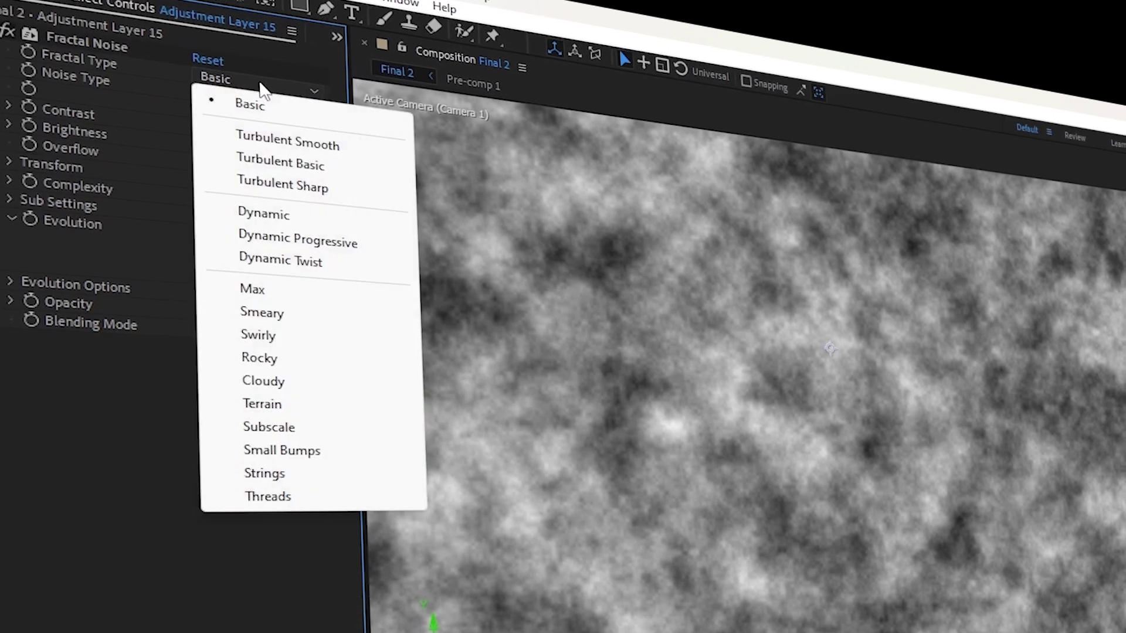
pyautogui.click(306, 214)
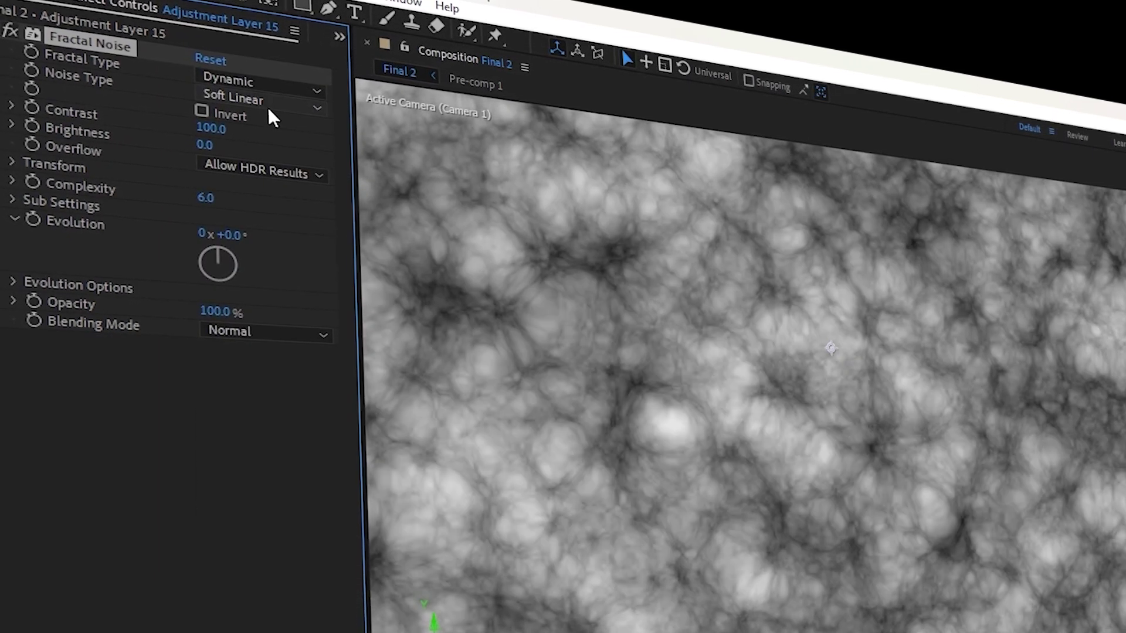
# Turn off Uniform Scaling and set Fractal Noise Scale Width 20 and Scale Height 600
pyautogui.click(16, 165)
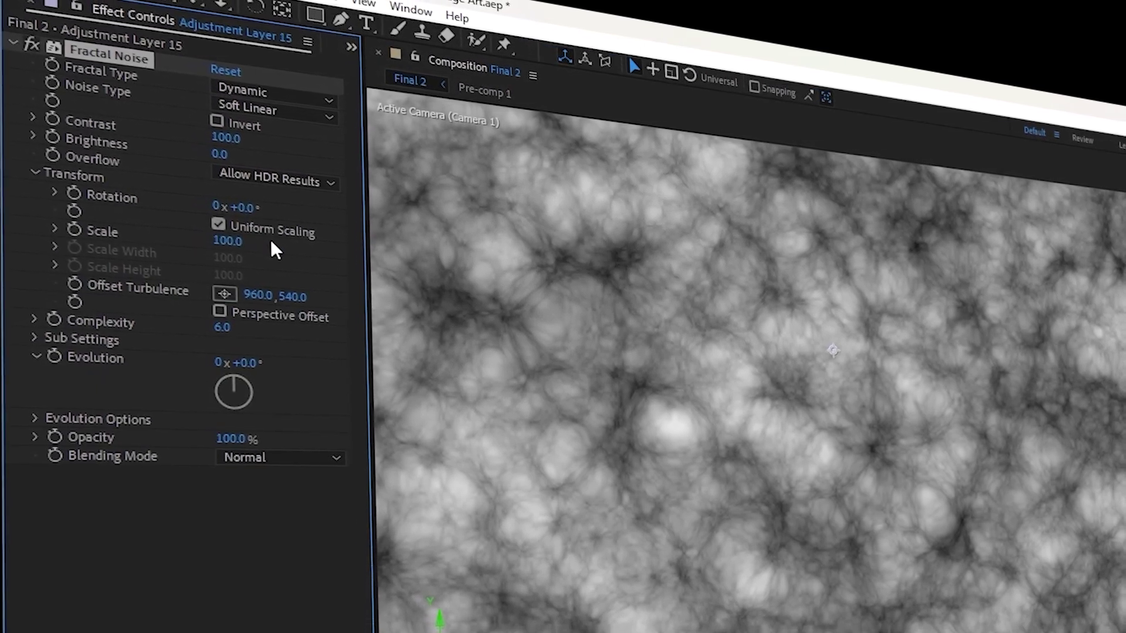
pyautogui.click(221, 229)
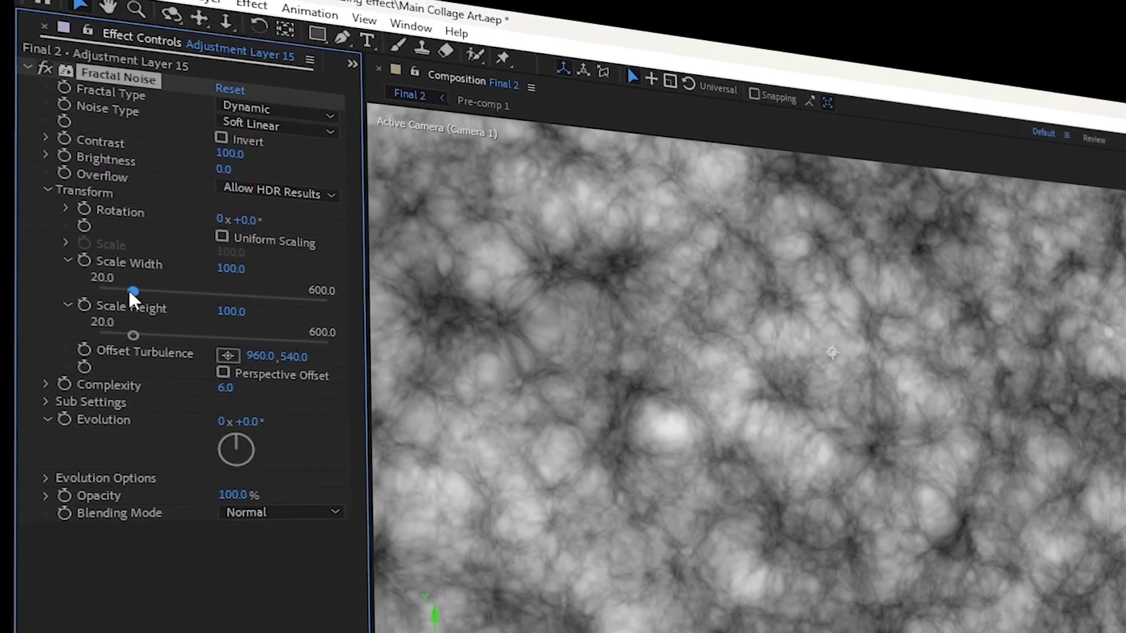
pyautogui.moveTo(131, 293); pyautogui.dragTo(83, 291)
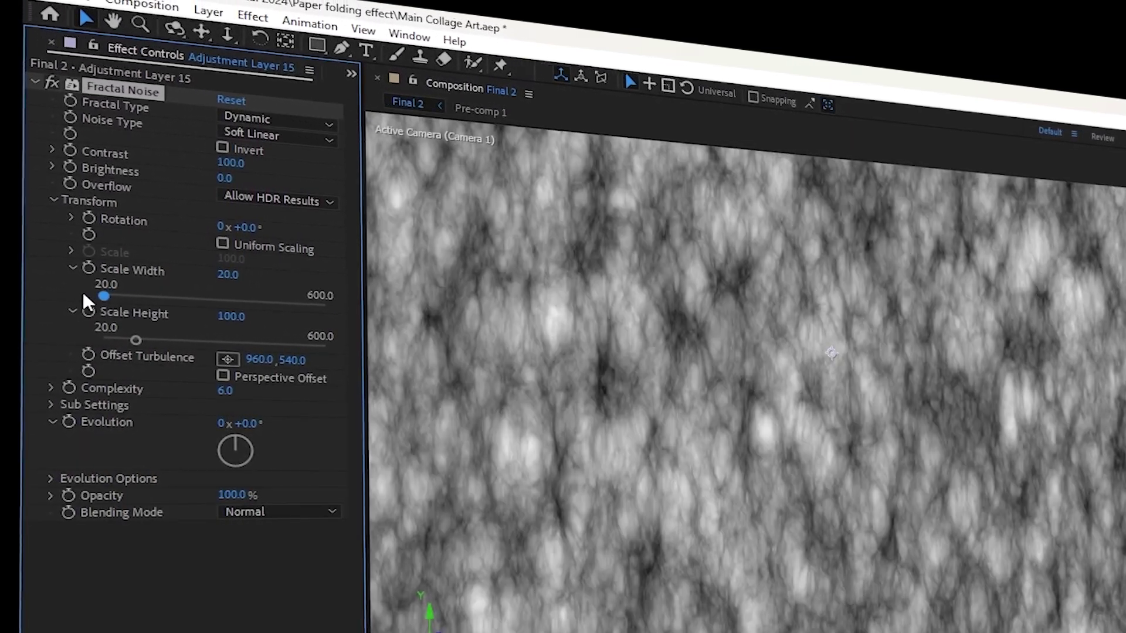
pyautogui.moveTo(132, 341); pyautogui.dragTo(321, 349)
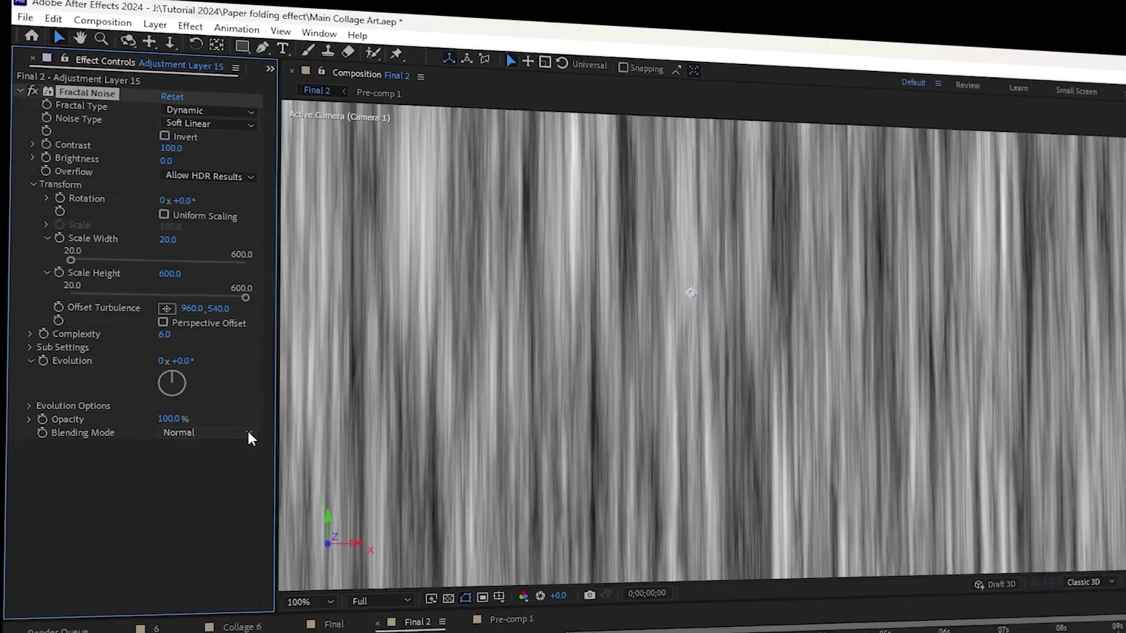
# Set Fractal Noise Contrast to 241.4, Blending Mode to Add, and Evolution to a random()*1000 expression
pyautogui.click(248, 432)
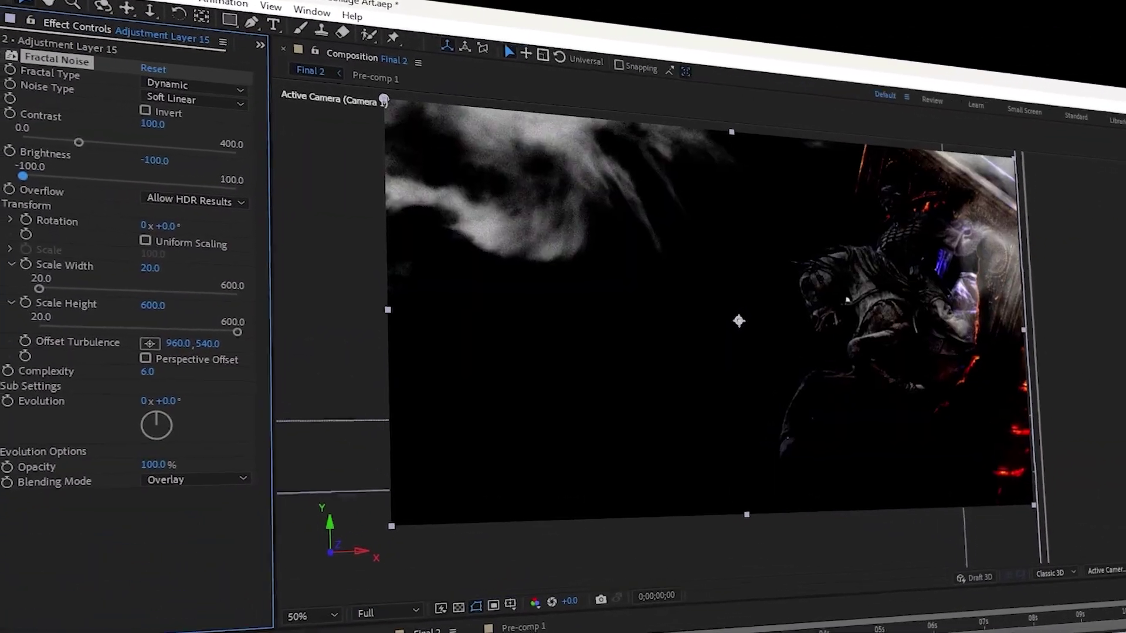
pyautogui.moveTo(78, 143); pyautogui.dragTo(96, 145)
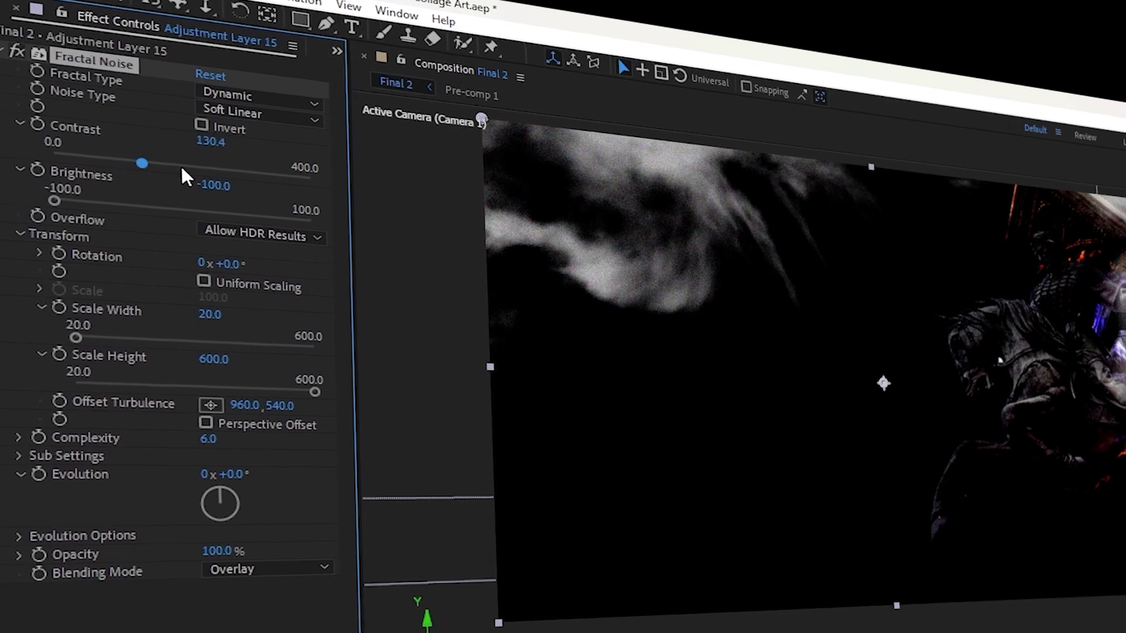
pyautogui.moveTo(182, 169); pyautogui.dragTo(210, 151)
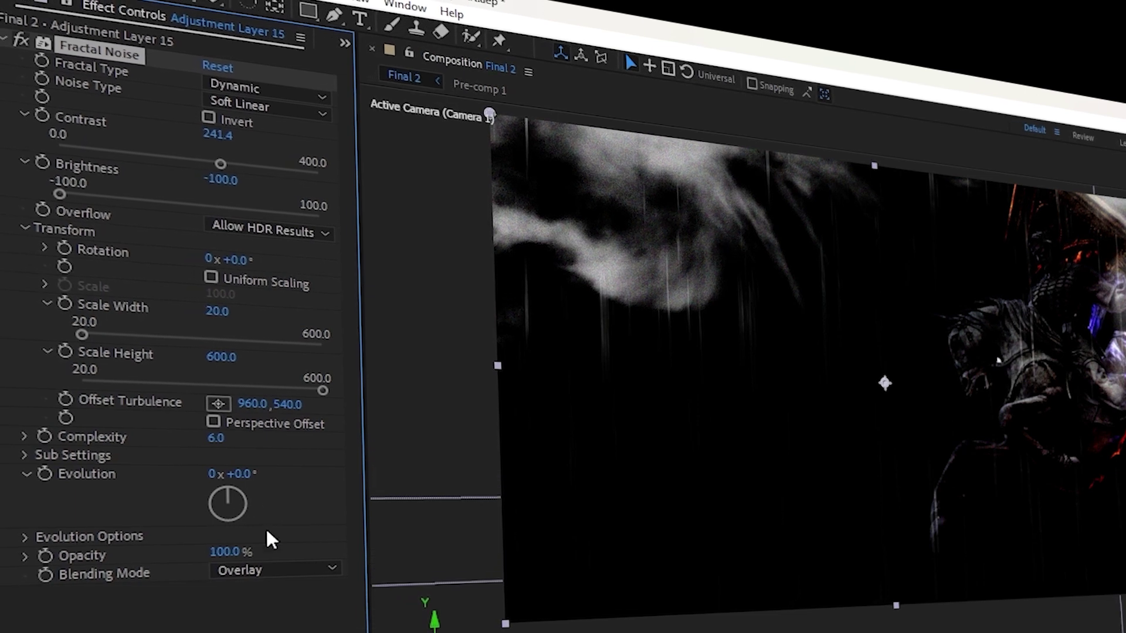
pyautogui.click(281, 570)
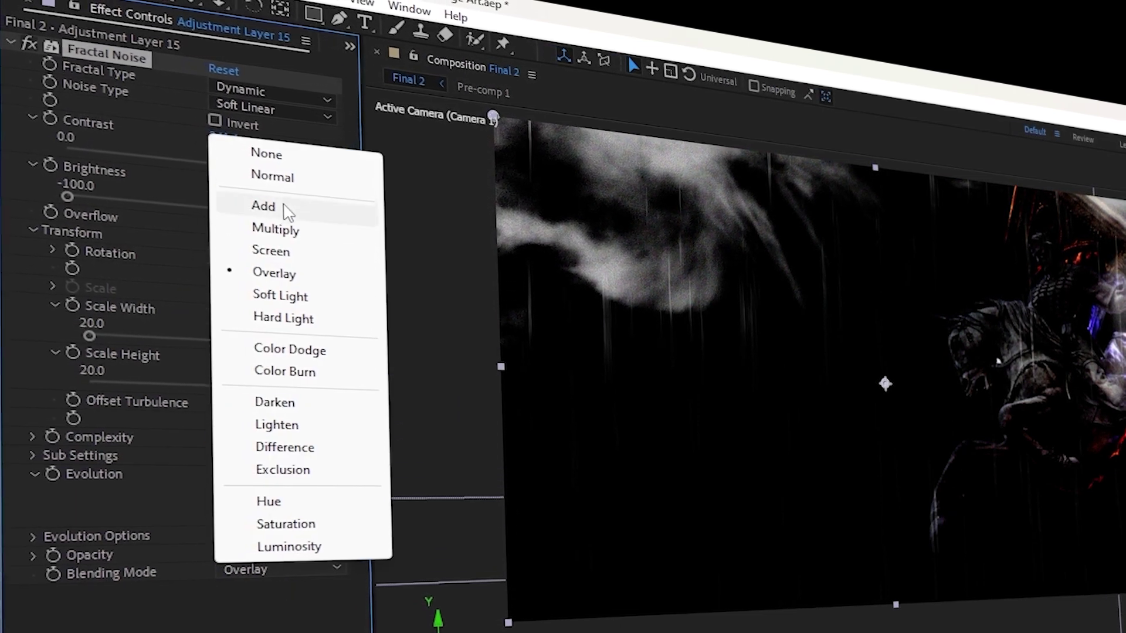
pyautogui.click(285, 205)
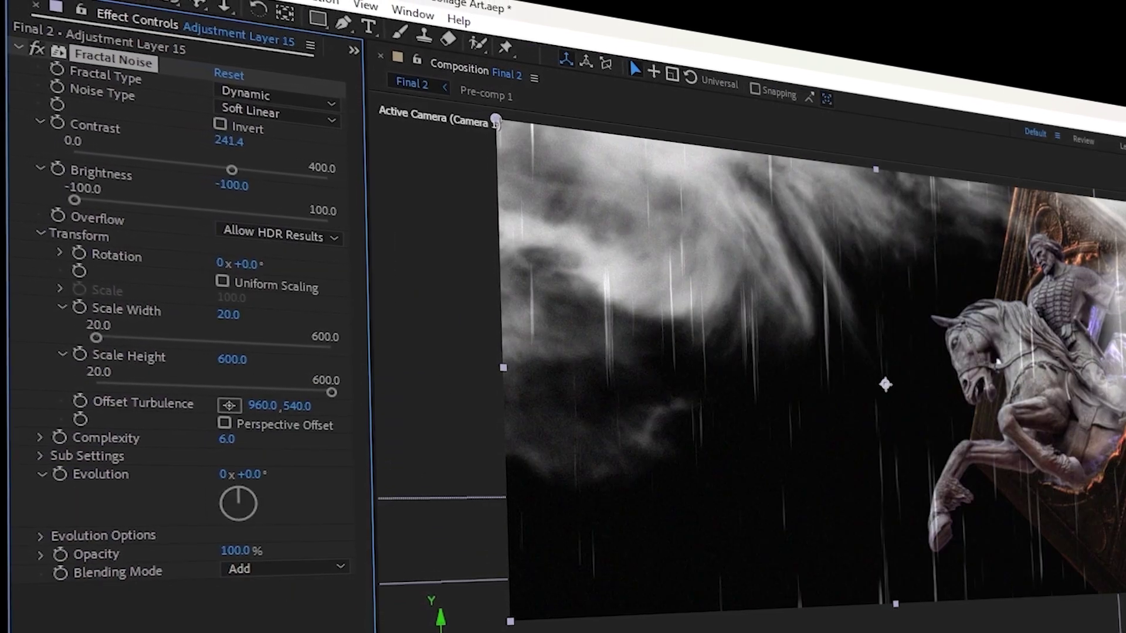
pyautogui.click(69, 475)
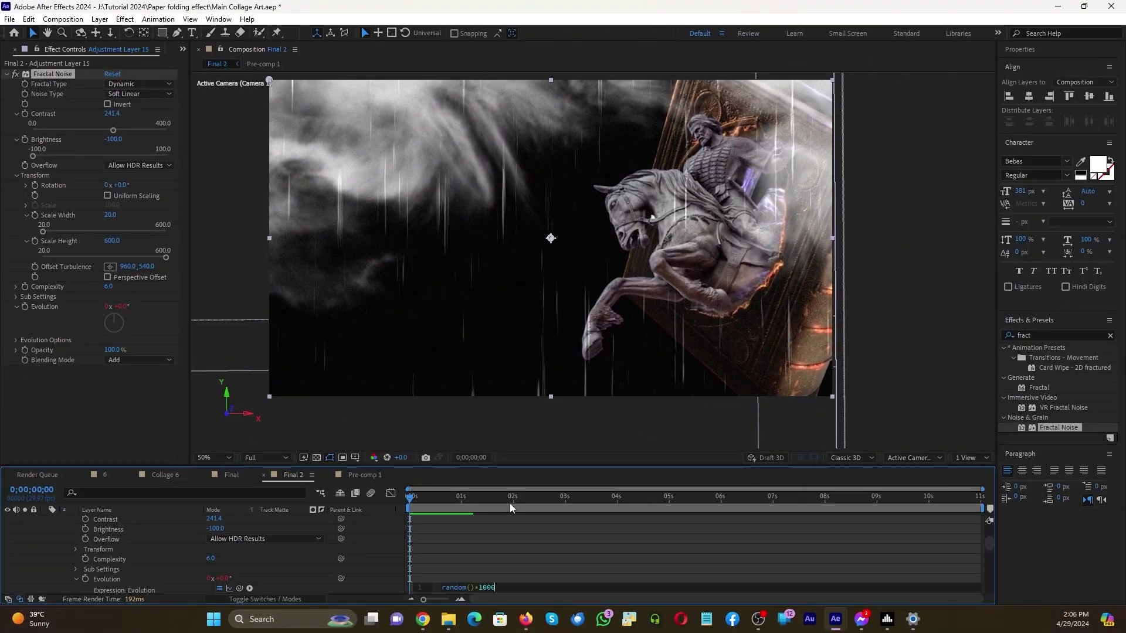
pyautogui.moveTo(509, 504); pyautogui.dragTo(608, 505)
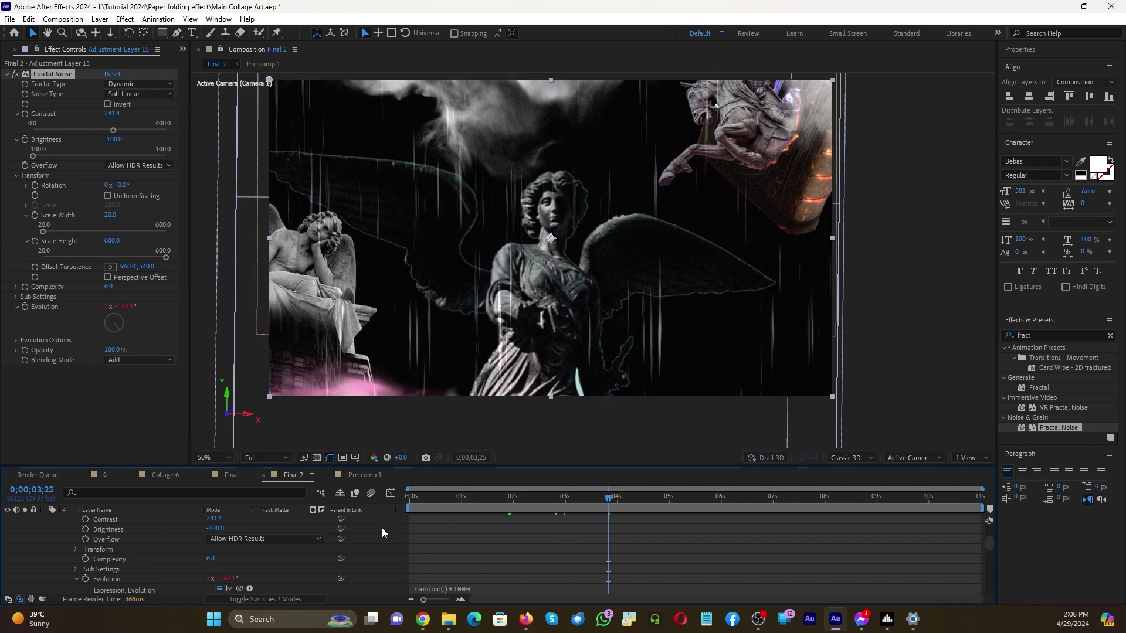
# Hide Adjustment Layer 15's scratch lines and turn the Fractal Noise layer back on
pyautogui.scroll(3, 115, 539)
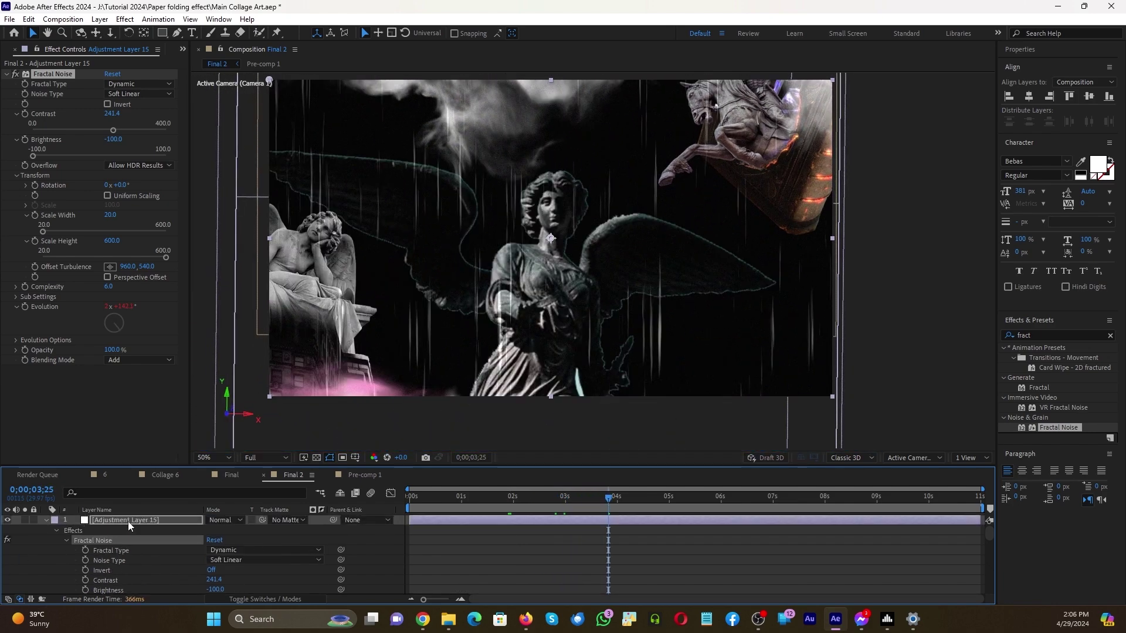
pyautogui.click(128, 521)
pyautogui.click(45, 520)
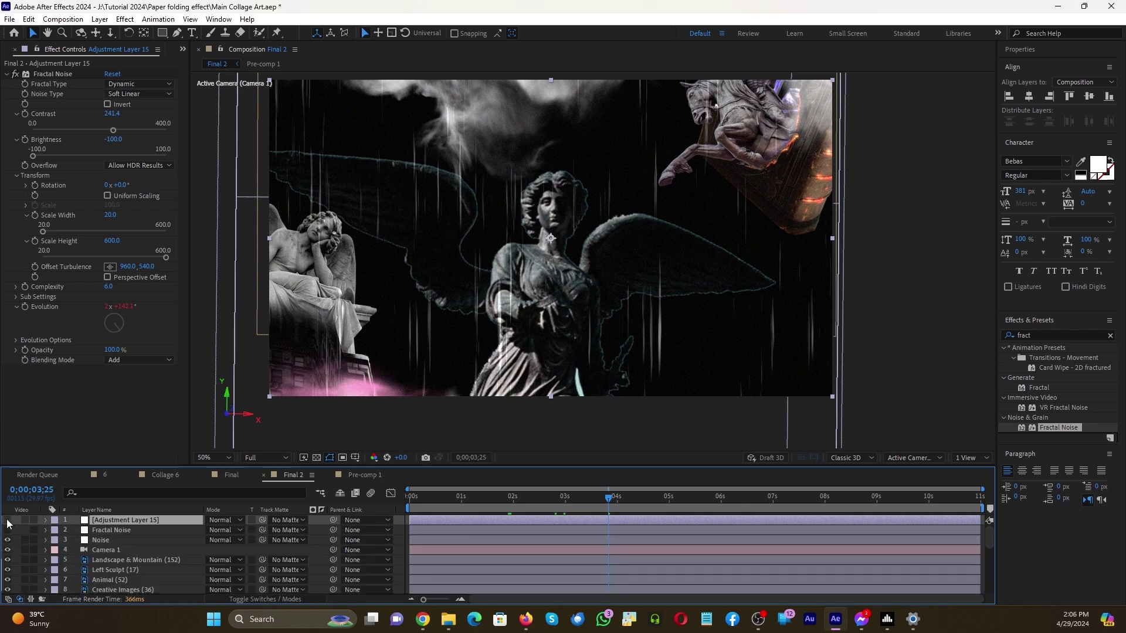
pyautogui.click(7, 520)
pyautogui.click(126, 540)
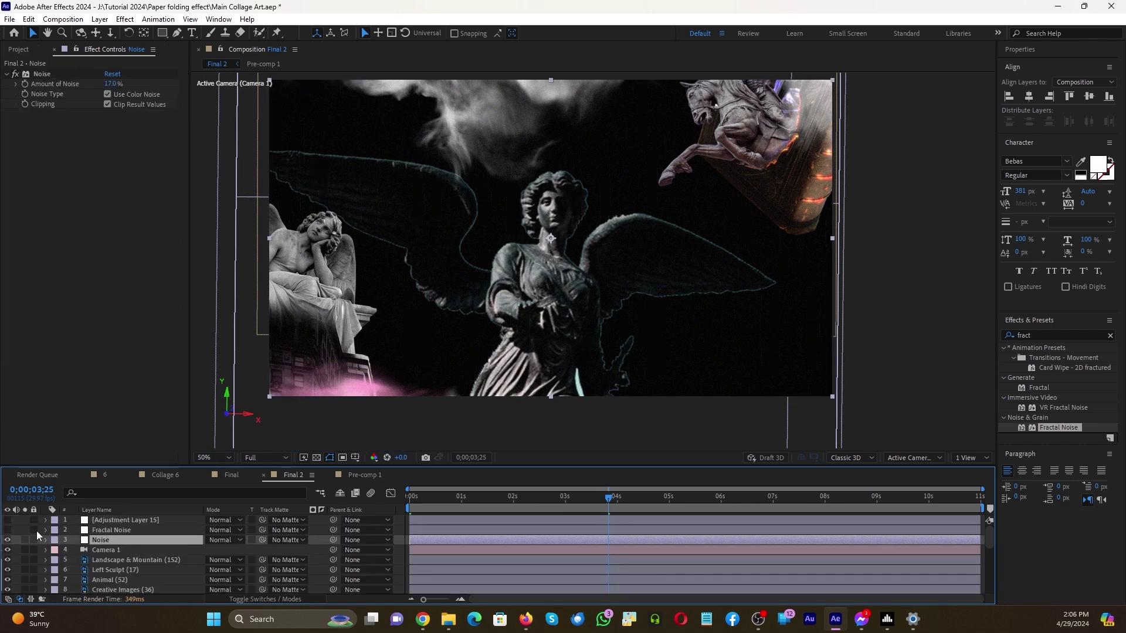
pyautogui.click(7, 530)
pyautogui.click(124, 530)
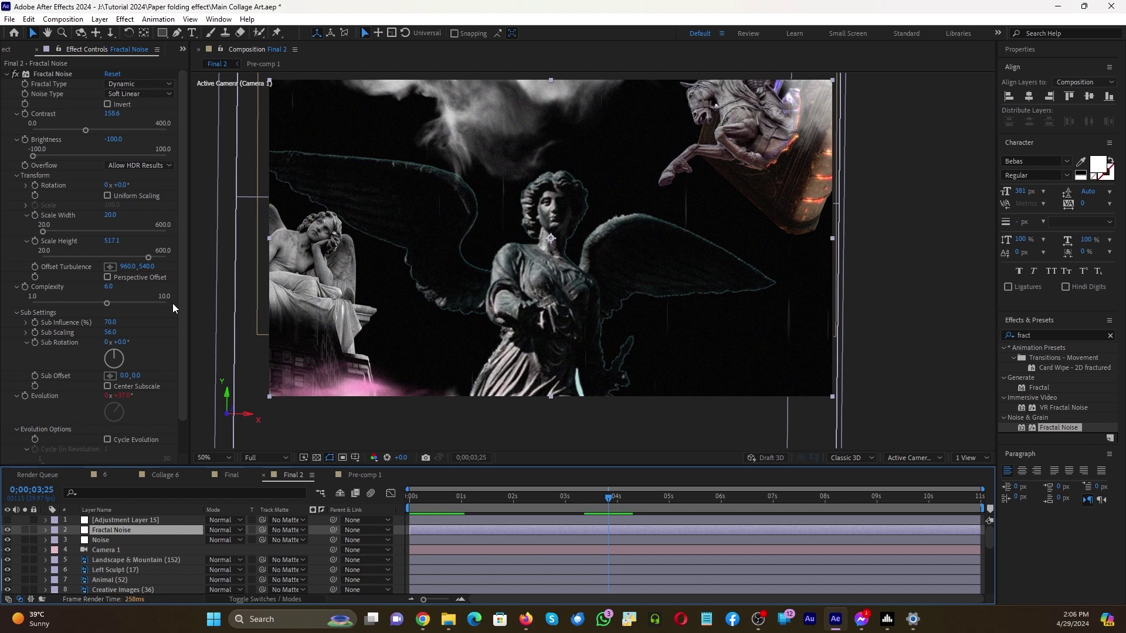
# Review the Fractal Noise layer's settings and move to 0;00;05;18 showing the glowing orb
pyautogui.click(128, 541)
pyautogui.click(137, 529)
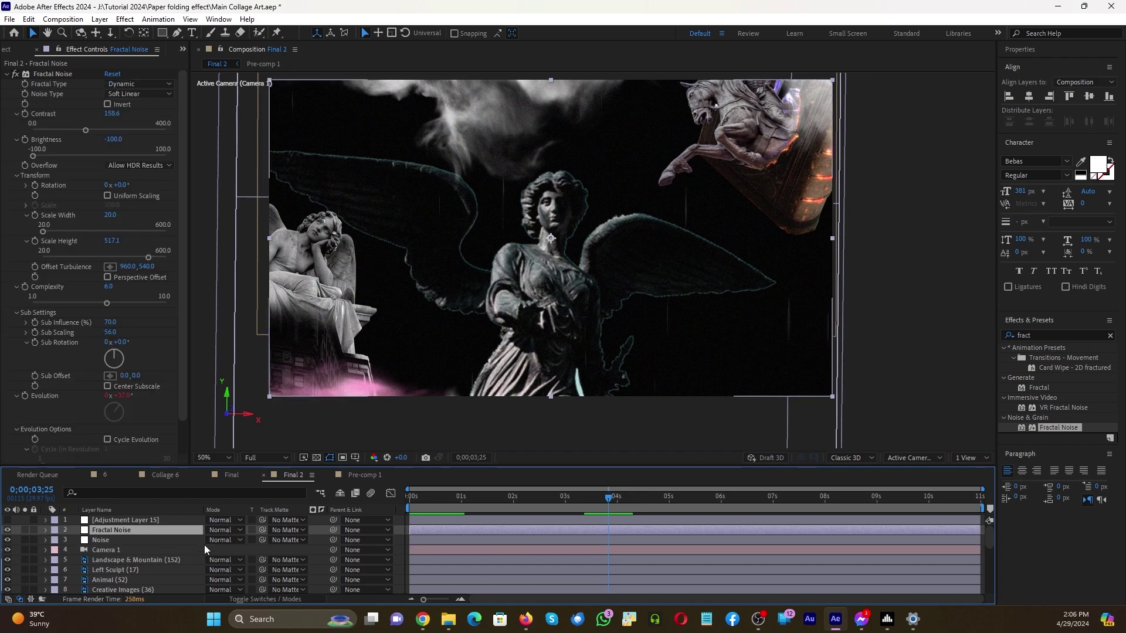
pyautogui.scroll(-3, 204, 544)
pyautogui.click(700, 497)
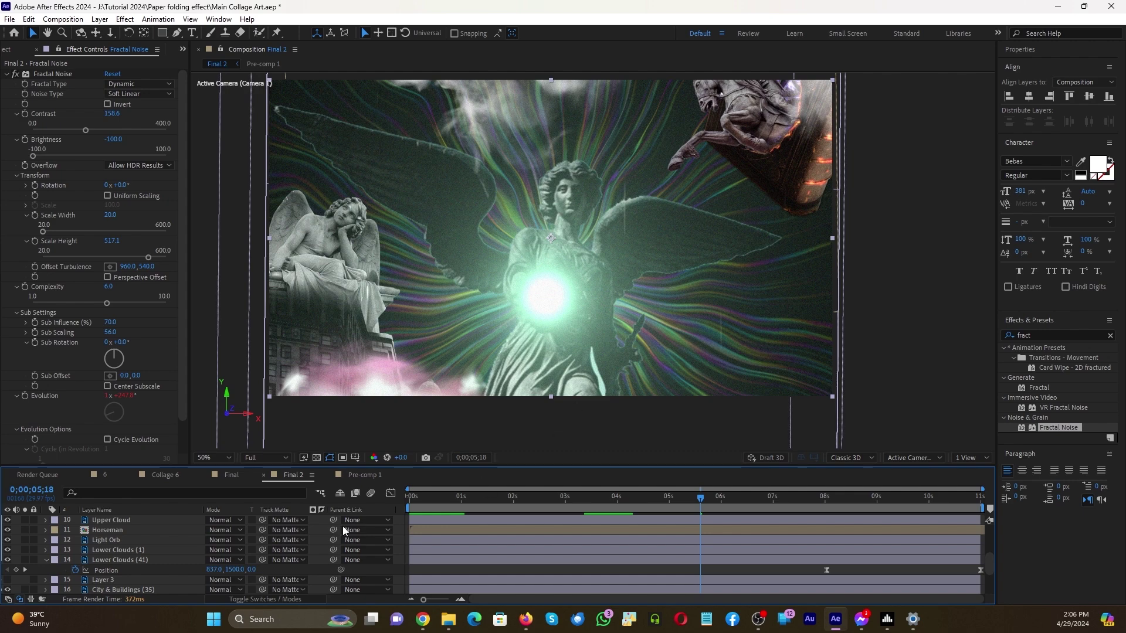
pyautogui.scroll(-3, 124, 570)
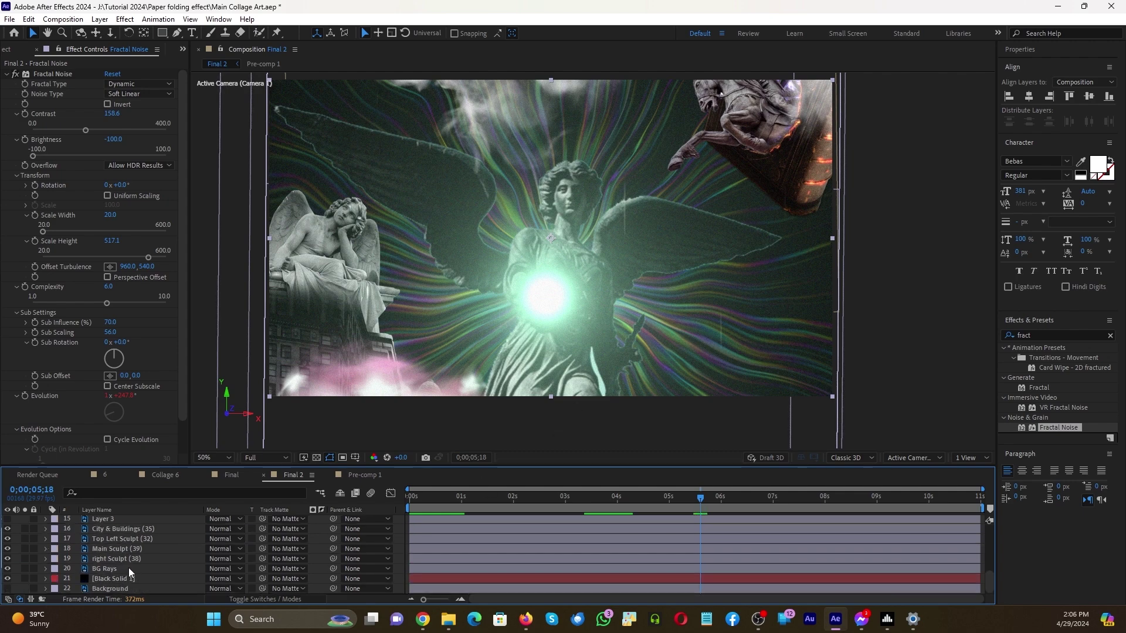
# Compare BG Rays with Turbulent Displace off and on, leaving it enabled
pyautogui.click(128, 568)
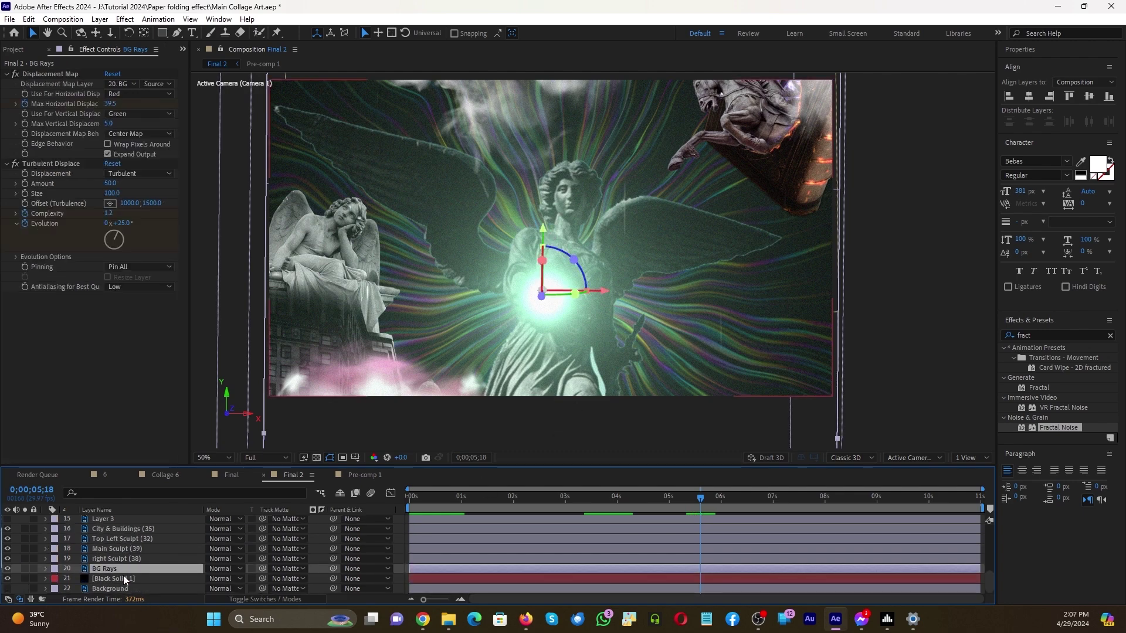
pyautogui.click(61, 163)
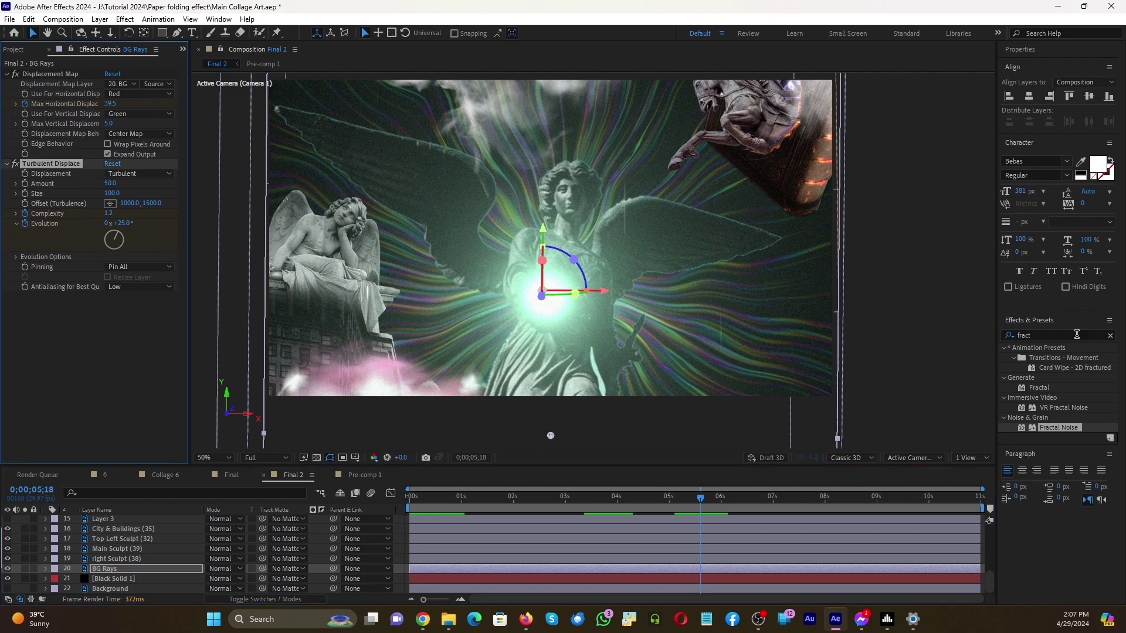
pyautogui.click(1109, 336)
pyautogui.click(1088, 336)
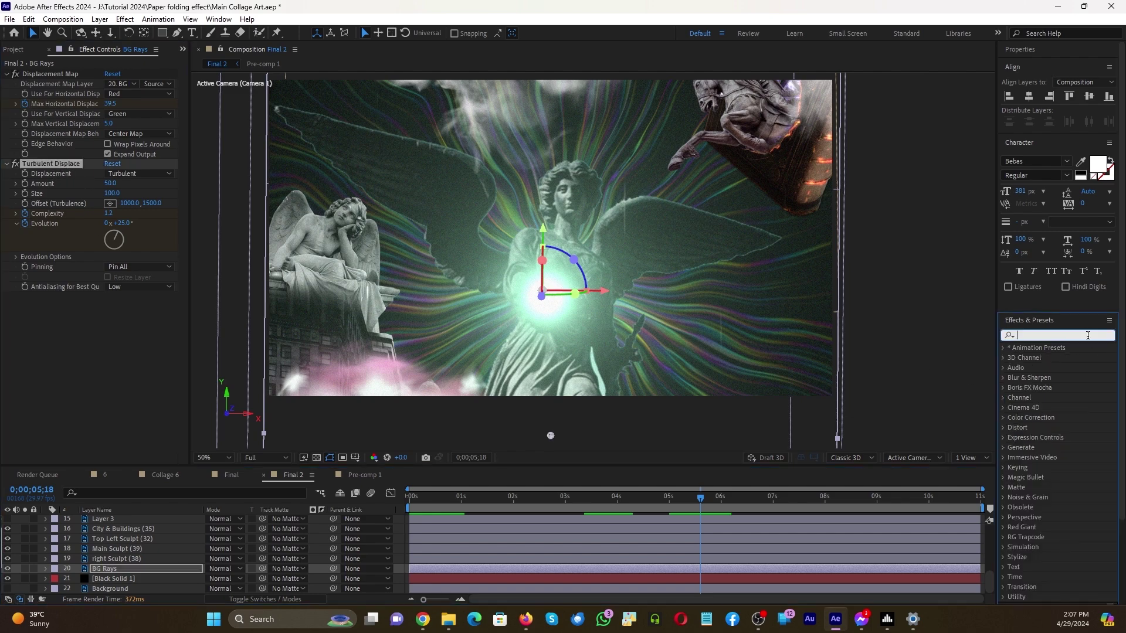
pyautogui.write('turb')
pyautogui.click(16, 164)
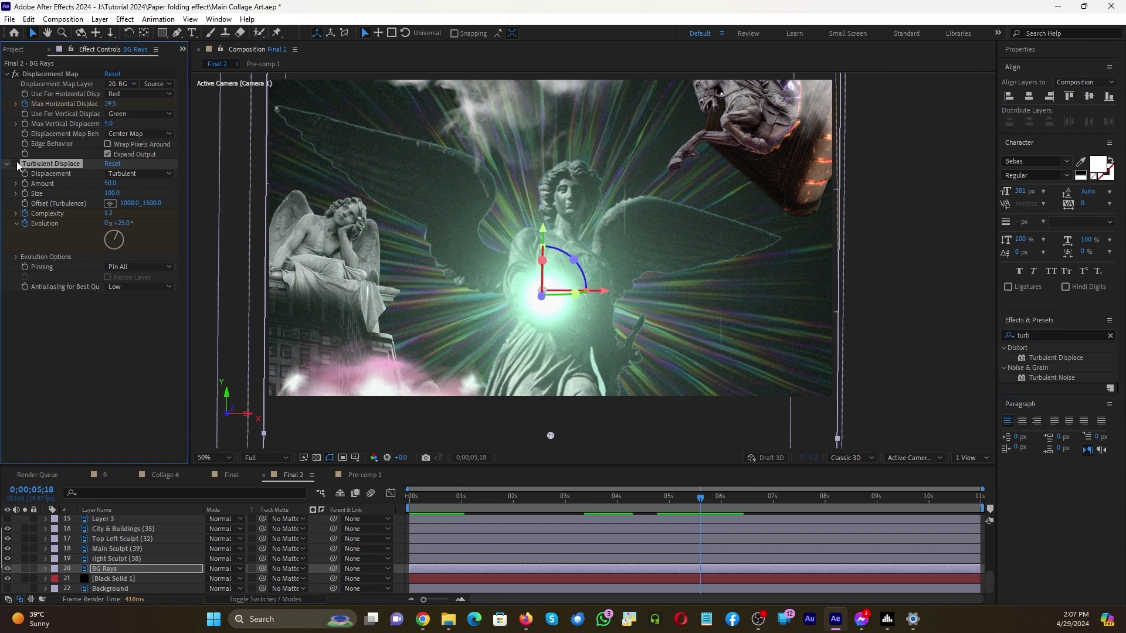
pyautogui.click(15, 164)
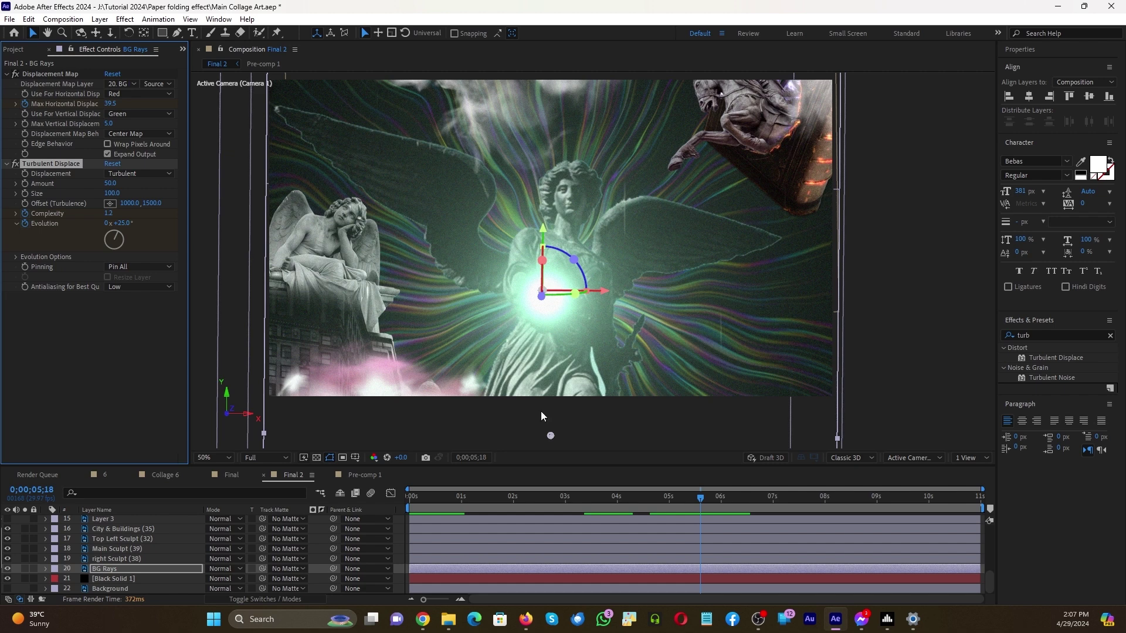
# Scrub the collage preview from about 6 seconds to the 10-second mark
pyautogui.moveTo(709, 501); pyautogui.dragTo(737, 497)
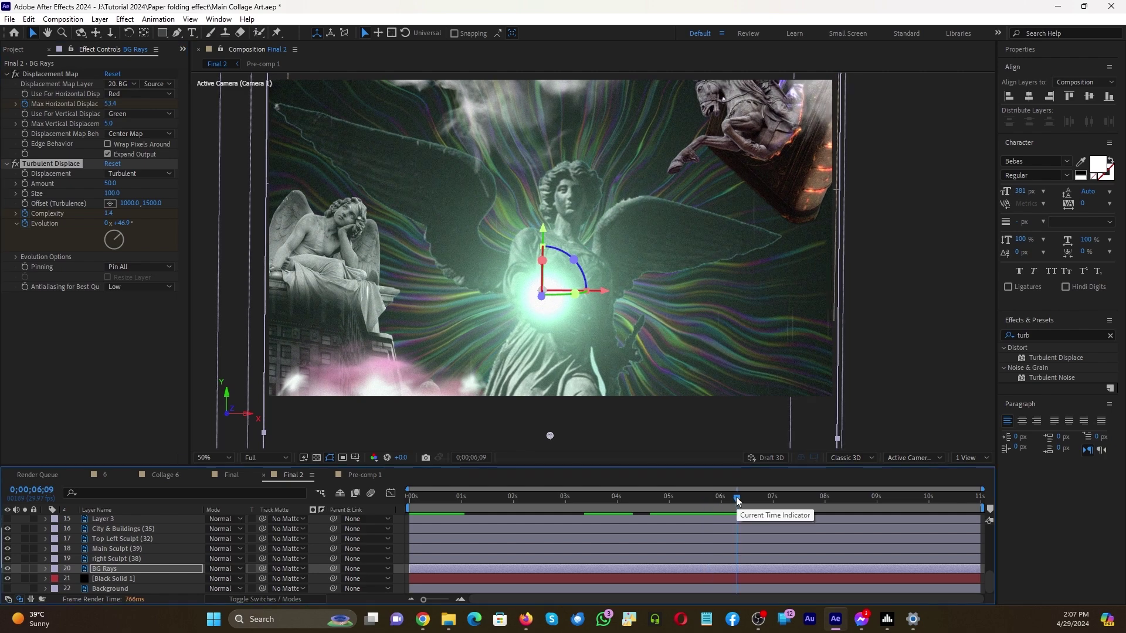
pyautogui.moveTo(738, 501); pyautogui.dragTo(860, 499)
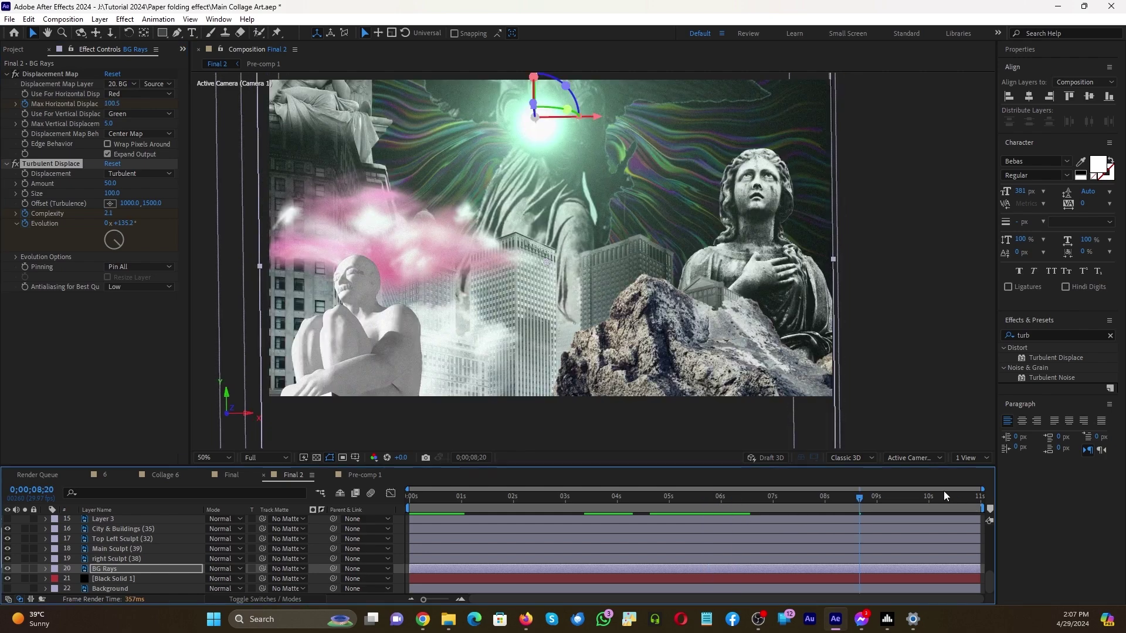
pyautogui.click(928, 507)
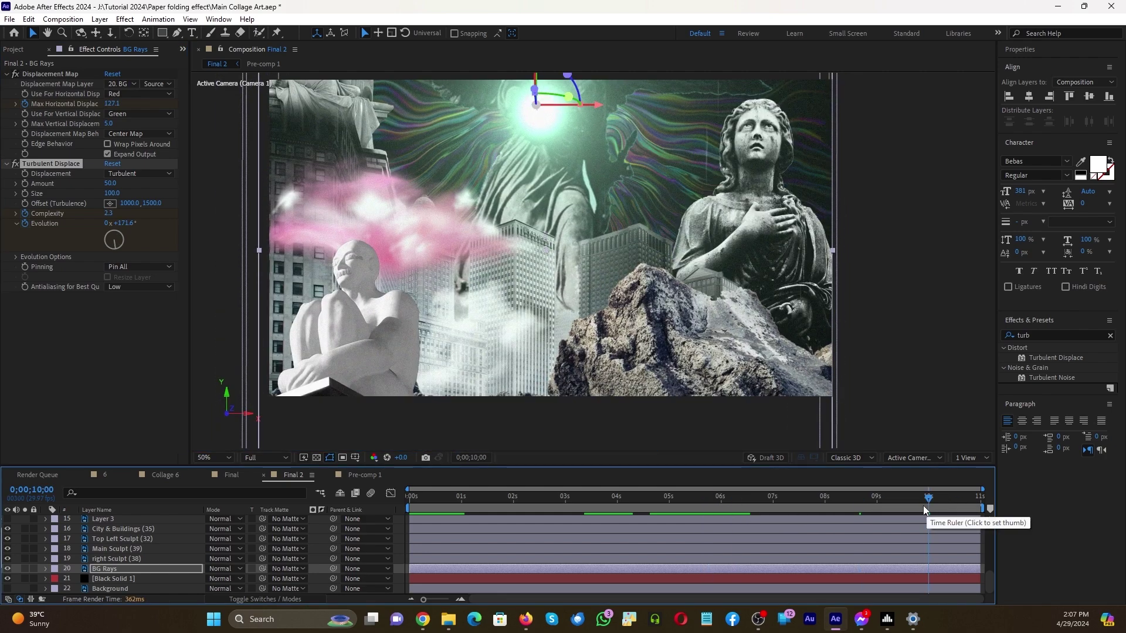